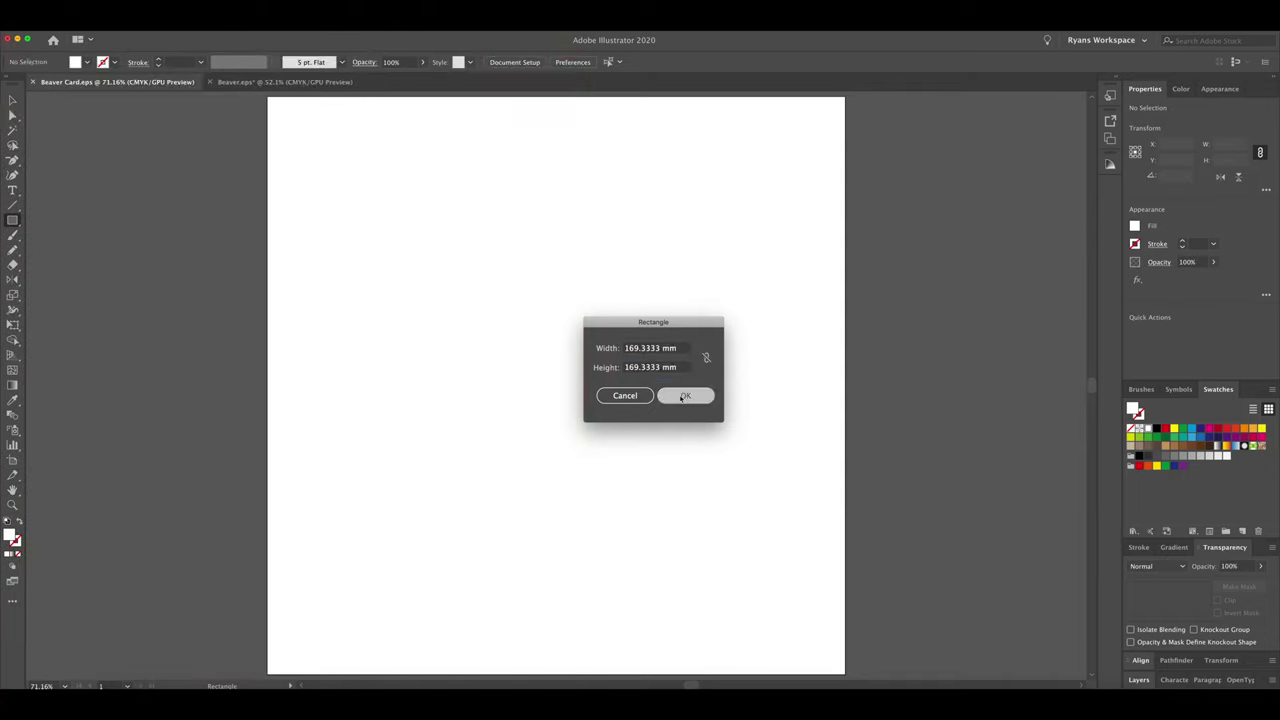
Step: Create the 169 mm light-blue square, taper its top into a cup, and add a thin stem
{"action": "key", "text": "Return"}
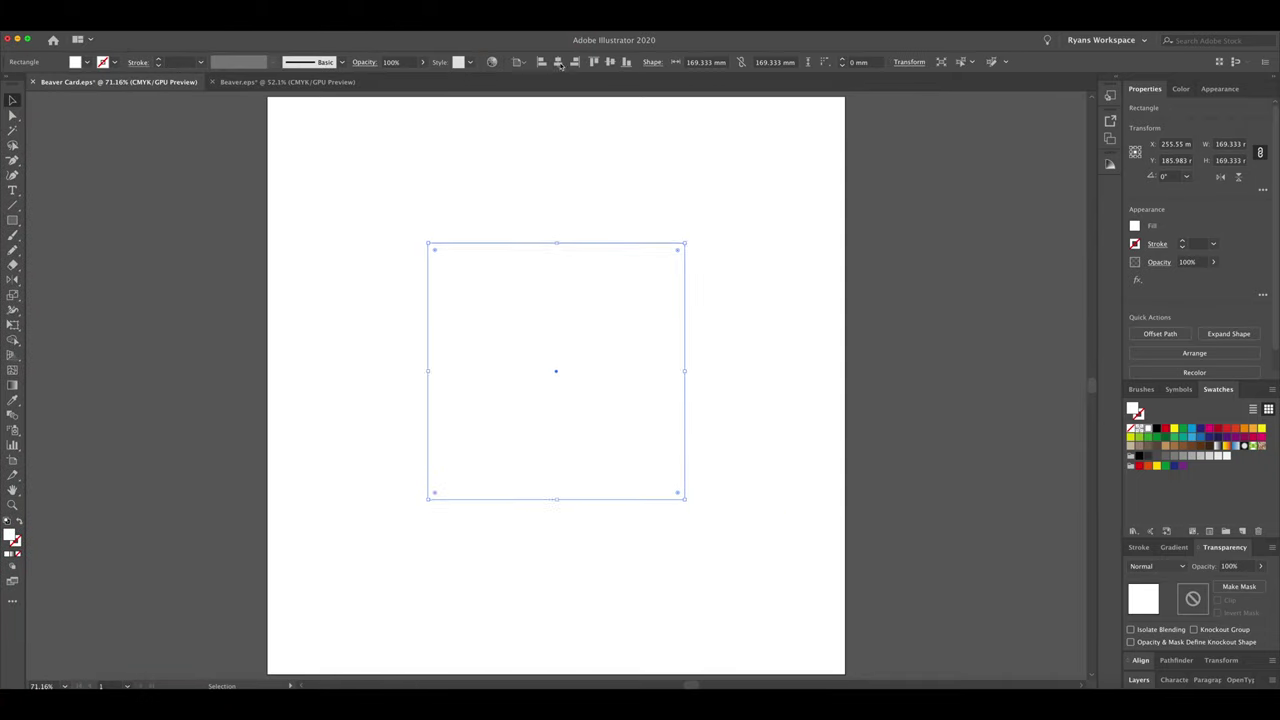
{"action": "key", "text": "v"}
{"action": "left_click", "coordinate": [583, 357]}
{"action": "left_click", "coordinate": [13, 117]}
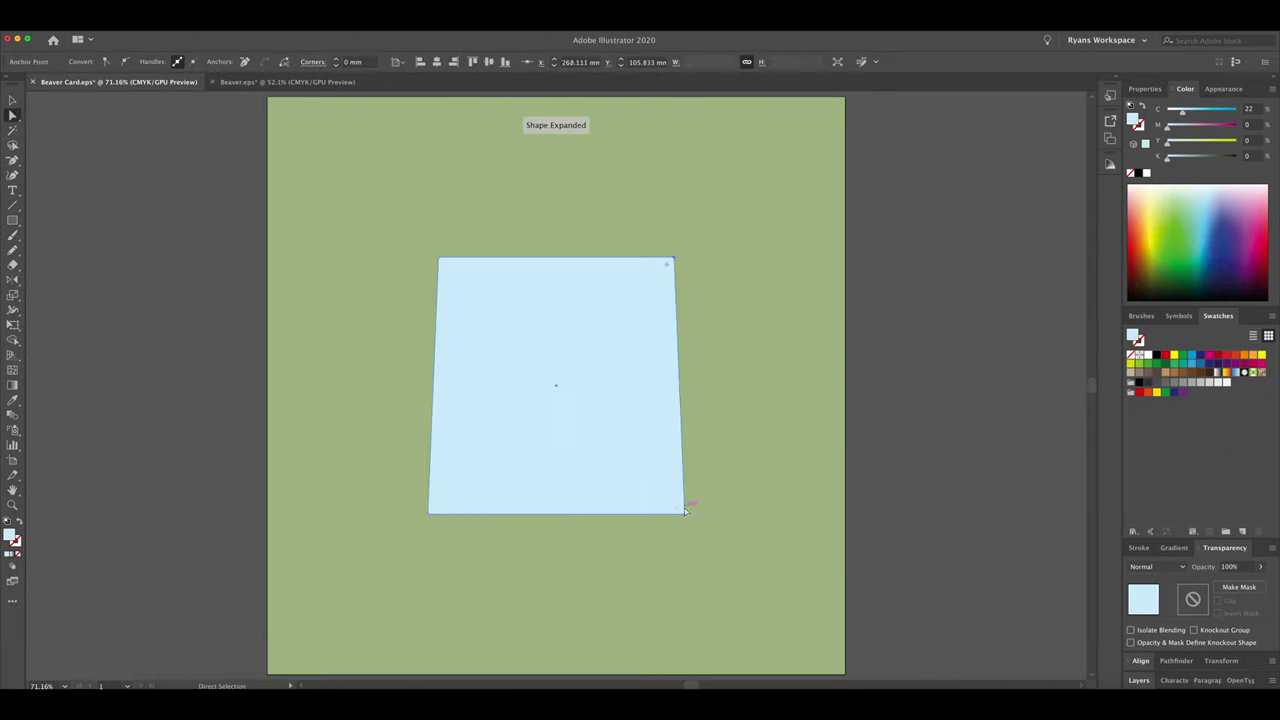
{"action": "left_click_drag", "start_coordinate": [565, 668], "coordinate": [583, 672]}
Step: Bend the cup's bottom edge into a curve using an added anchor point
{"action": "key", "text": "plus"}
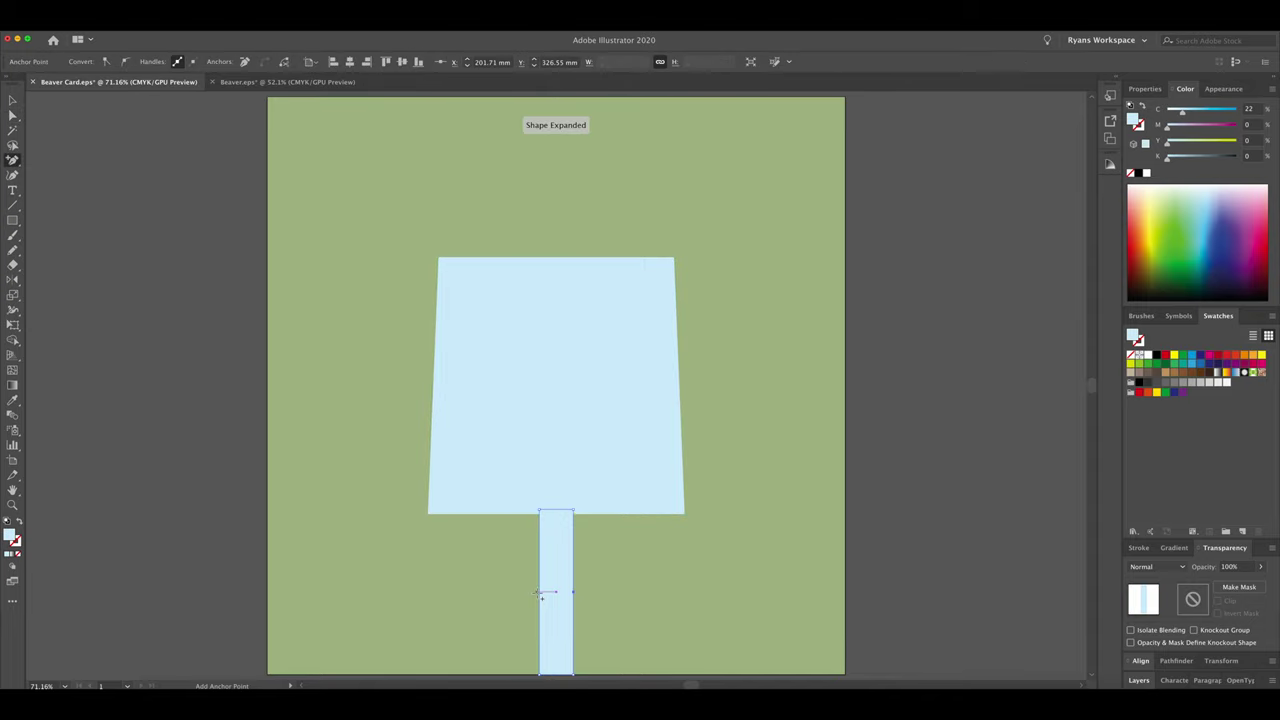
{"action": "left_click", "coordinate": [537, 510]}
{"action": "left_click_drag", "start_coordinate": [557, 508], "coordinate": [557, 492]}
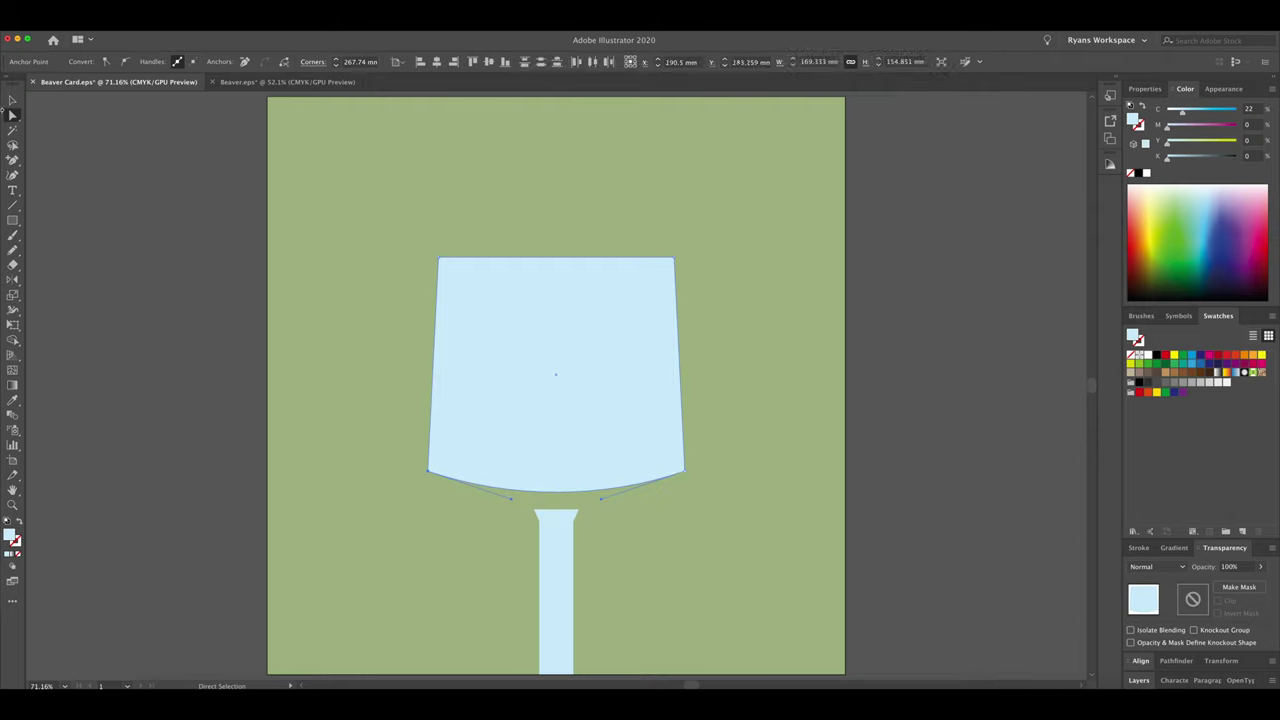
{"action": "left_click_drag", "start_coordinate": [687, 477], "coordinate": [687, 483]}
{"action": "key", "text": "ctrl+z"}
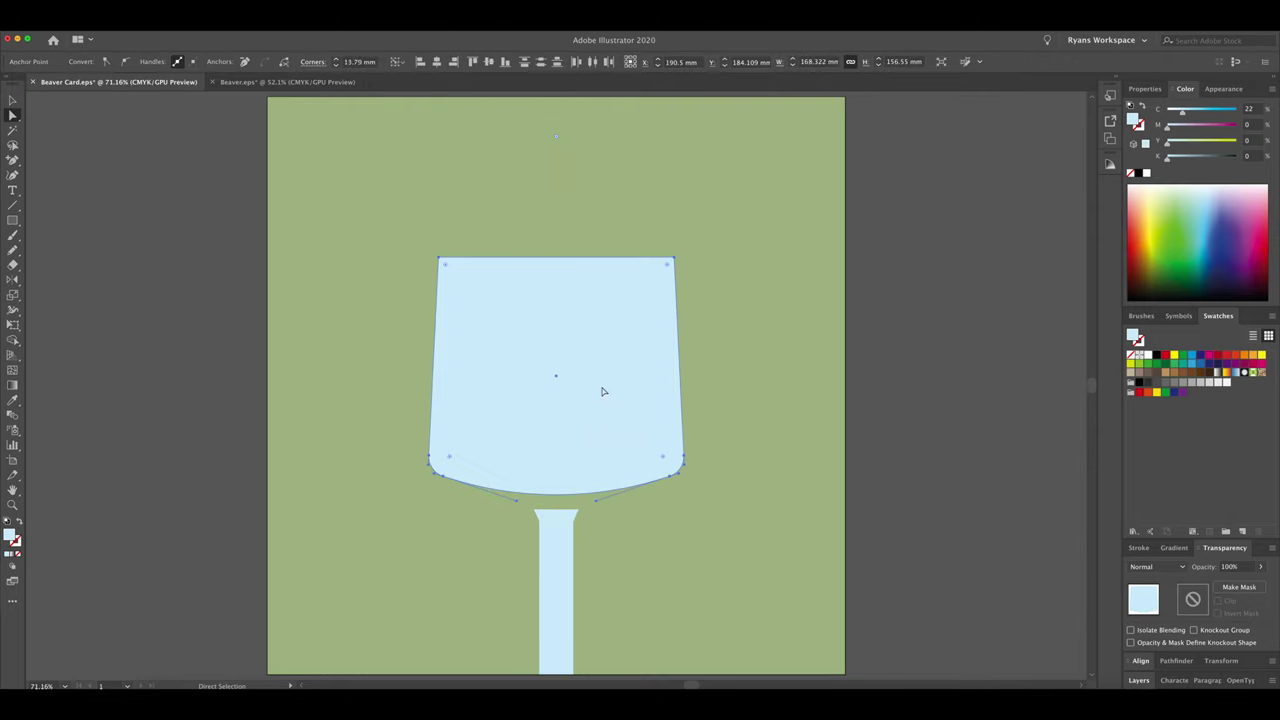
{"action": "key", "text": "ctrl+z"}
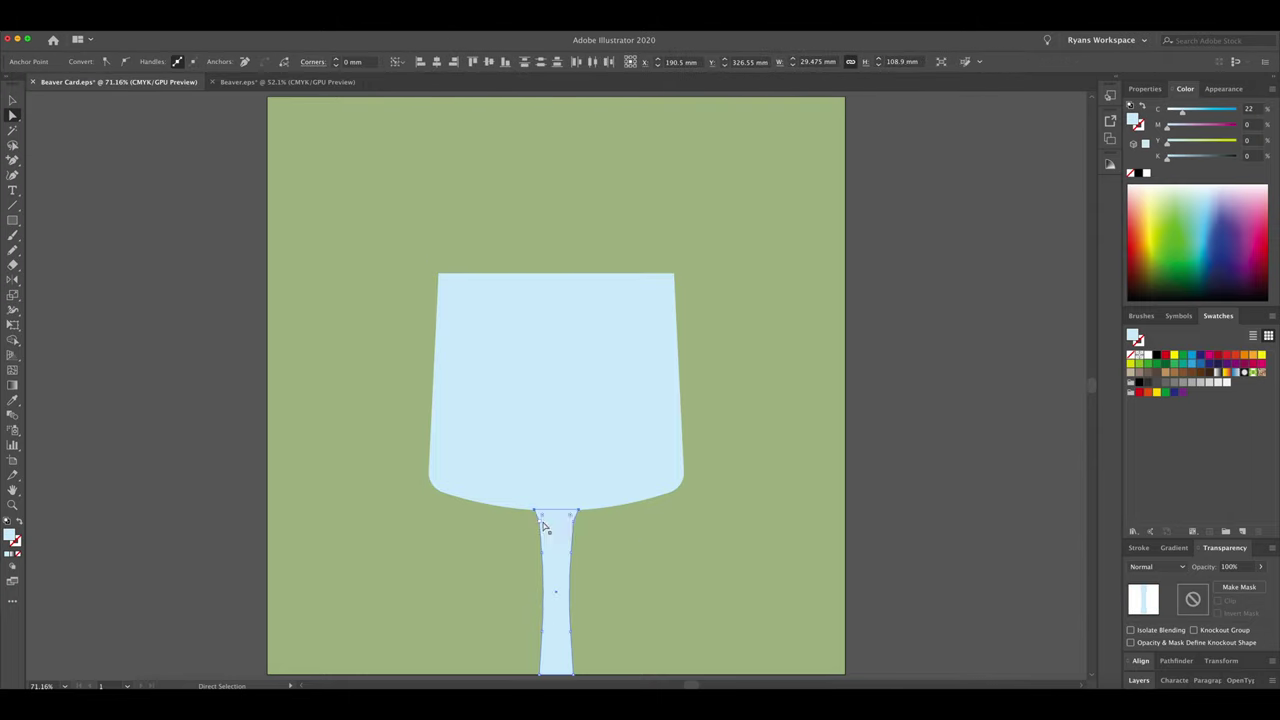
Step: Draw a 155 mm rim ellipse and fit it across the top of the cup
{"action": "left_click", "coordinate": [12, 100]}
{"action": "left_click", "coordinate": [563, 527]}
{"action": "left_click", "coordinate": [852, 486]}
{"action": "left_click", "coordinate": [12, 220]}
{"action": "left_click_drag", "start_coordinate": [675, 291], "coordinate": [563, 211]}
{"action": "key", "text": "v"}
{"action": "mouse_move", "coordinate": [571, 277]}
{"action": "left_mouse_down"}
{"action": "mouse_move", "coordinate": [589, 207]}
{"action": "mouse_move", "coordinate": [580, 272]}
{"action": "left_mouse_up"}
{"action": "left_click_drag", "start_coordinate": [675, 273], "coordinate": [673, 281]}
{"action": "key", "text": "super+equal"}
{"action": "key", "text": "super+equal"}
{"action": "key", "text": "super+equal"}
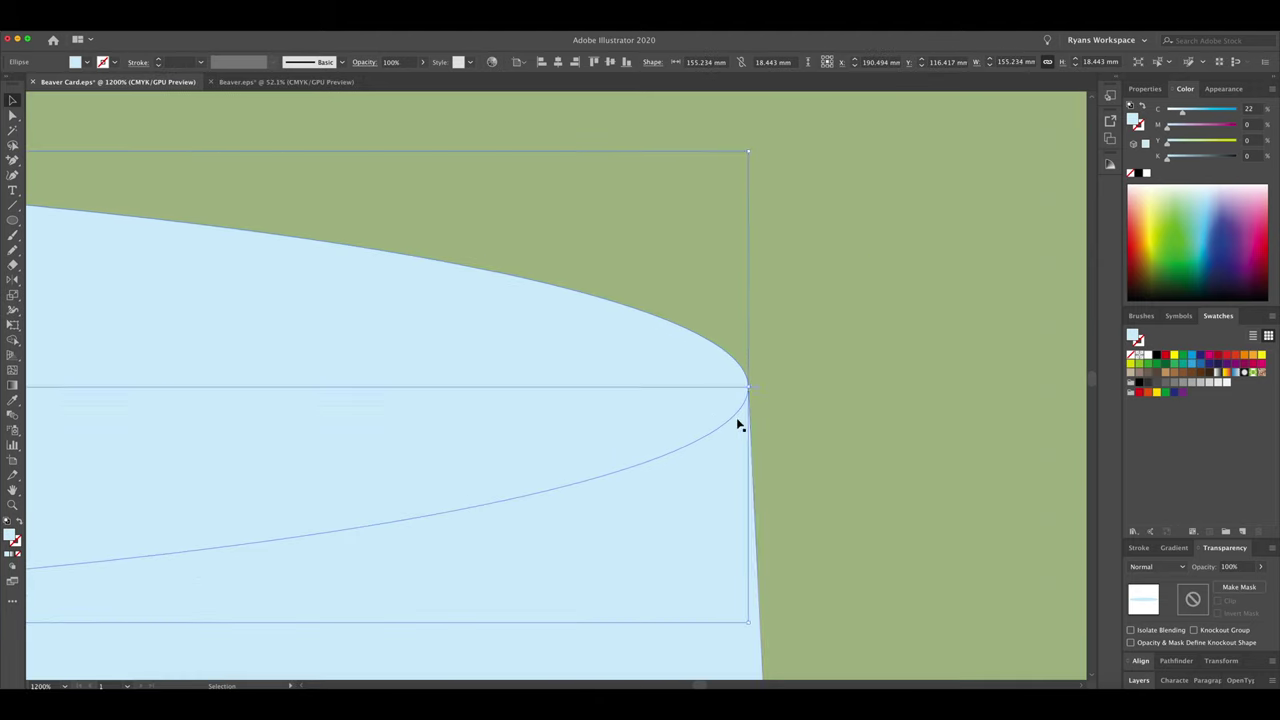
Step: Offset the rim ellipse by -1.5 mm to make a white inner rim outline
{"action": "key", "text": "super+0"}
{"action": "left_click", "coordinate": [630, 342]}
{"action": "left_click", "coordinate": [600, 276]}
{"action": "left_click", "coordinate": [122, 20]}
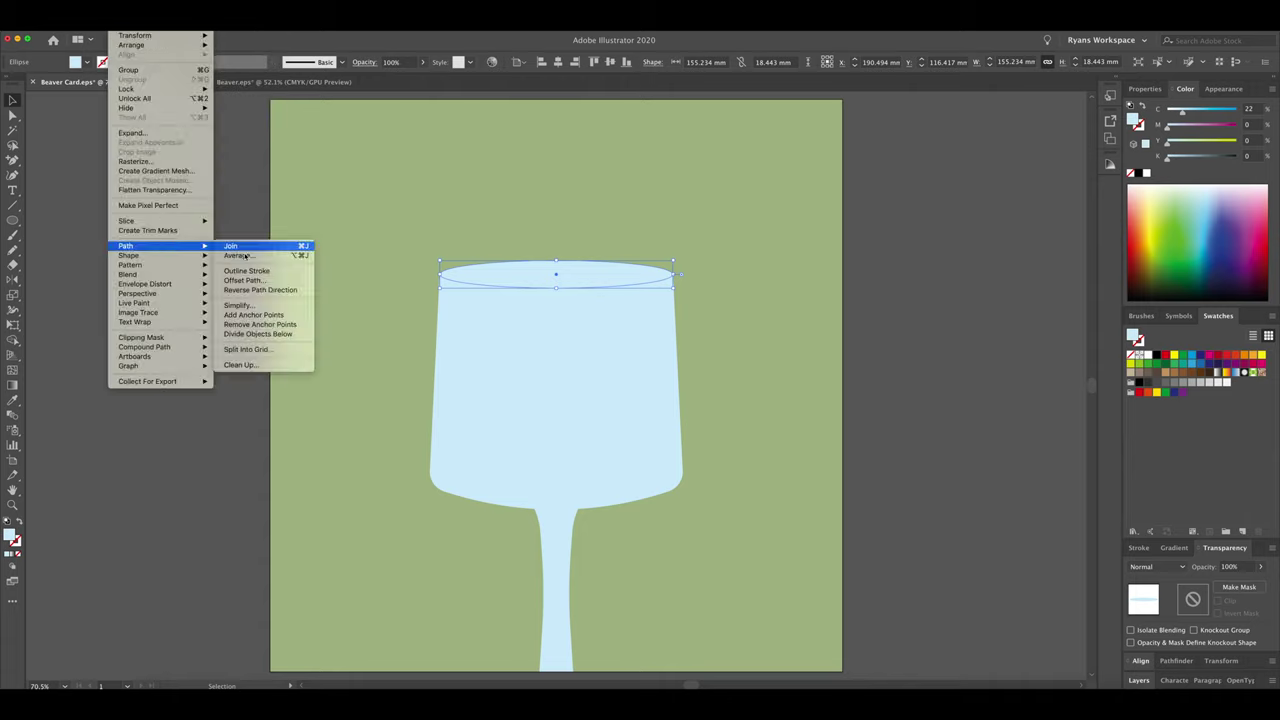
{"action": "left_click", "coordinate": [250, 285]}
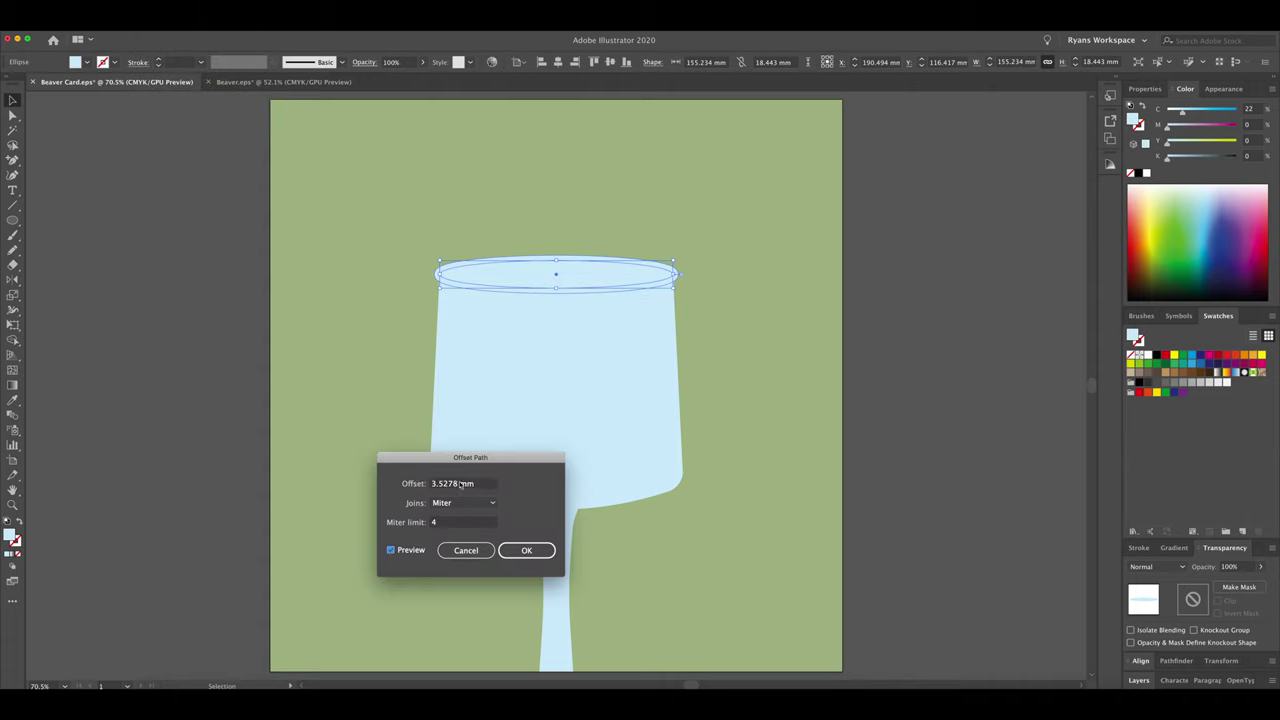
{"action": "left_click", "coordinate": [505, 553]}
{"action": "key", "text": "super+equal"}
{"action": "key", "text": "super+equal"}
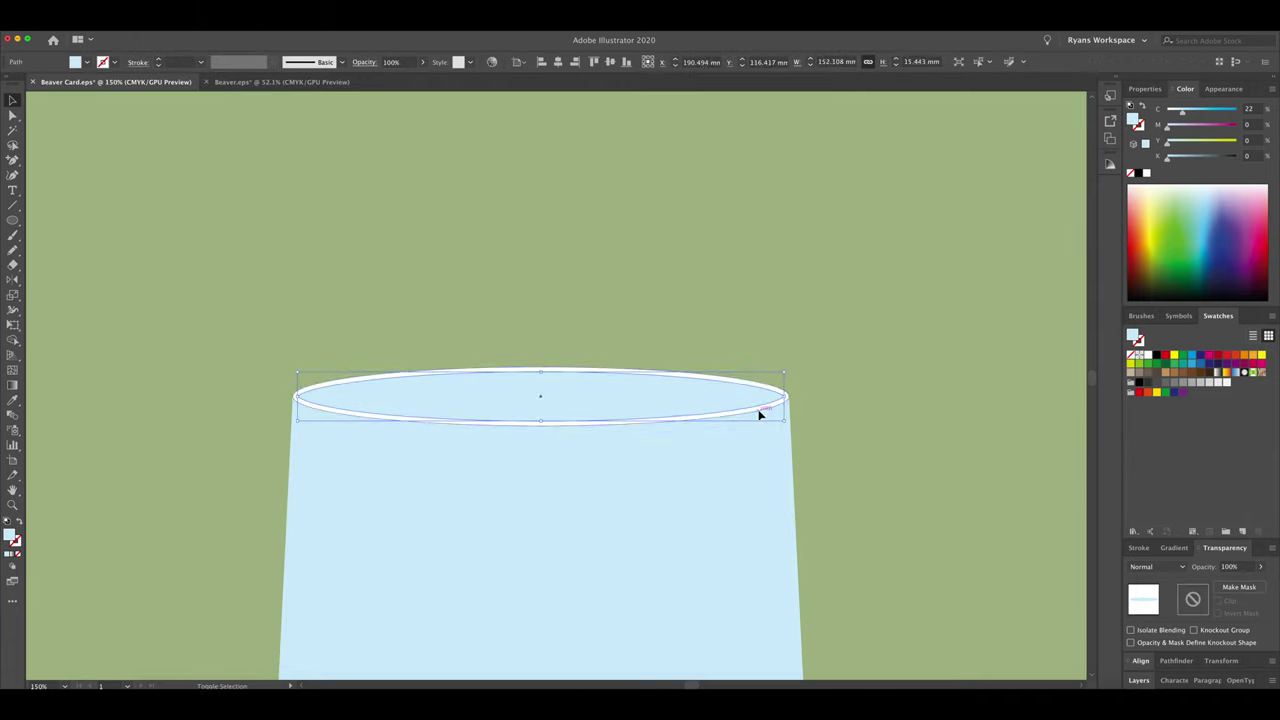
Step: Lower the glass body's opacity in the Transparency panel
{"action": "left_click", "coordinate": [760, 415]}
{"action": "key", "text": "super+0"}
{"action": "double_click", "coordinate": [1228, 566]}
{"action": "type", "text": "90"}
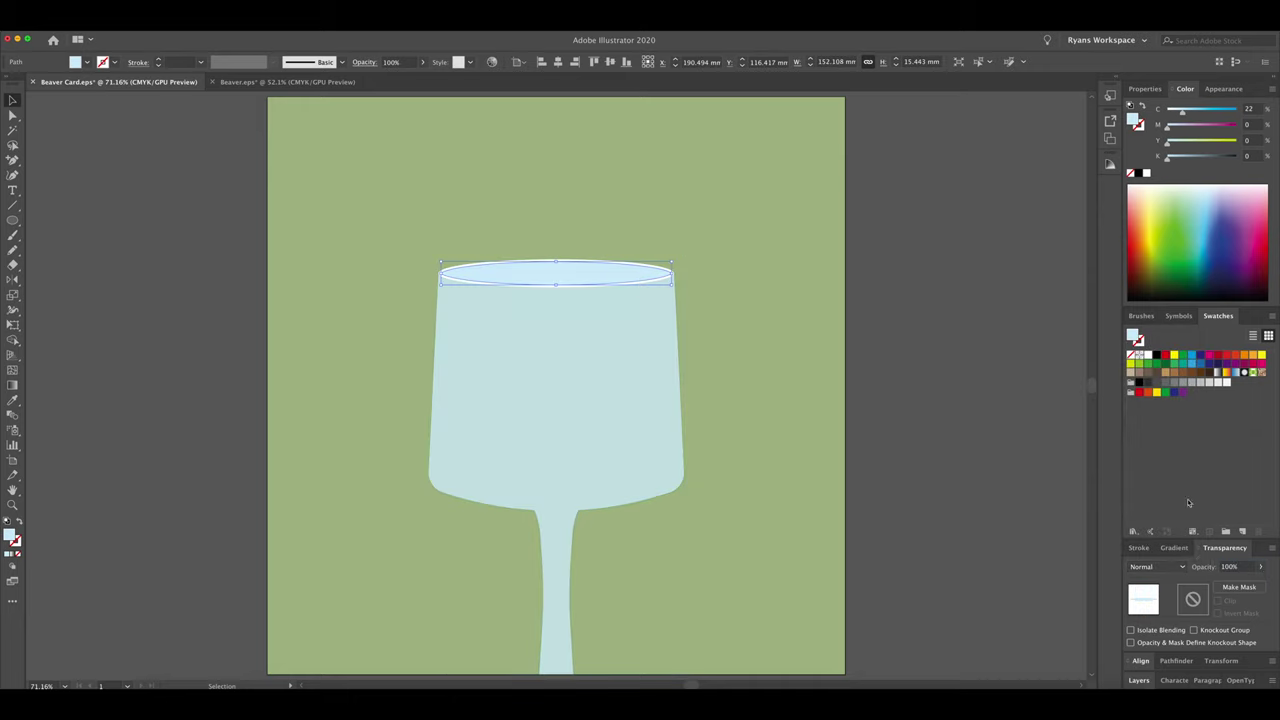
{"action": "type", "text": "a"}
Step: Set the rim ellipse to Multiply blending at 10% opacity
{"action": "left_click", "coordinate": [643, 277]}
{"action": "key", "text": "super+equal"}
{"action": "key", "text": "super+equal"}
{"action": "left_click", "coordinate": [569, 374]}
{"action": "left_click", "coordinate": [1155, 566]}
{"action": "type", "text": "10"}
{"action": "key", "text": "Return"}
{"action": "key", "text": "super+shift+a"}
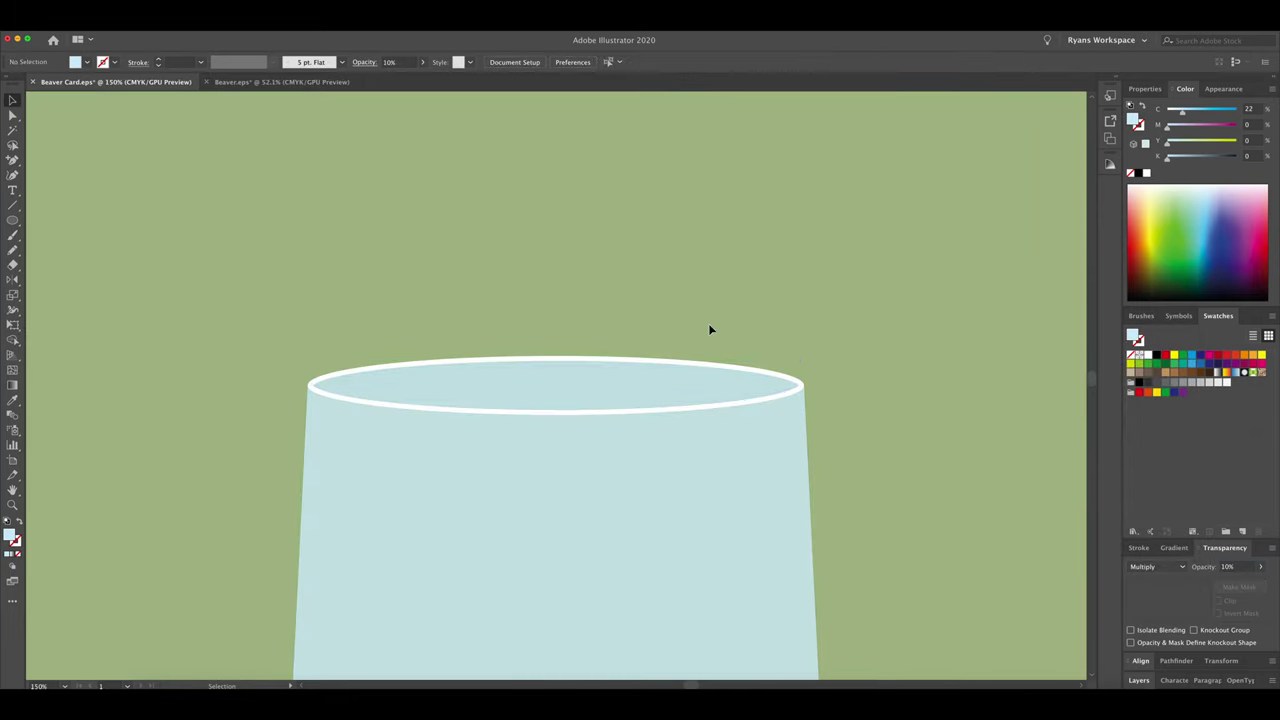
{"action": "key", "text": "super+0"}
{"action": "left_click", "coordinate": [543, 435]}
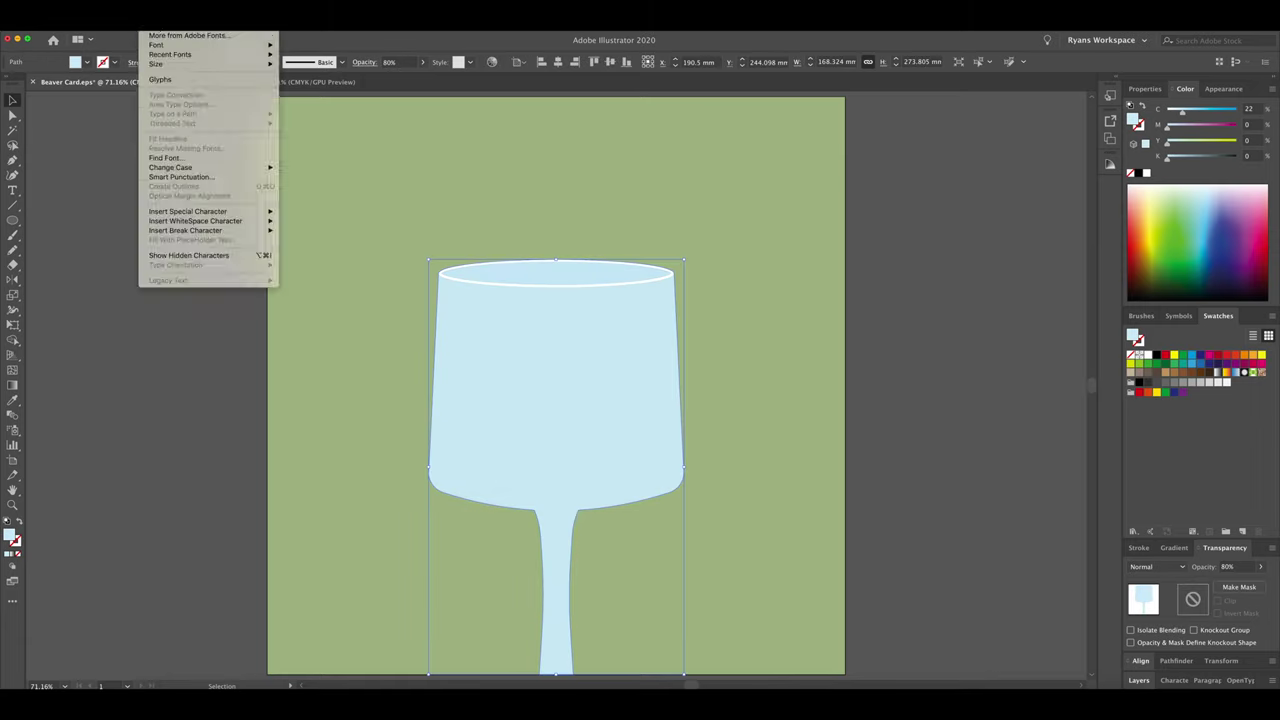
Step: Offset the glass inward by -3 and fill the inner path with the background green
{"action": "left_click", "coordinate": [210, 130]}
{"action": "left_click", "coordinate": [527, 551]}
{"action": "key", "text": "a"}
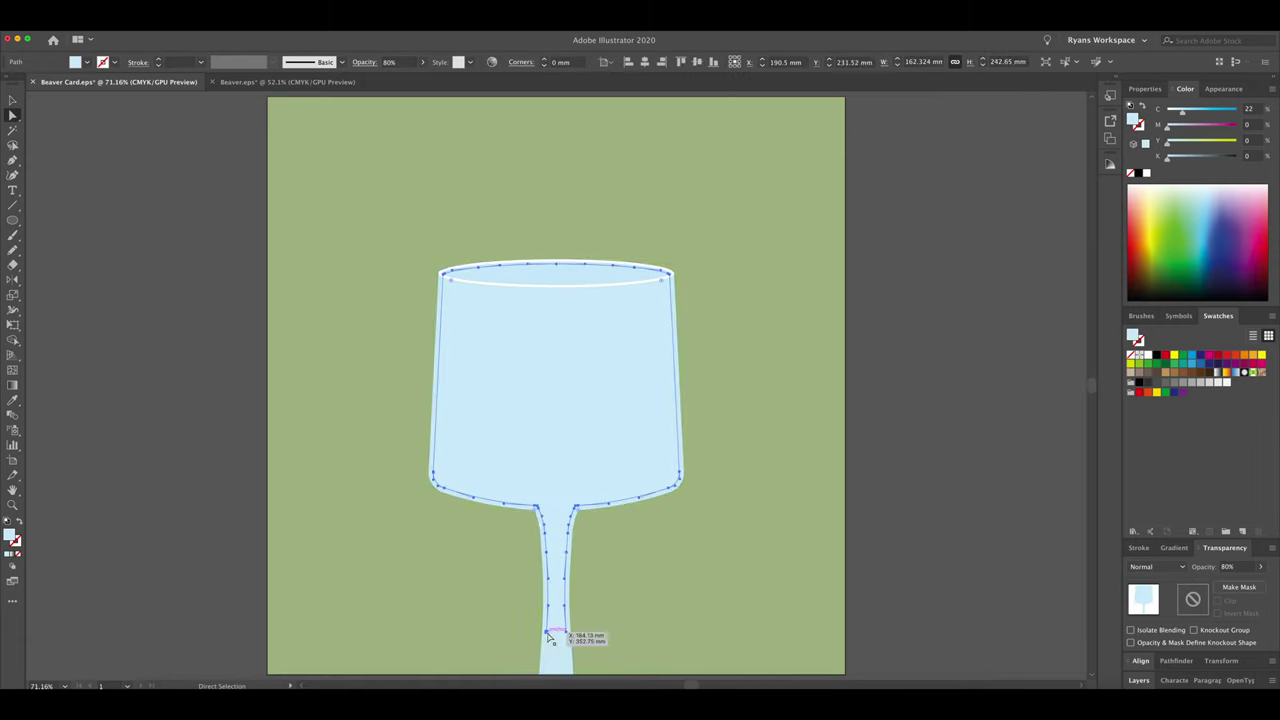
{"action": "key", "text": "Return"}
{"action": "left_click", "coordinate": [729, 483]}
{"action": "scroll", "coordinate": [527, 568], "scroll_direction": "up", "scroll_amount": 3}
{"action": "key", "text": "minus"}
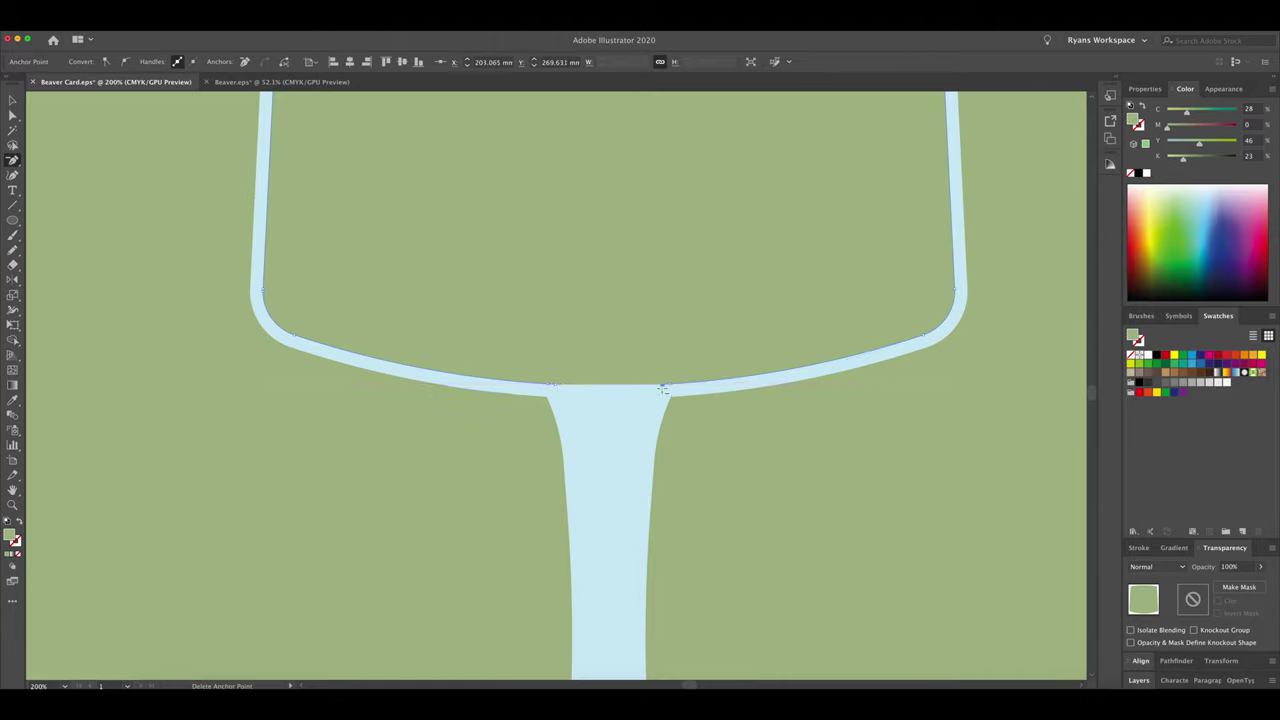
Step: Fix the inner path's anchors with the Pen tool and paste in the wavy water shape
{"action": "left_click", "coordinate": [13, 160]}
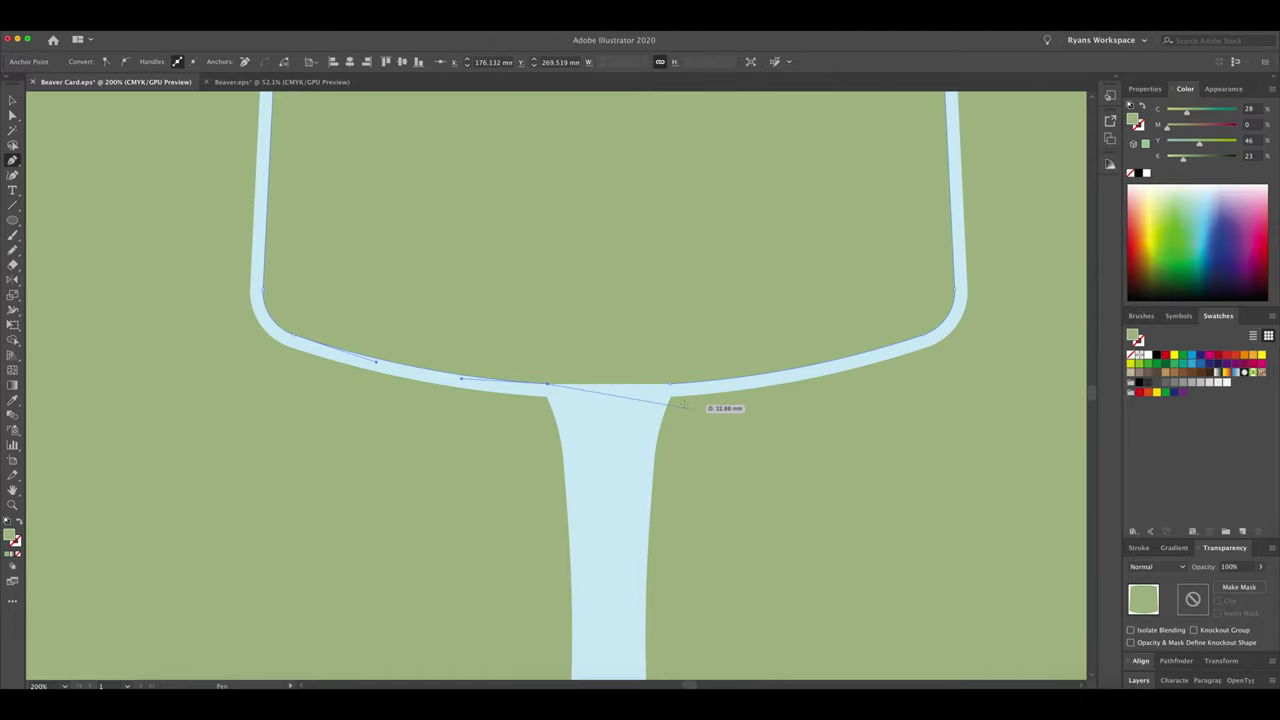
{"action": "key", "text": "a"}
{"action": "key", "text": "ctrl+1"}
{"action": "left_click", "coordinate": [555, 205]}
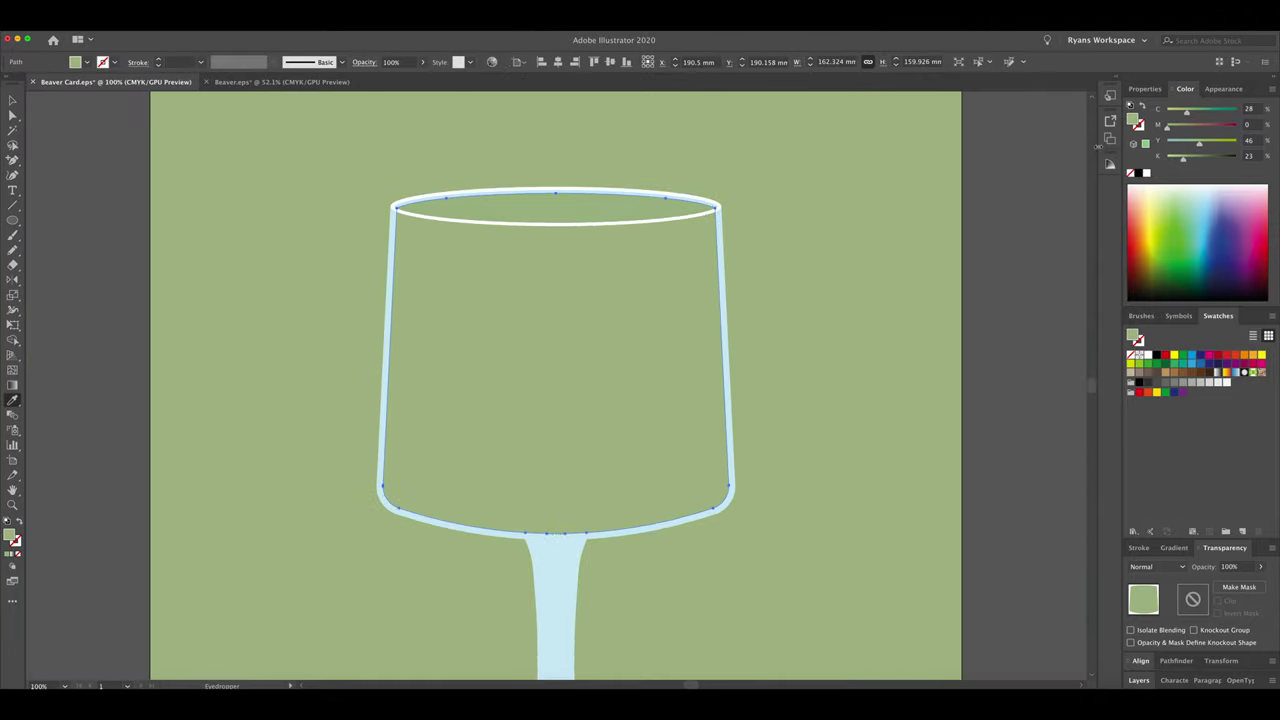
{"action": "key", "text": "i"}
{"action": "key", "text": "v"}
{"action": "key", "text": "ctrl+v"}
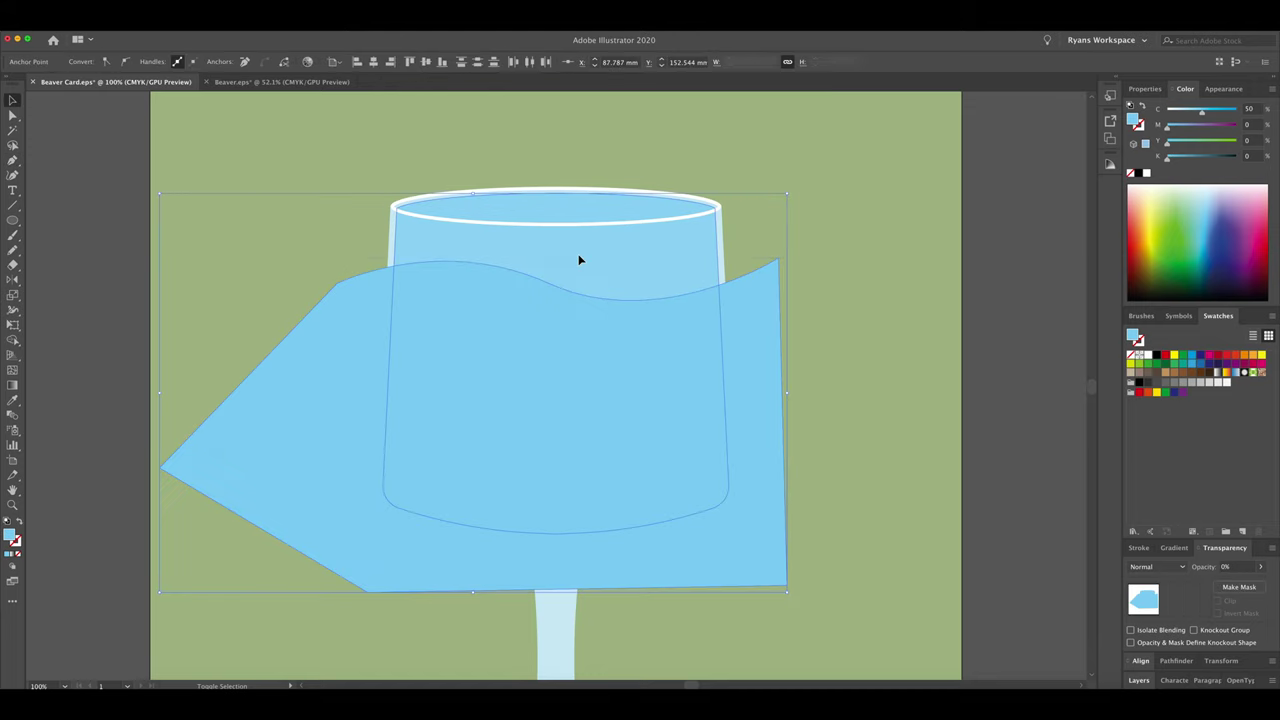
Step: Place the water over the glass, tint it pale cream, and eyedrop that colour onto the wave
{"action": "left_click_drag", "start_coordinate": [580, 260], "coordinate": [522, 390]}
{"action": "left_click_drag", "start_coordinate": [1165, 230], "coordinate": [1166, 158]}
{"action": "left_click_drag", "start_coordinate": [1181, 142], "coordinate": [1189, 146]}
{"action": "key", "text": "i"}
{"action": "left_click", "coordinate": [529, 340]}
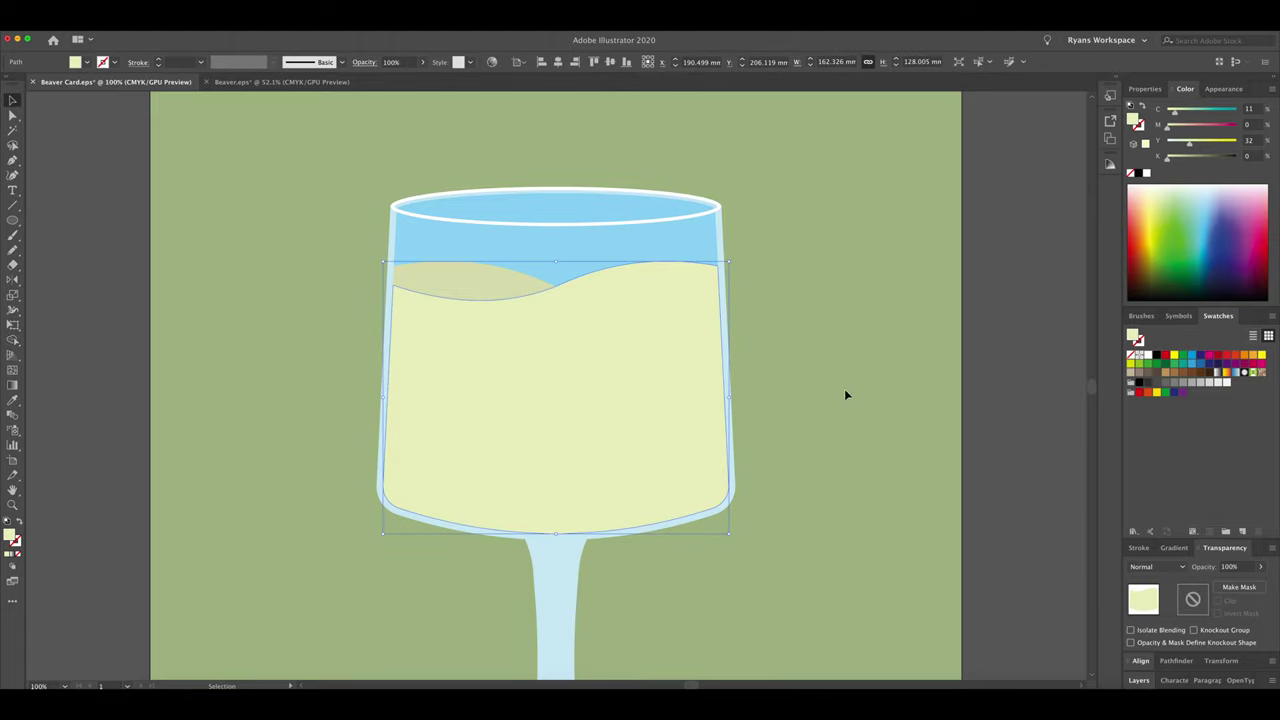
{"action": "left_click", "coordinate": [437, 239]}
{"action": "key", "text": "ctrl+0"}
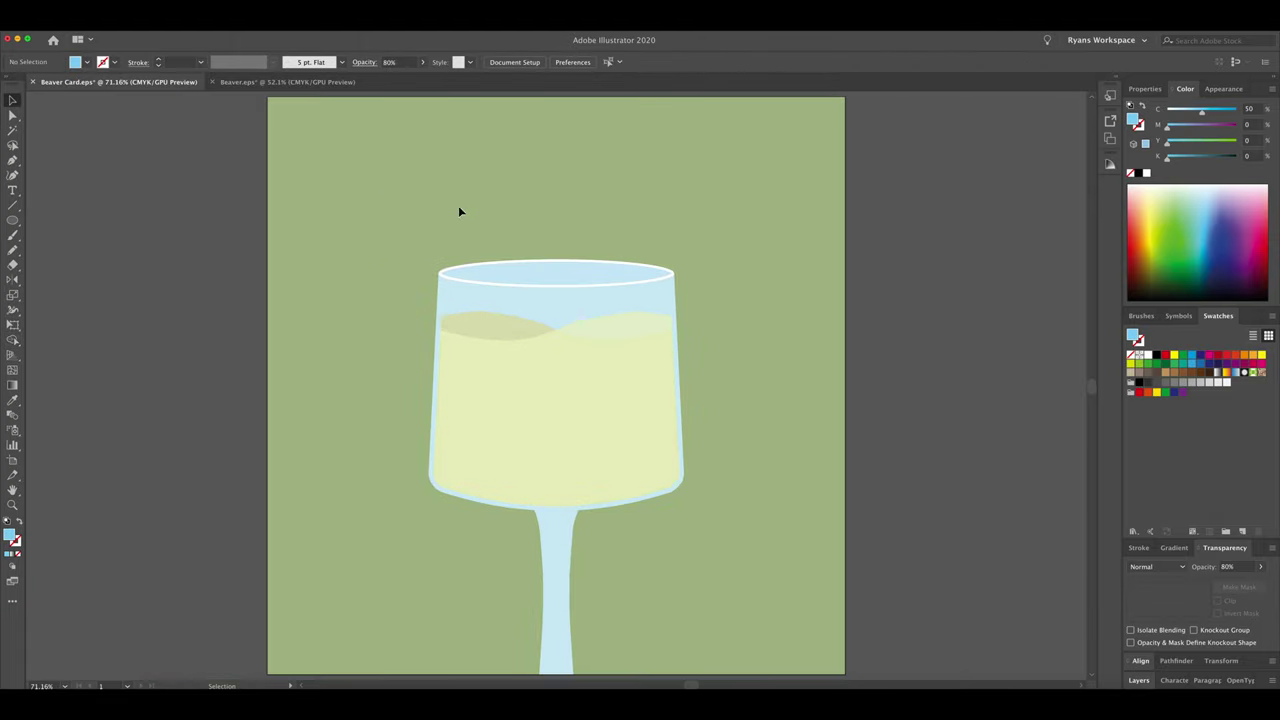
Step: Draw ice cubes in the liquid, lighten their colour, and set them to 50% opacity
{"action": "mouse_move", "coordinate": [530, 167]}
{"action": "left_mouse_down"}
{"action": "mouse_move", "coordinate": [565, 178]}
{"action": "mouse_move", "coordinate": [563, 423]}
{"action": "left_mouse_up"}
{"action": "key", "text": "v"}
{"action": "key", "text": "ctrl+1"}
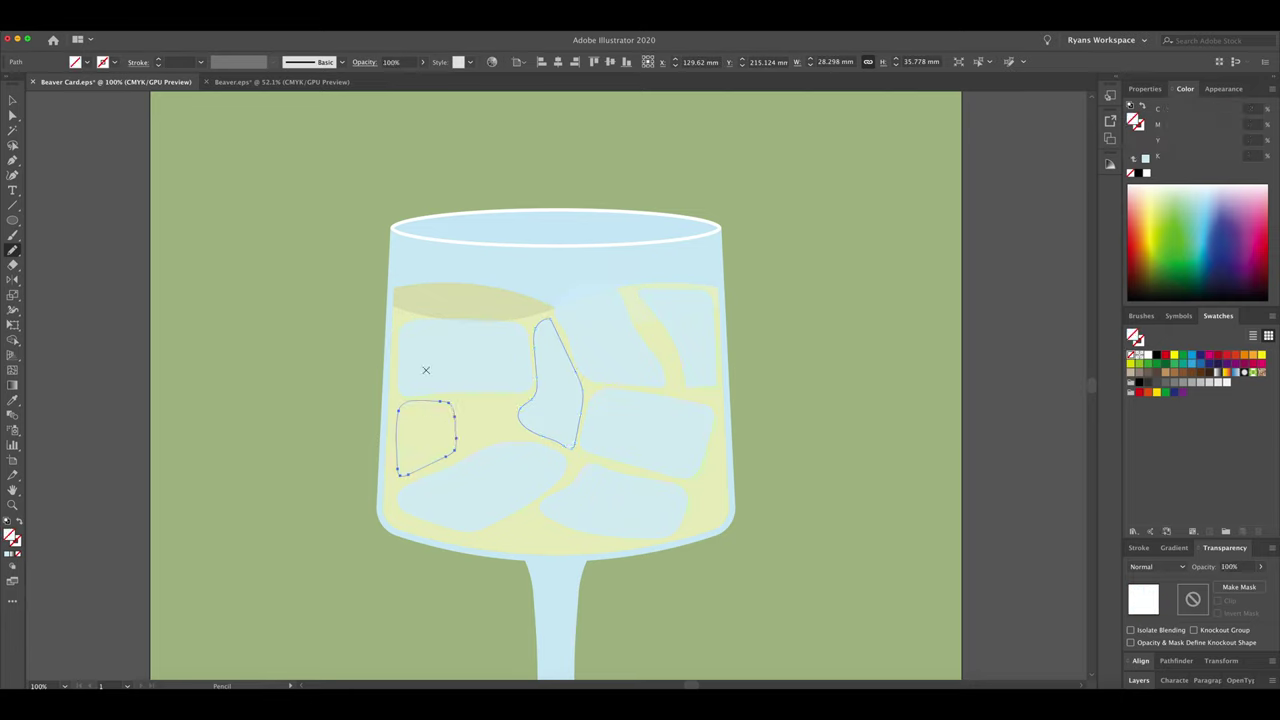
{"action": "left_click", "coordinate": [470, 447], "text": "alt"}
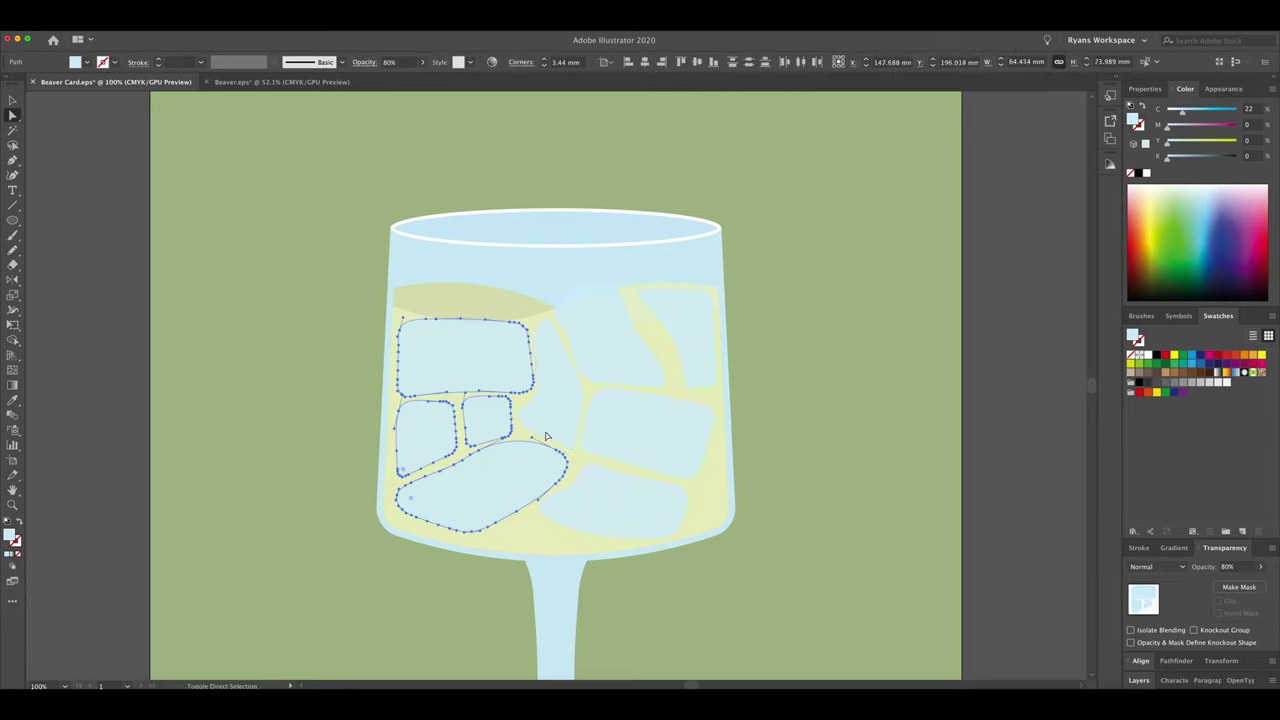
{"action": "left_click", "coordinate": [1148, 187]}
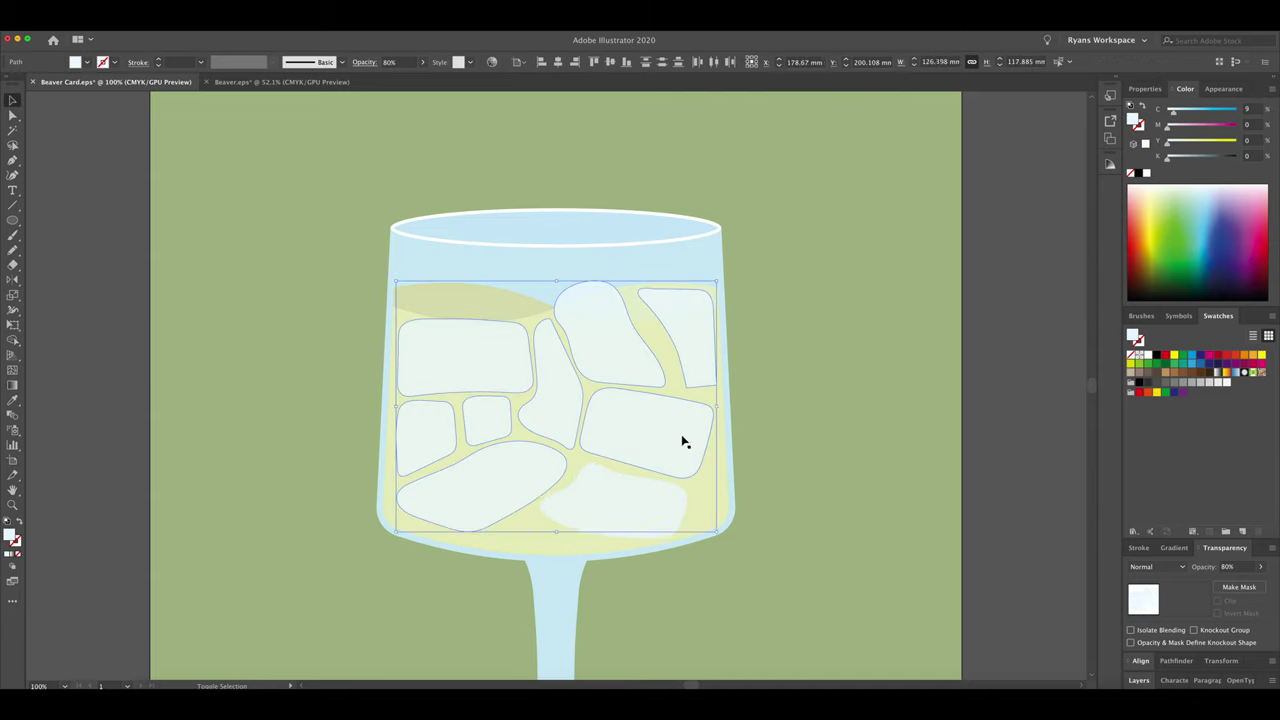
{"action": "left_click", "coordinate": [1237, 566]}
{"action": "type", "text": "7050"}
{"action": "left_click", "coordinate": [1020, 420]}
Step: Draw two highlight shapes on the upper cubes and fill them white
{"action": "left_click_drag", "start_coordinate": [464, 332], "coordinate": [462, 334]}
{"action": "mouse_move", "coordinate": [600, 300]}
{"action": "left_mouse_down"}
{"action": "mouse_move", "coordinate": [610, 303]}
{"action": "mouse_move", "coordinate": [572, 301]}
{"action": "left_mouse_up"}
{"action": "key", "text": "i"}
{"action": "left_click", "coordinate": [460, 355]}
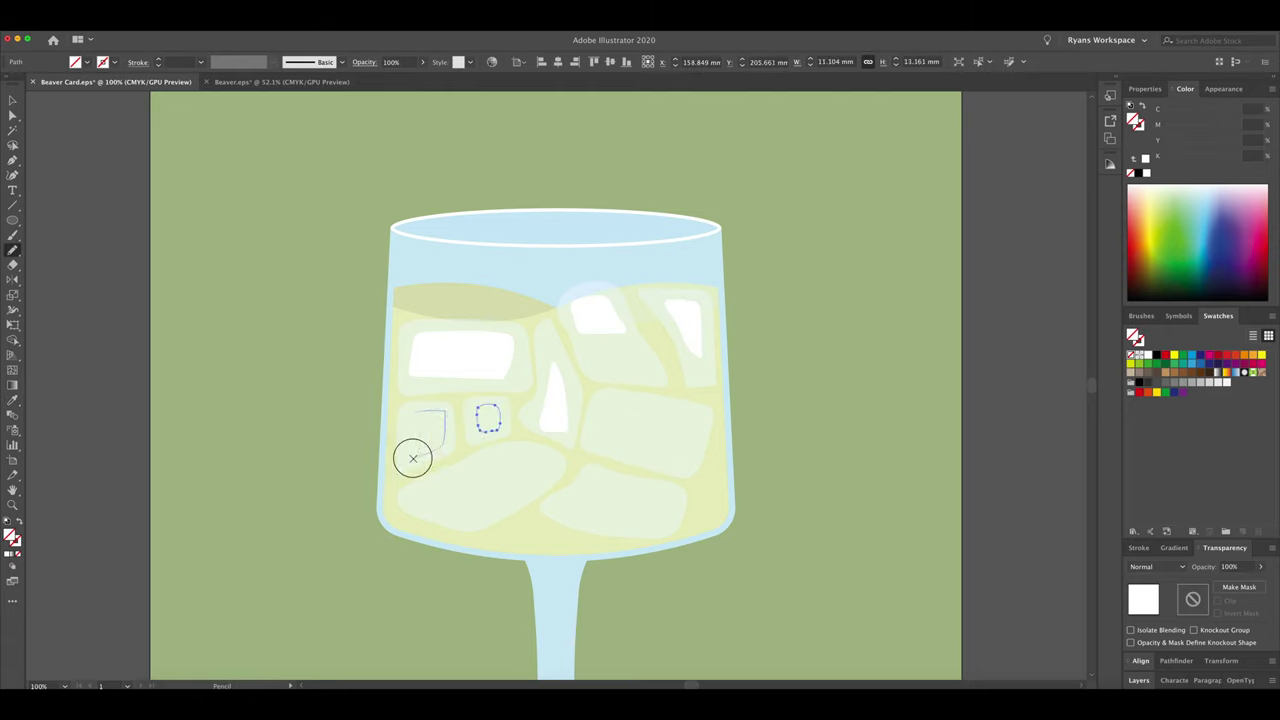
Step: Fill the ice highlights white and set the ice shapes to 50% opacity
{"action": "key", "text": "v"}
{"action": "key", "text": "shift+x"}
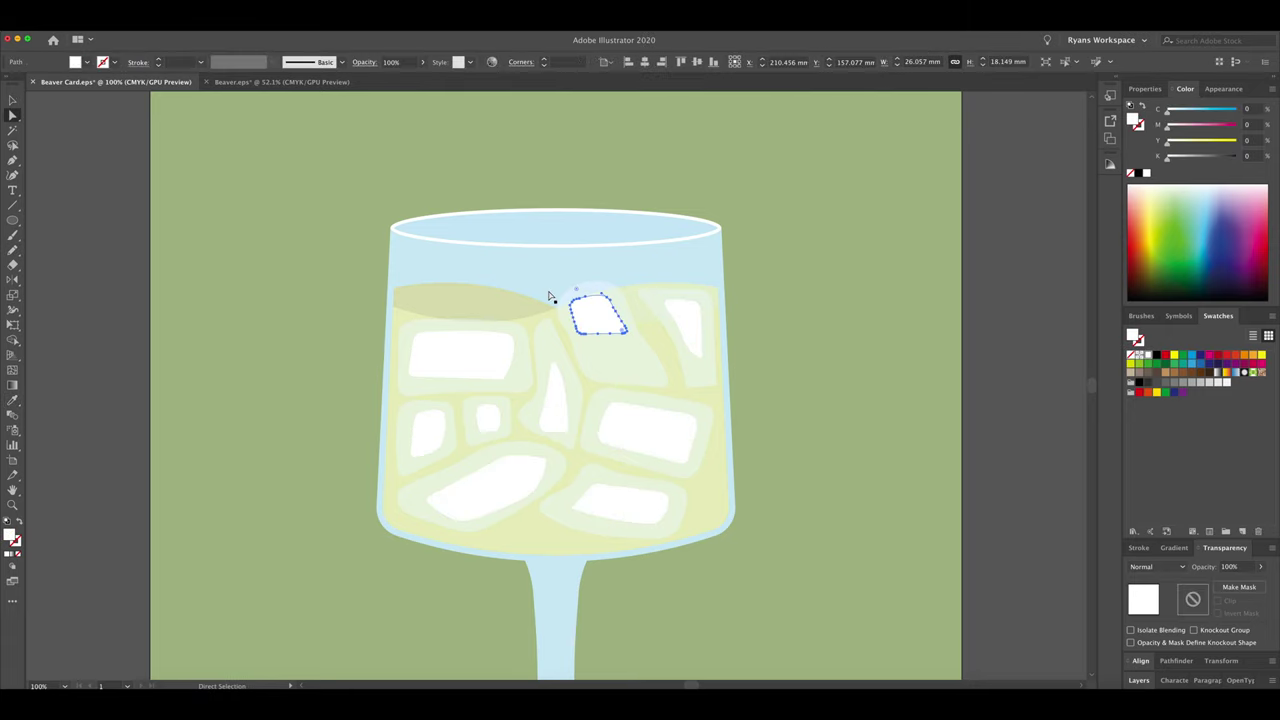
{"action": "left_click", "coordinate": [614, 354], "text": "shift"}
{"action": "type", "text": "50"}
{"action": "key", "text": "Return"}
{"action": "key", "text": "super+shift+a"}
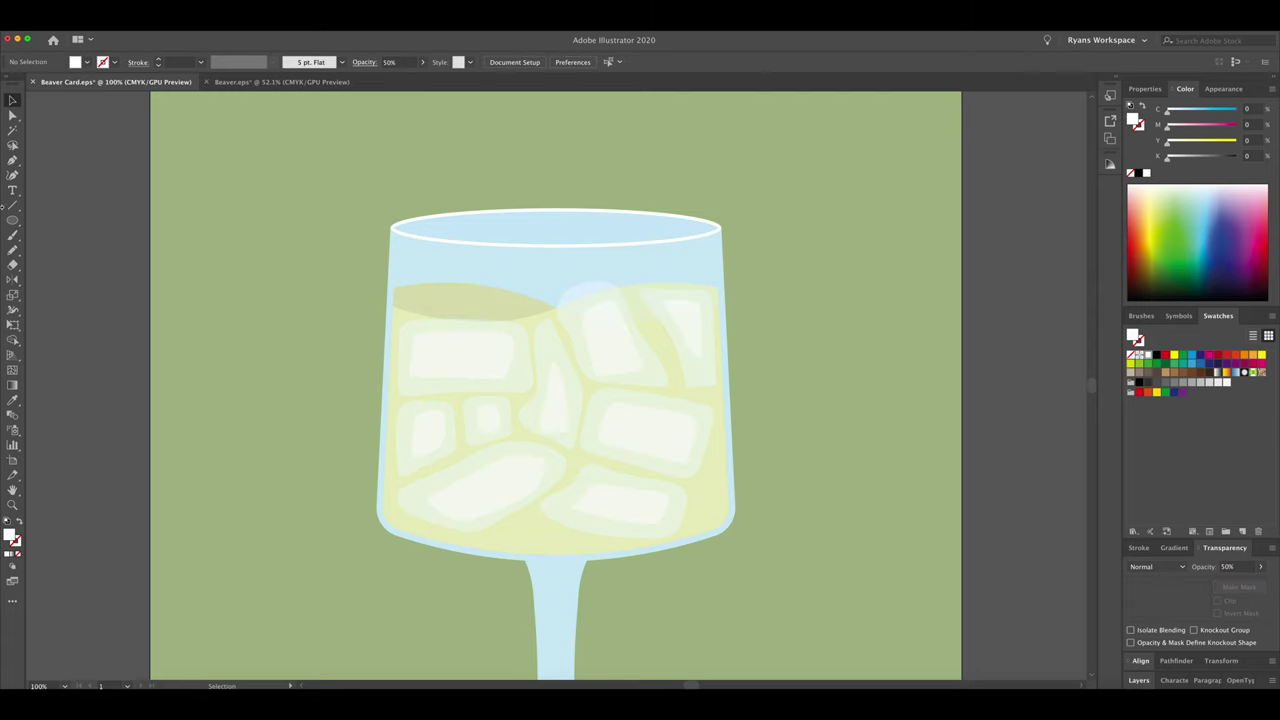
Step: Draw more highlight strokes on the ice and turn them into a mask
{"action": "left_click_drag", "start_coordinate": [487, 345], "coordinate": [501, 343]}
{"action": "left_click_drag", "start_coordinate": [590, 333], "coordinate": [607, 311]}
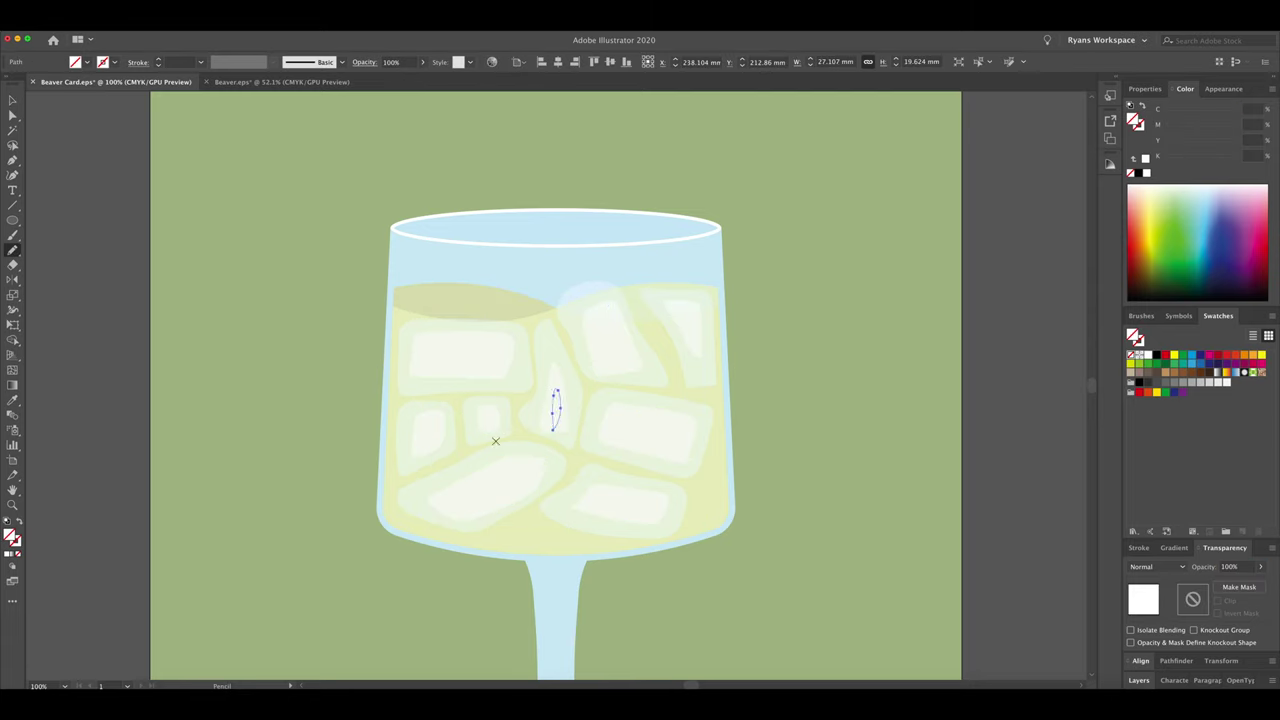
{"action": "key", "text": "super+y"}
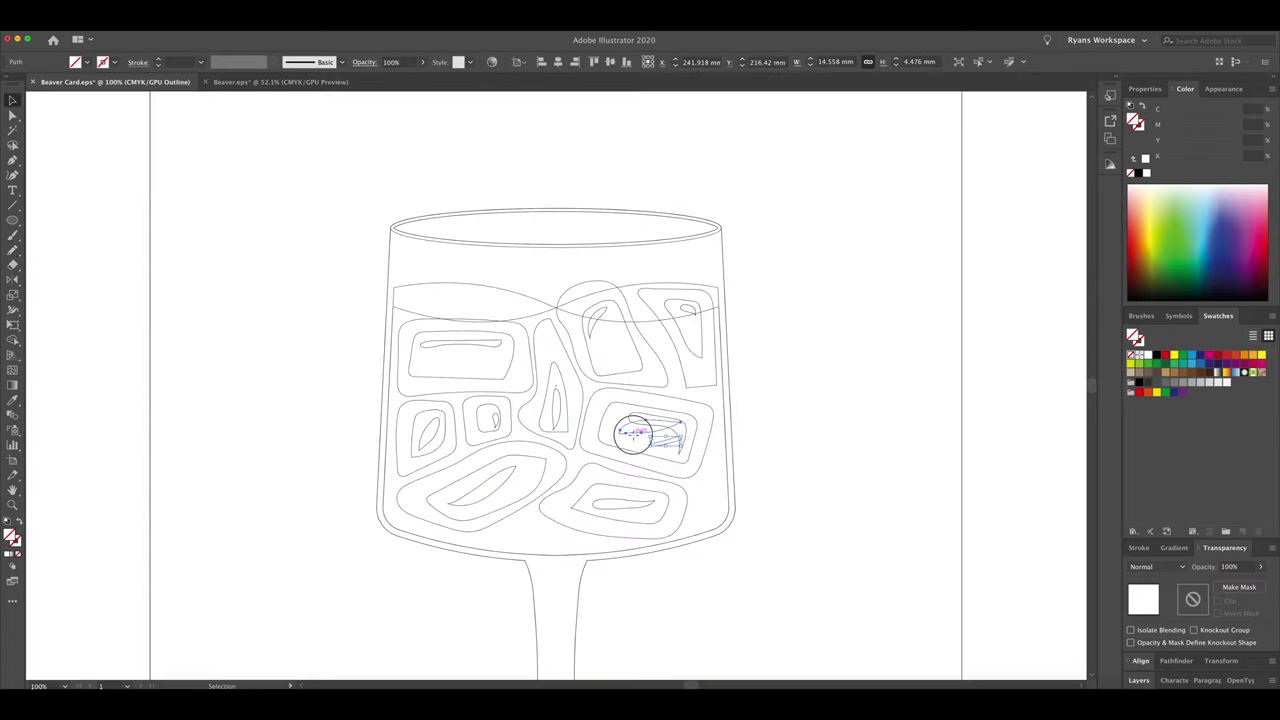
{"action": "left_click", "coordinate": [643, 508]}
{"action": "key", "text": "super+y"}
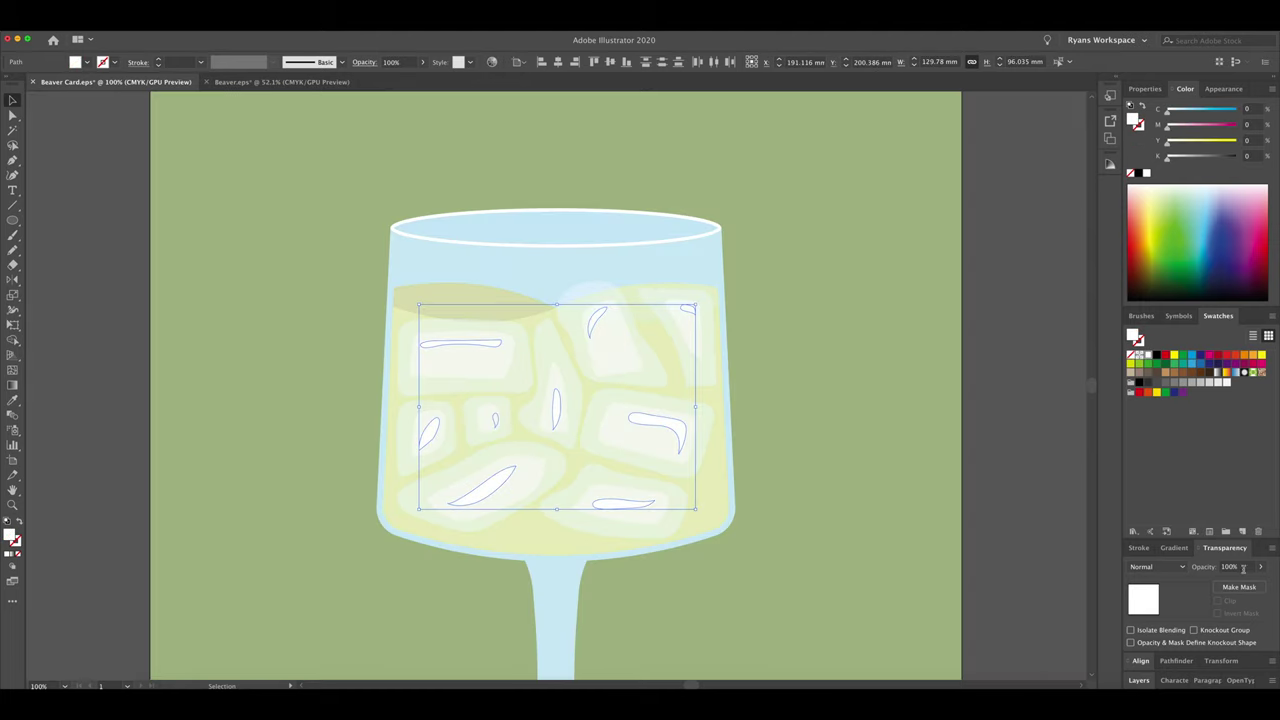
{"action": "left_click", "coordinate": [1238, 587]}
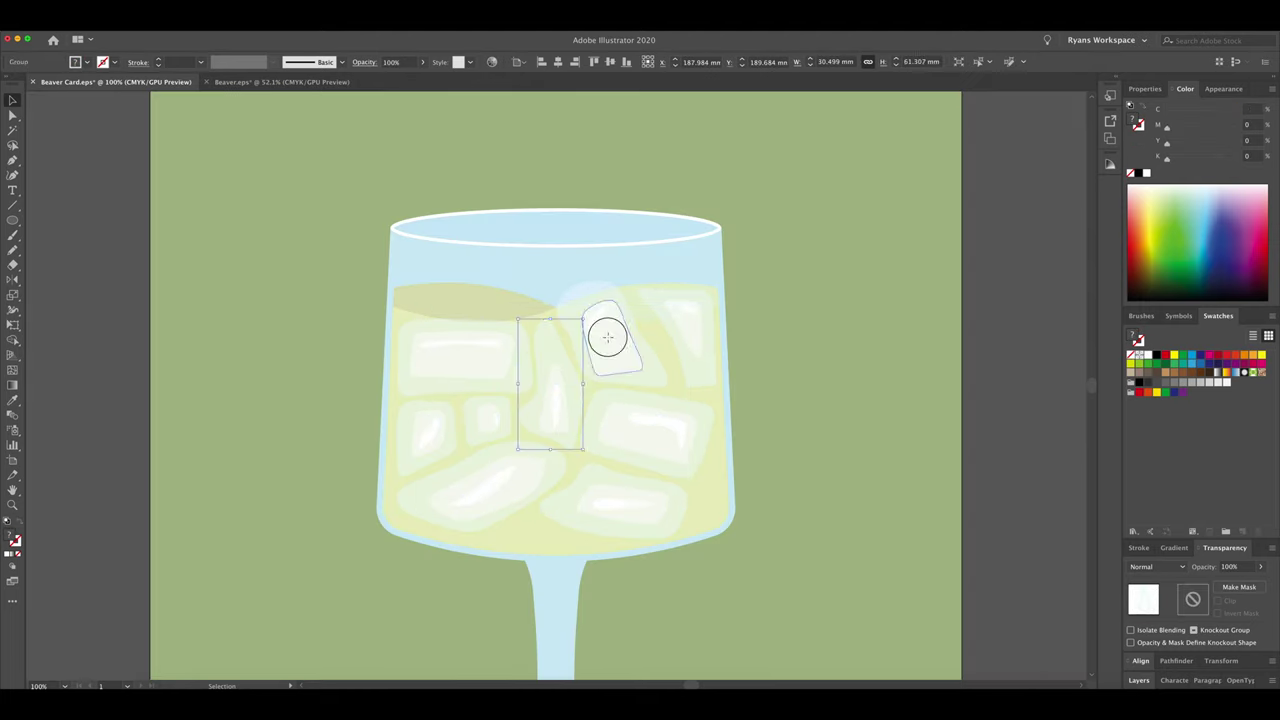
Step: Select the small ice shape together with its highlights
{"action": "key", "text": "v"}
{"action": "left_click", "coordinate": [490, 421]}
{"action": "left_click", "coordinate": [600, 486]}
{"action": "left_click", "coordinate": [566, 380], "text": "shift"}
{"action": "key", "text": "super+a"}
{"action": "key", "text": "super+shift+a"}
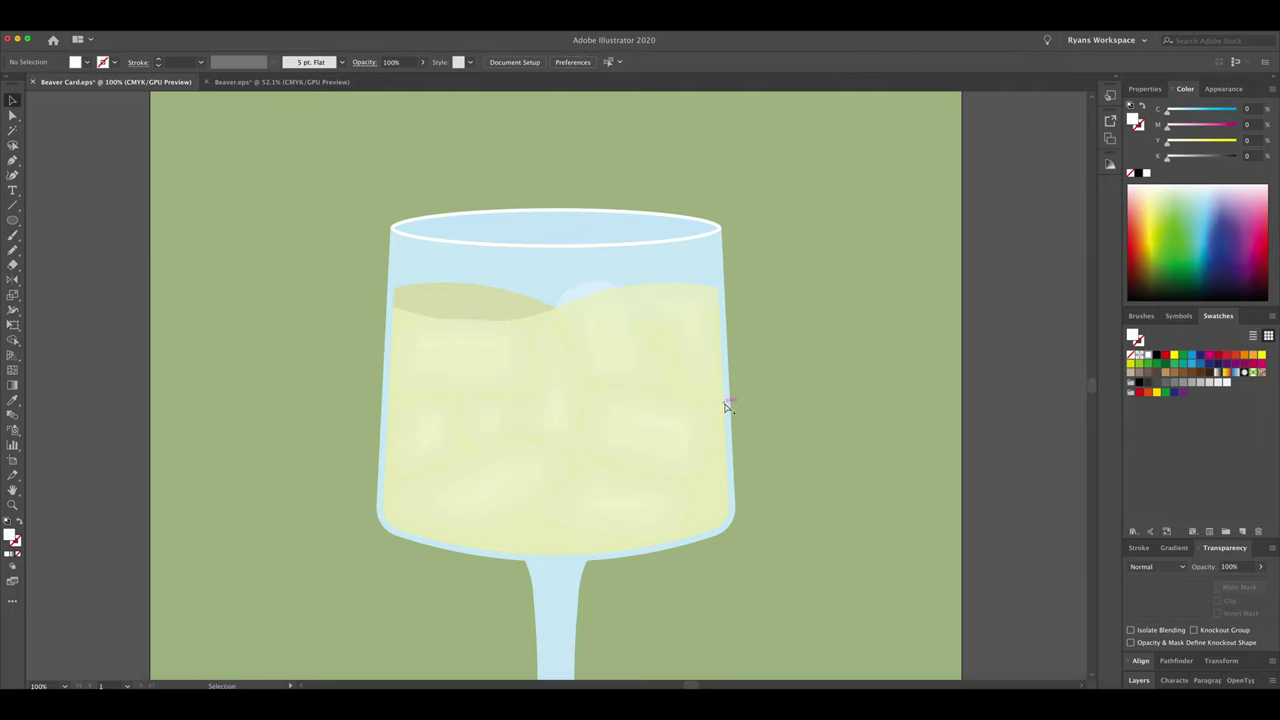
Step: Move the two small ice cubes to the liquid surface and tilt them near the rim
{"action": "left_click", "coordinate": [637, 346]}
{"action": "left_click", "coordinate": [740, 480]}
{"action": "key", "text": "super+y"}
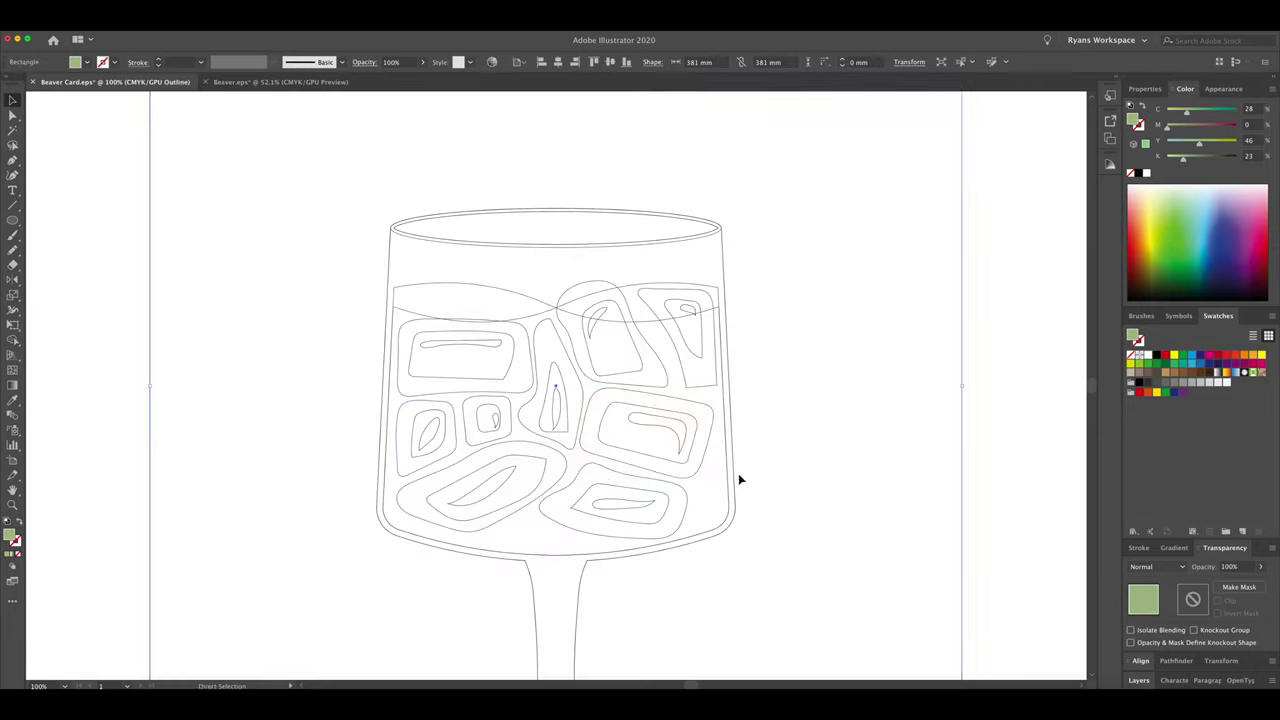
{"action": "key", "text": "super+y"}
{"action": "mouse_move", "coordinate": [551, 160]}
{"action": "left_mouse_down"}
{"action": "mouse_move", "coordinate": [490, 285]}
{"action": "mouse_move", "coordinate": [395, 258]}
{"action": "left_mouse_up"}
{"action": "left_click", "coordinate": [490, 285]}
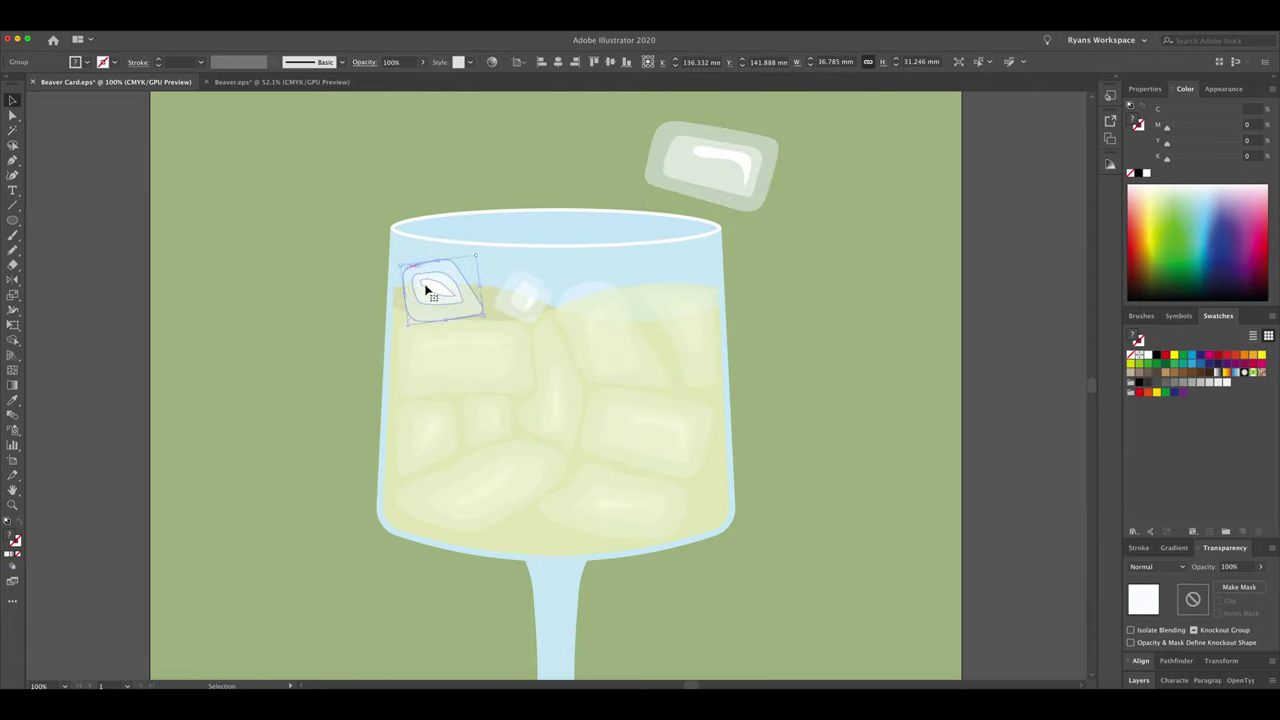
{"action": "left_click", "coordinate": [785, 388]}
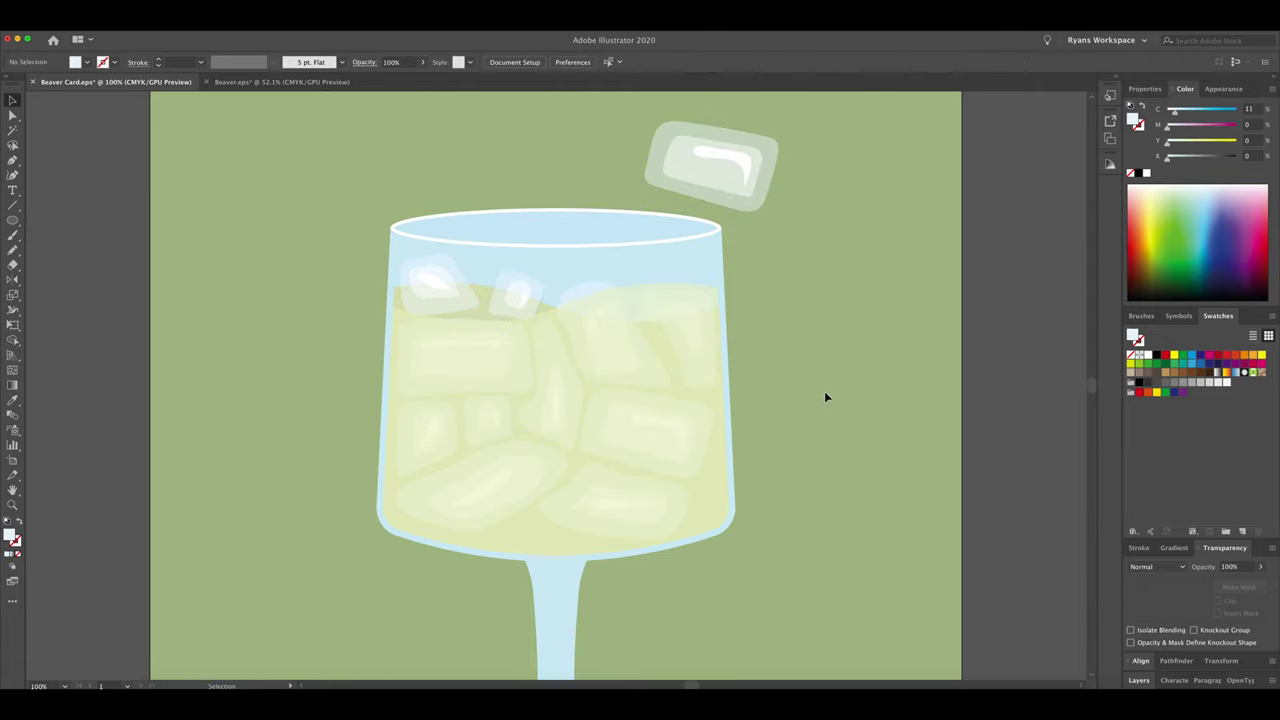
Step: Bring the small ice-cube group in front of the liquid
{"action": "key", "text": "v"}
{"action": "left_click", "coordinate": [455, 305]}
{"action": "left_click", "coordinate": [512, 310]}
{"action": "key", "text": "super+shift+bracketright"}
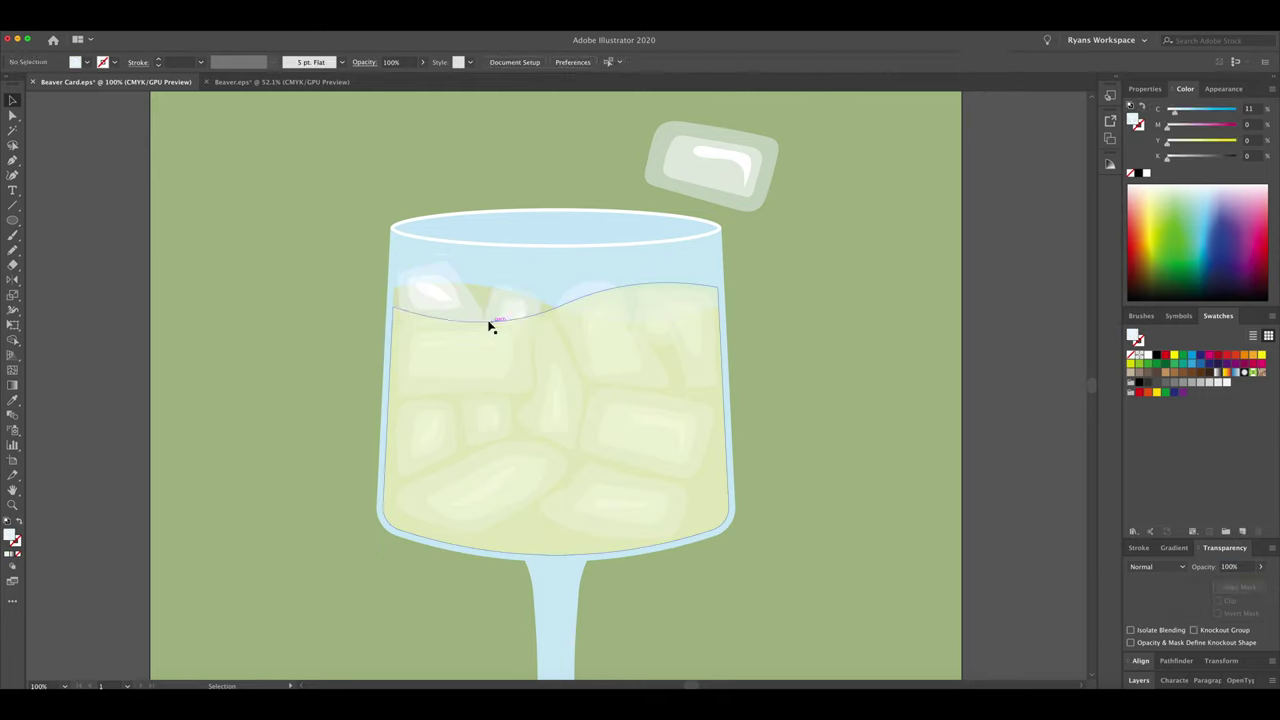
Step: Overlay a copy of the glass on the original, set to Screen at 10% opacity
{"action": "left_click", "coordinate": [720, 283]}
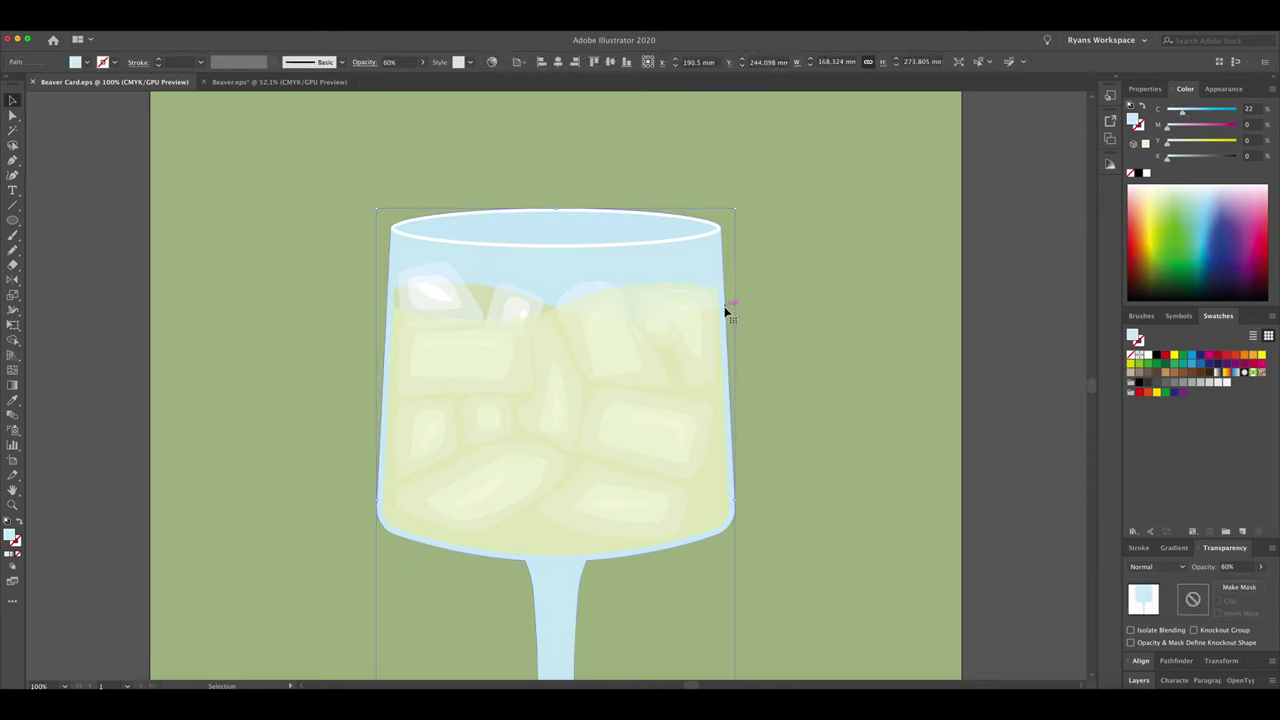
{"action": "left_click_drag", "start_coordinate": [540, 211], "coordinate": [266, 251]}
{"action": "mouse_move", "coordinate": [524, 312]}
{"action": "left_mouse_down"}
{"action": "mouse_move", "coordinate": [648, 252]}
{"action": "mouse_move", "coordinate": [534, 300]}
{"action": "left_mouse_up"}
{"action": "left_click", "coordinate": [1157, 566]}
{"action": "left_click", "coordinate": [1150, 408]}
Step: Add a new layer, paste the beaver artwork, and move it over the glass
{"action": "left_click", "coordinate": [1226, 683]}
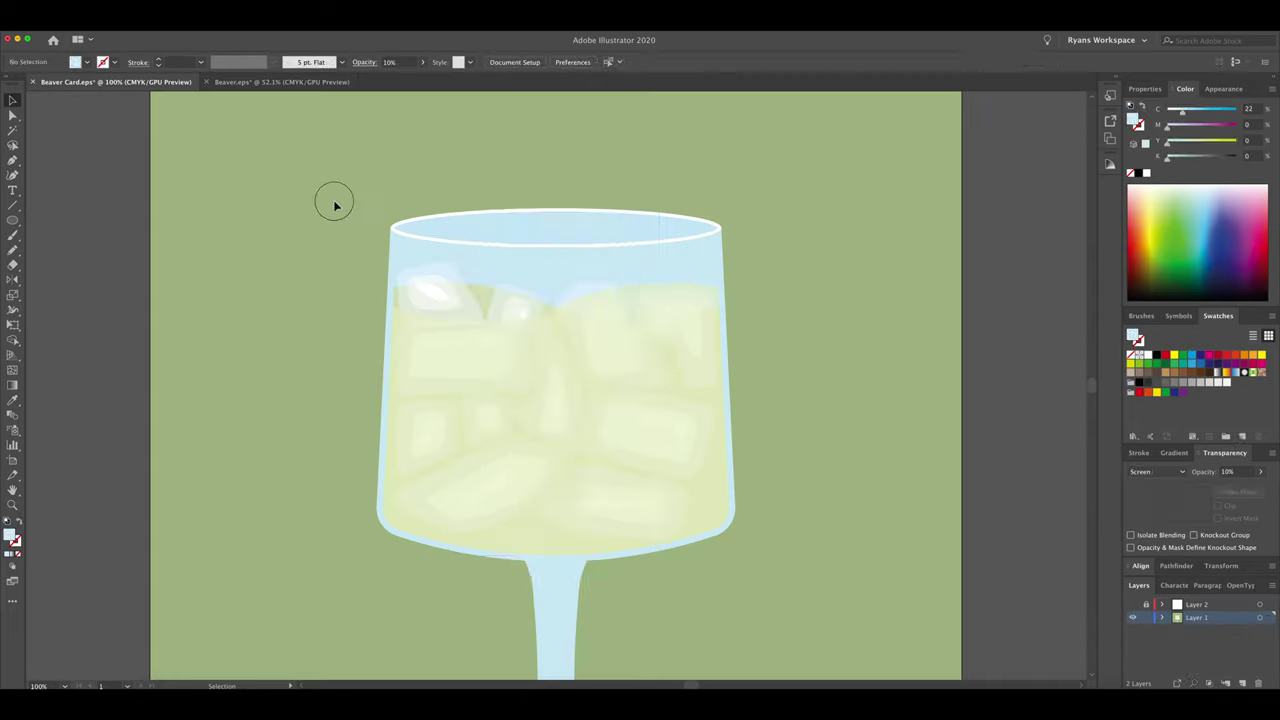
{"action": "key", "text": "ctrl+v"}
{"action": "key", "text": "ctrl+minus"}
{"action": "left_click_drag", "start_coordinate": [555, 330], "coordinate": [350, 380]}
Step: Centre the beaver in the glass, send it behind the contents, and check it in Outline view
{"action": "left_click_drag", "start_coordinate": [600, 337], "coordinate": [684, 343]}
{"action": "key", "text": "ctrl+plus"}
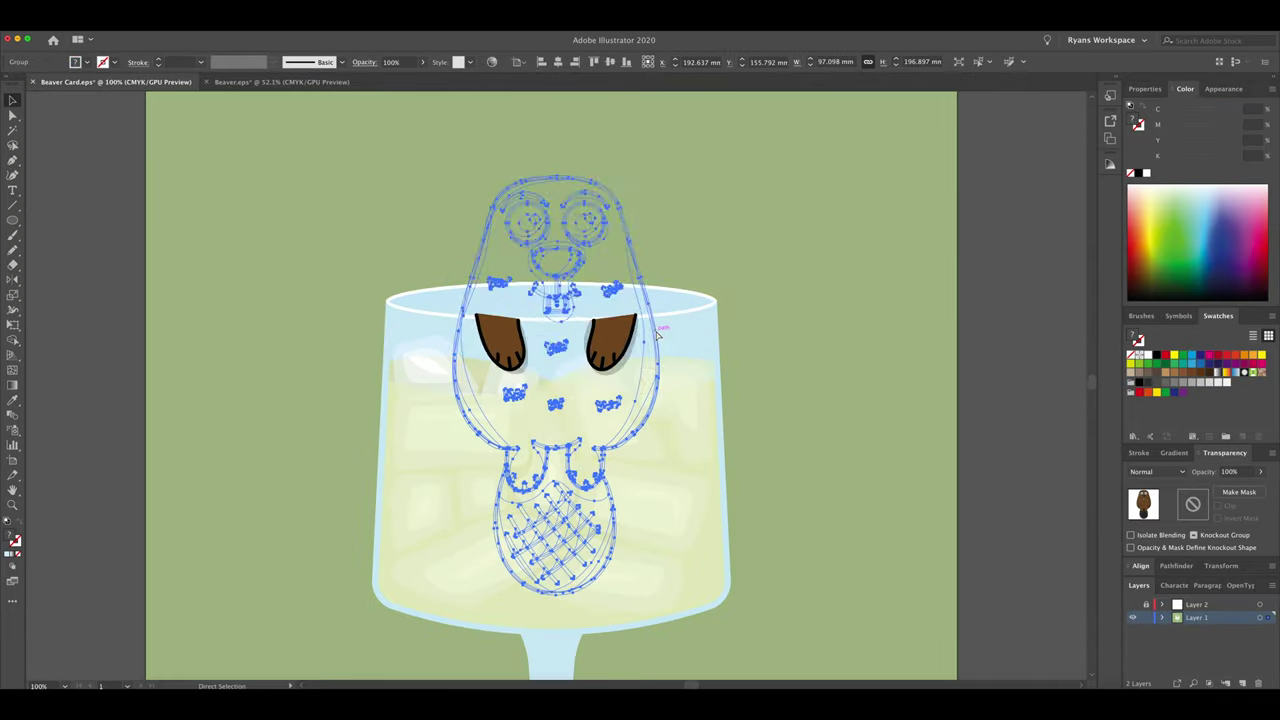
{"action": "key", "text": "ctrl+shift+a"}
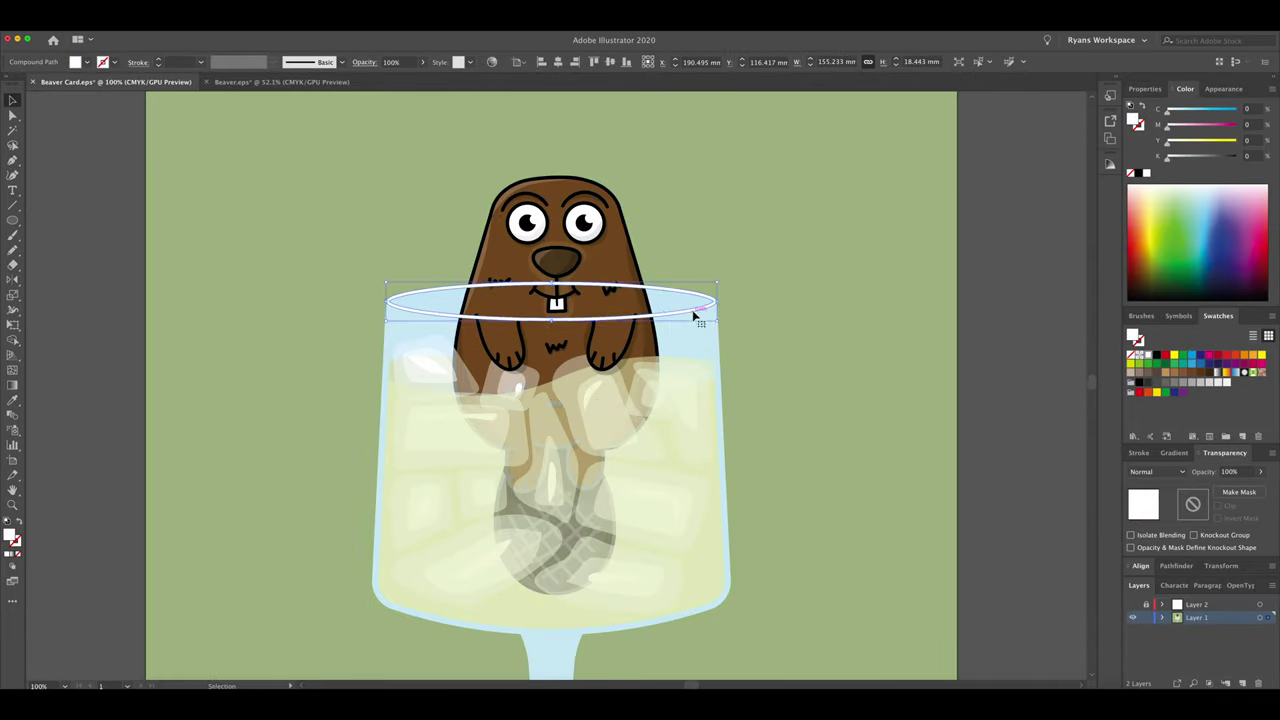
{"action": "key", "text": "ctrl+y"}
{"action": "key", "text": "ctrl+y"}
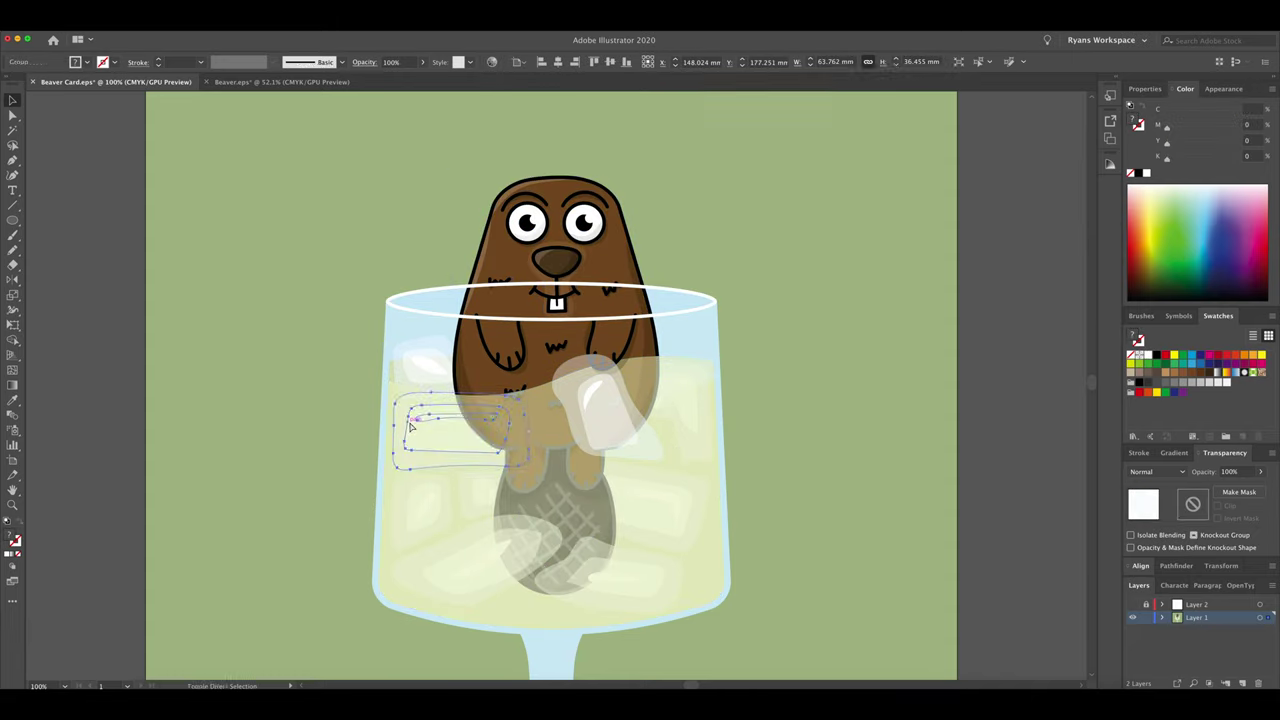
{"action": "left_click", "coordinate": [535, 408]}
{"action": "key", "text": "ctrl+shift+a"}
{"action": "key", "text": "ctrl+y"}
Step: Inspect the liquid and the tail shapes, toggling Outline view to check their stacking
{"action": "left_click", "coordinate": [663, 577]}
{"action": "key", "text": "ctrl+y"}
{"action": "left_click", "coordinate": [390, 374]}
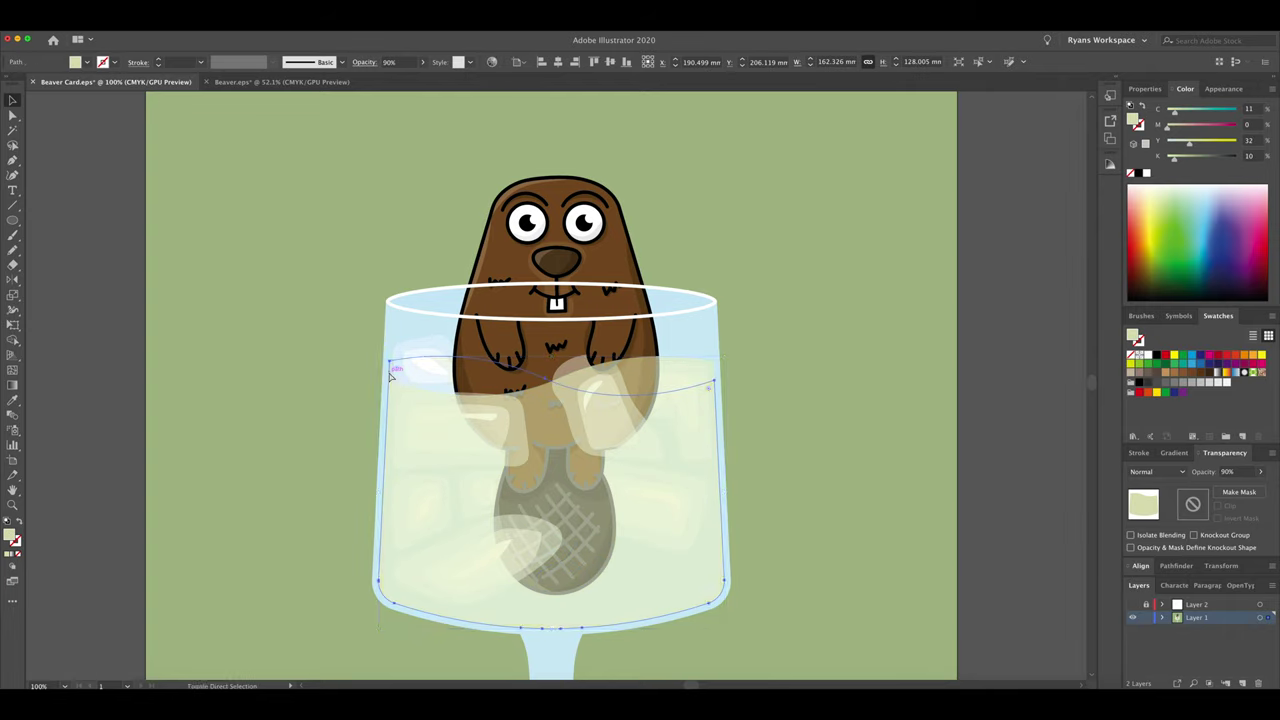
{"action": "left_click", "coordinate": [663, 585]}
{"action": "key", "text": "ctrl+y"}
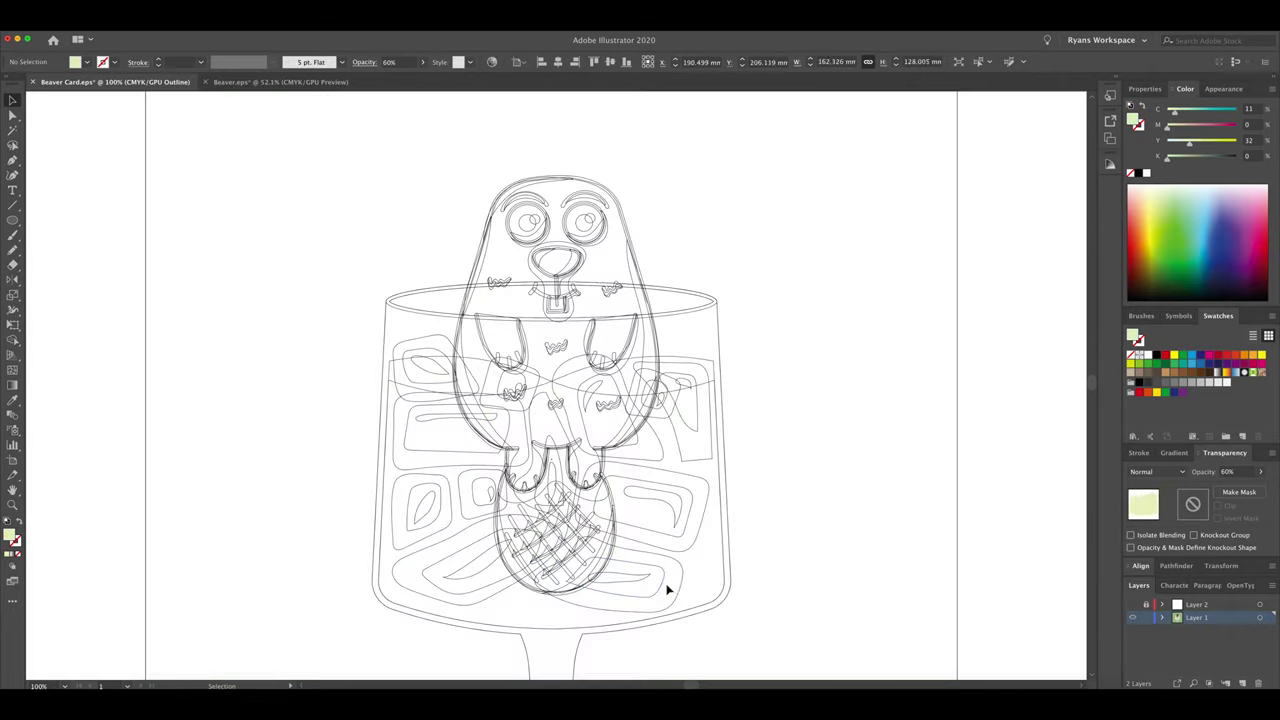
{"action": "key", "text": "ctrl+y"}
{"action": "key", "text": "ctrl+shift+a"}
{"action": "key", "text": "ctrl+y"}
{"action": "key", "text": "v"}
{"action": "left_click", "coordinate": [536, 550]}
{"action": "key", "text": "ctrl+y"}
{"action": "key", "text": "ctrl+shift+a"}
Step: Zoom in on the beaver at the rim and select its arms group and body
{"action": "left_click", "coordinate": [657, 286]}
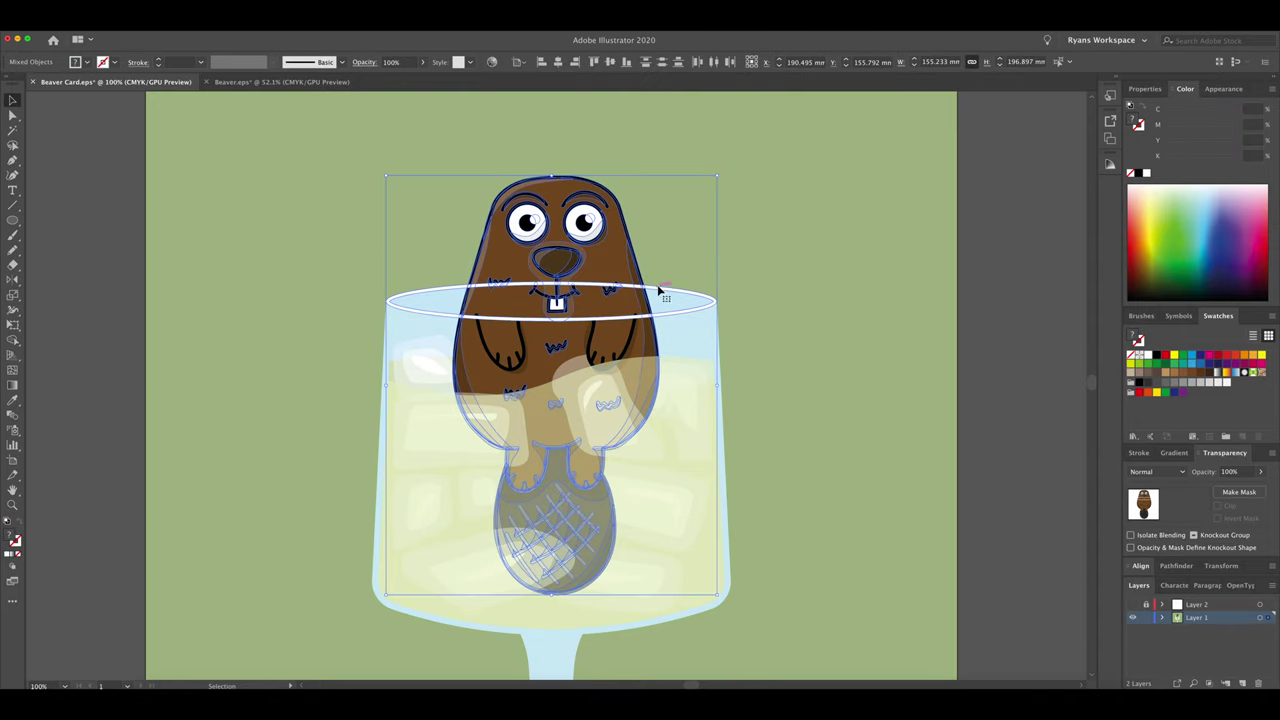
{"action": "key", "text": "ctrl+equal"}
{"action": "key", "text": "ctrl+shift+a"}
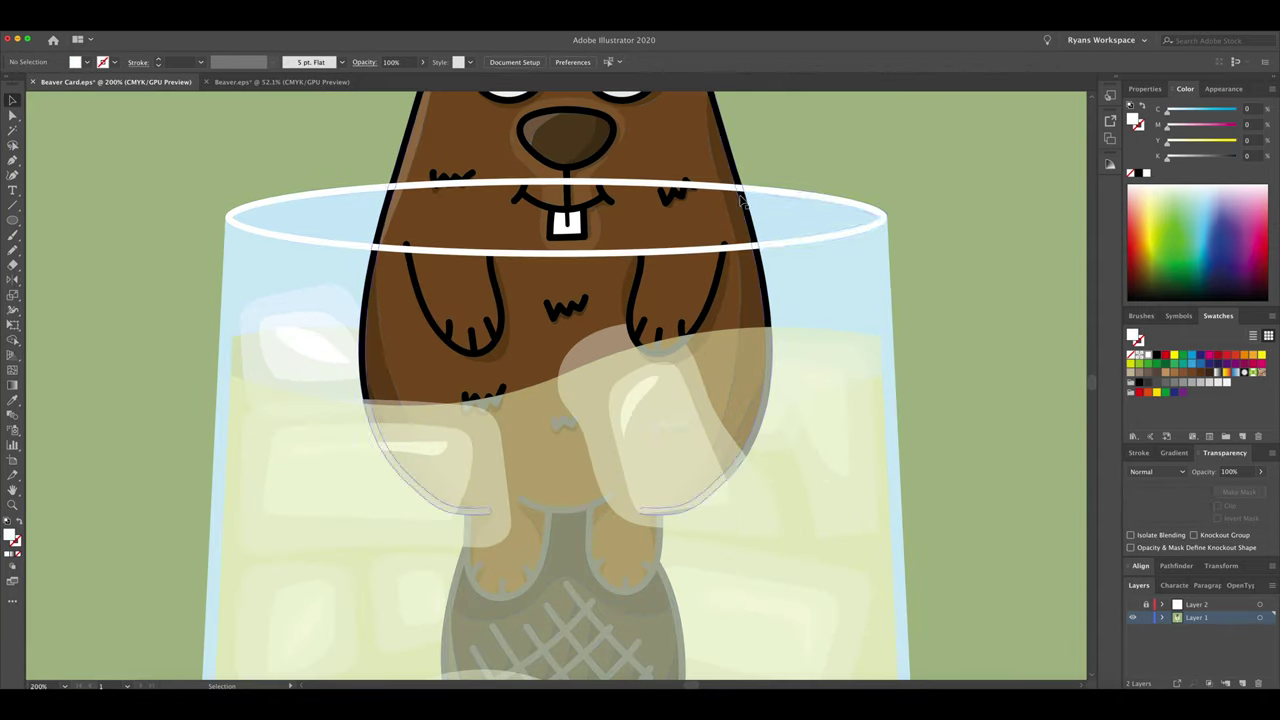
{"action": "double_click", "coordinate": [455, 205]}
{"action": "key", "text": "Escape"}
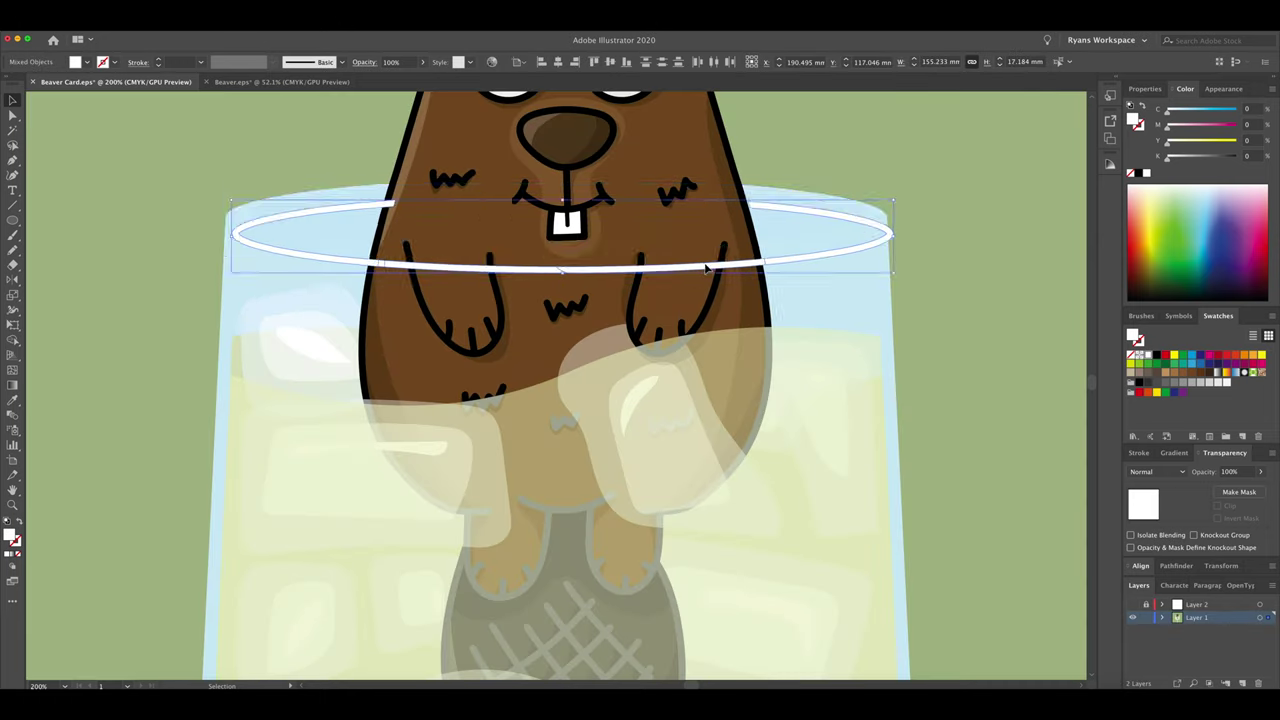
{"action": "left_click", "coordinate": [708, 263]}
{"action": "key", "text": "ctrl+minus"}
{"action": "left_click", "coordinate": [652, 302]}
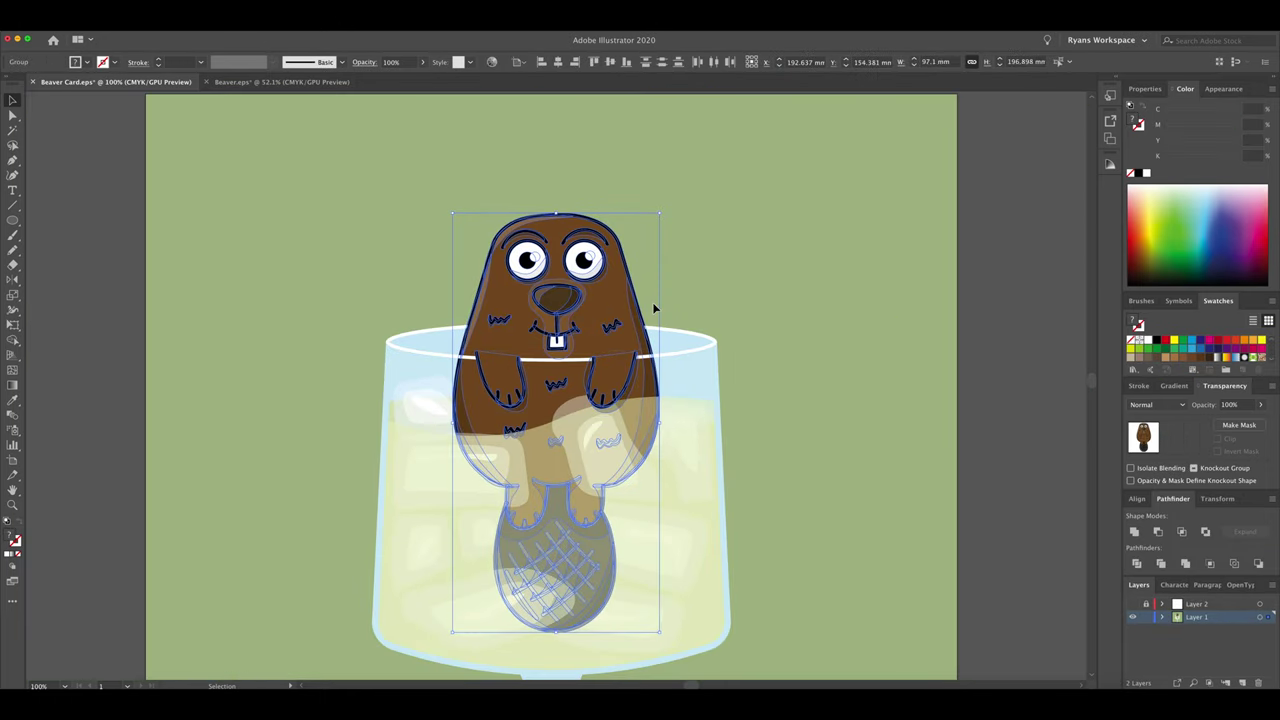
Step: Zoom deep into the rim and select the white band's end overlapping the beaver's outline
{"action": "left_click", "coordinate": [698, 383]}
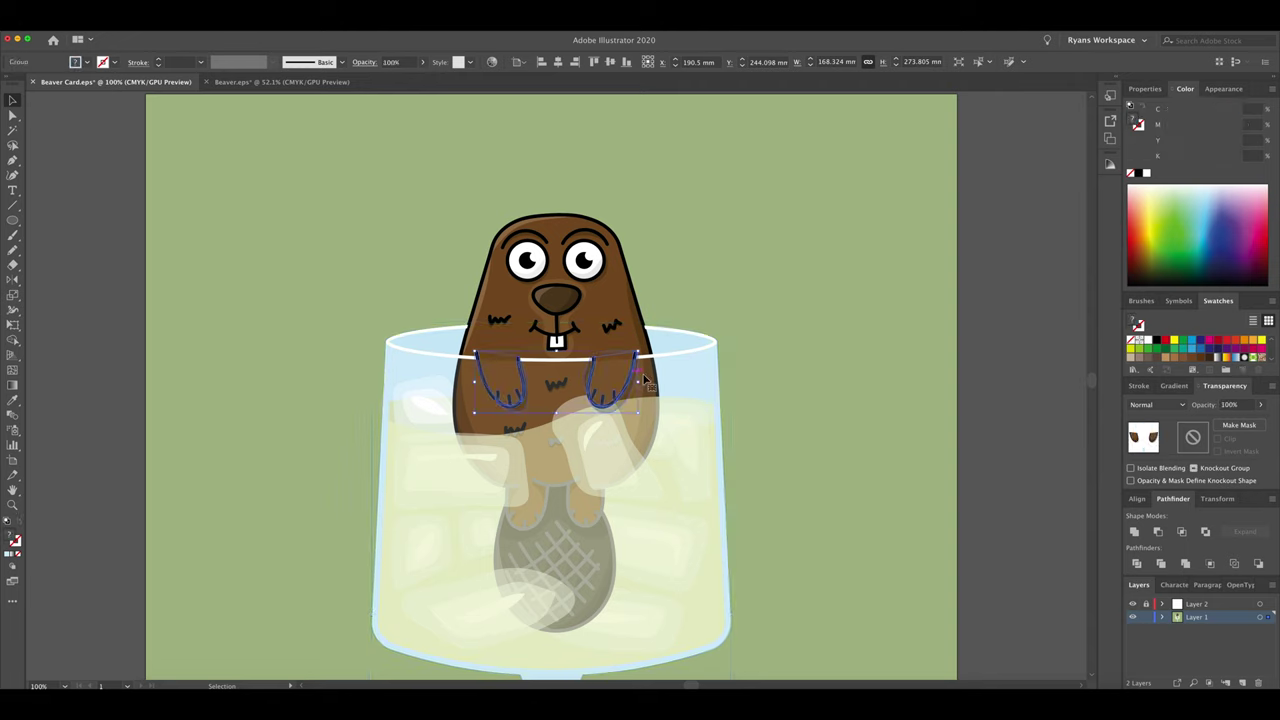
{"action": "scroll", "coordinate": [854, 411], "scroll_direction": "down", "scroll_amount": 2}
{"action": "left_click", "coordinate": [700, 275]}
{"action": "key", "text": "z"}
{"action": "left_click_drag", "start_coordinate": [738, 325], "coordinate": [454, 229]}
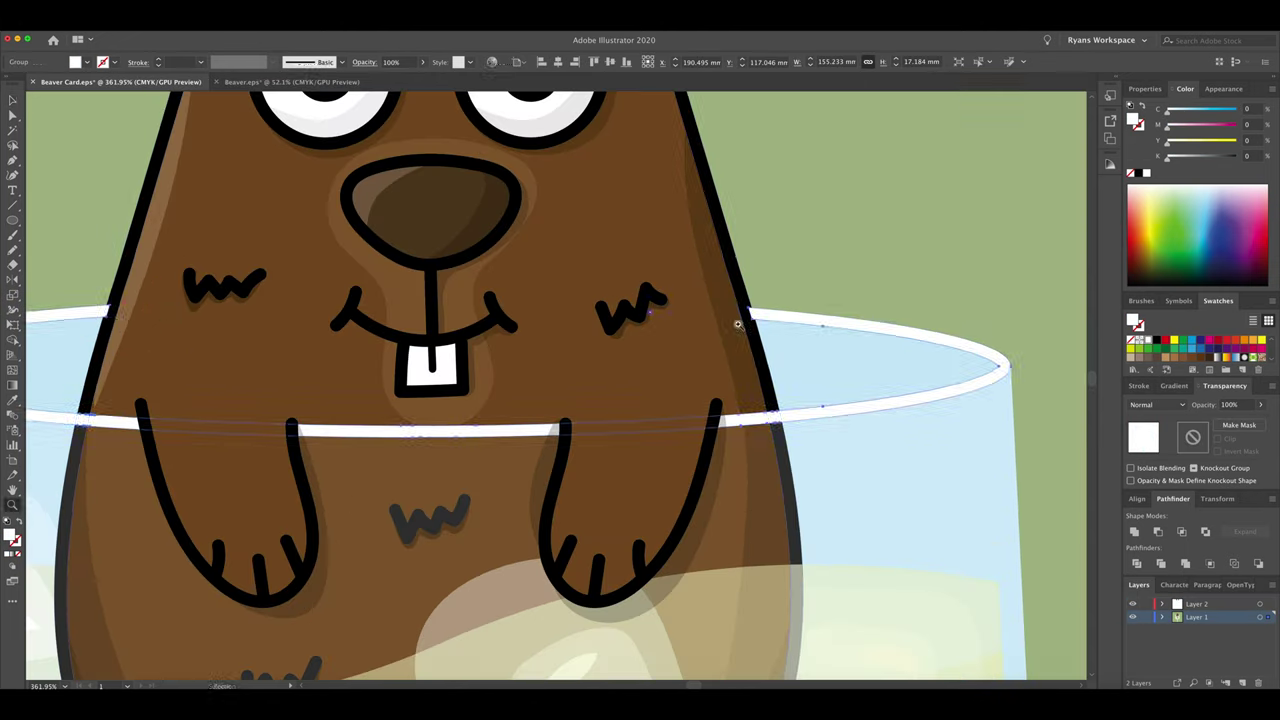
{"action": "scroll", "coordinate": [843, 423], "scroll_direction": "left", "scroll_amount": 2}
{"action": "key", "text": "a"}
{"action": "key", "text": "z"}
{"action": "left_click_drag", "start_coordinate": [114, 288], "coordinate": [222, 348]}
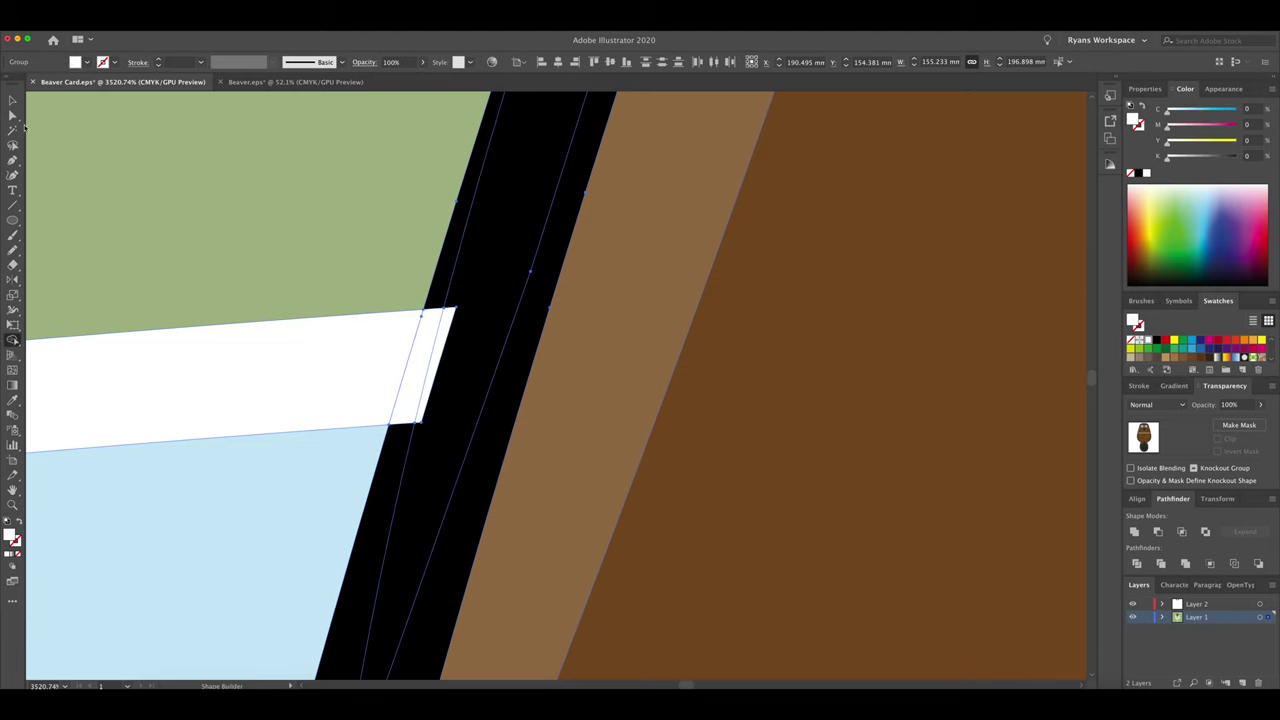
{"action": "scroll", "coordinate": [560, 380], "scroll_direction": "right", "scroll_amount": 10}
{"action": "key", "text": "a"}
{"action": "left_click", "coordinate": [777, 309]}
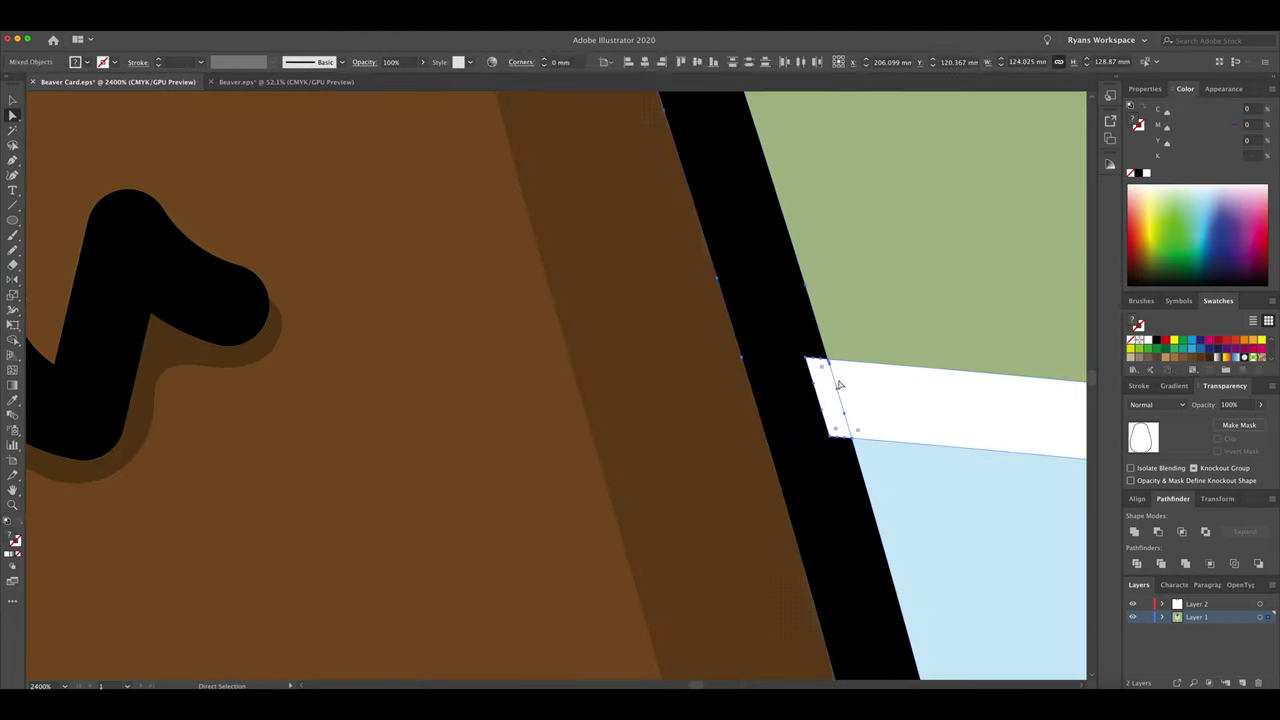
Step: On Layer 2, pen a white reflection strip down the glass's left side
{"action": "key", "text": "ctrl+shift+a"}
{"action": "key", "text": "ctrl+0"}
{"action": "key", "text": "ctrl+1"}
{"action": "left_click", "coordinate": [1196, 604]}
{"action": "left_click", "coordinate": [12, 160]}
{"action": "left_click", "coordinate": [419, 228]}
{"action": "left_click", "coordinate": [428, 623]}
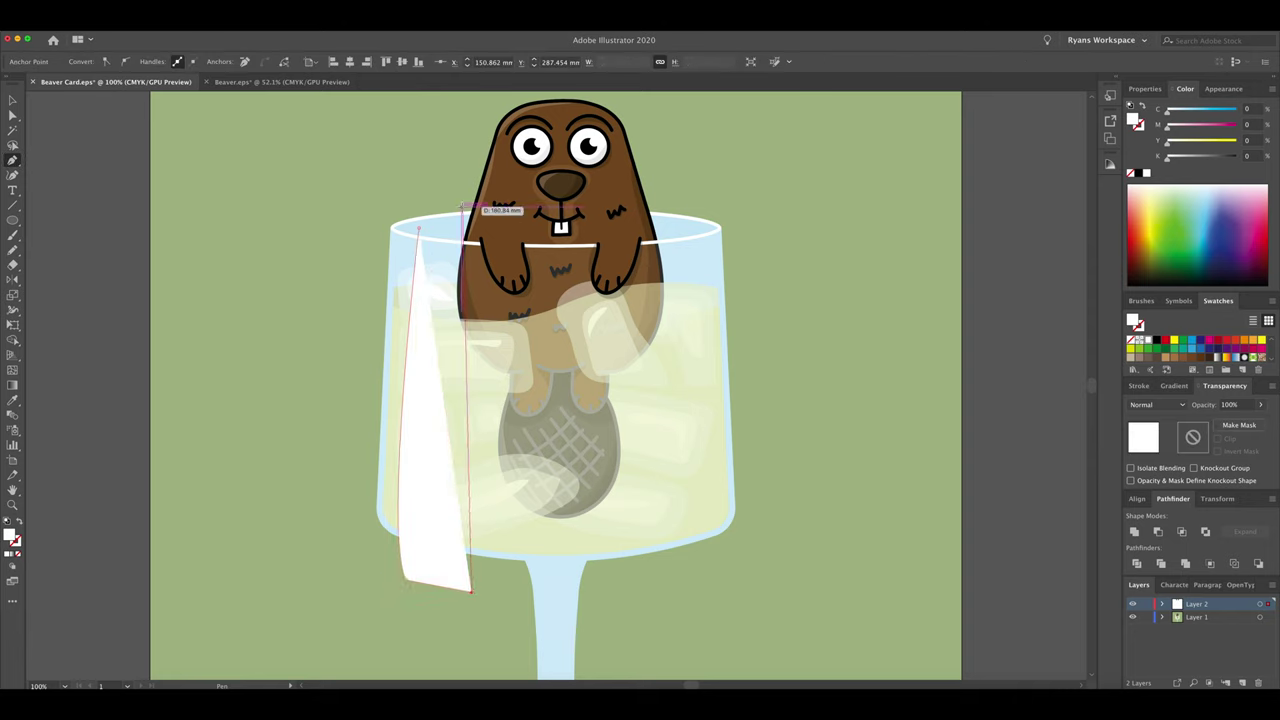
Step: Move and narrow the left reflection strip, blending it as Screen at lower opacity
{"action": "key", "text": "v"}
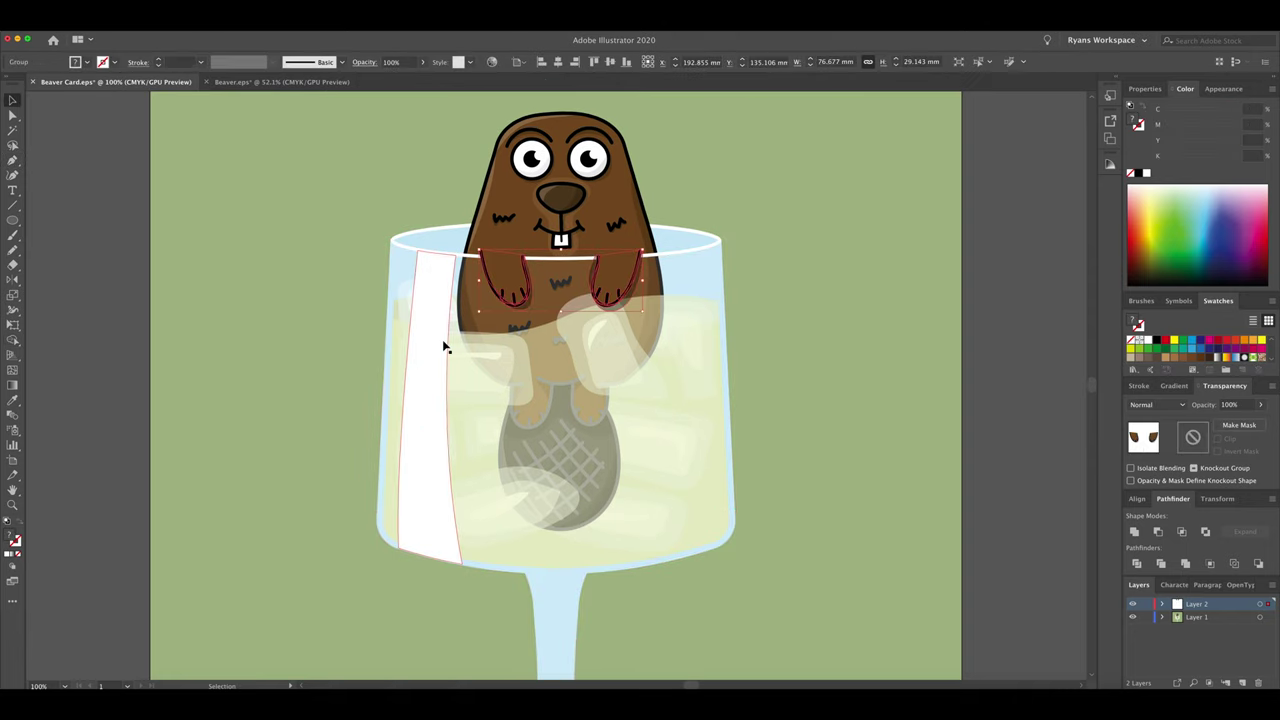
{"action": "left_click", "coordinate": [430, 268]}
{"action": "left_click_drag", "start_coordinate": [430, 268], "coordinate": [416, 258]}
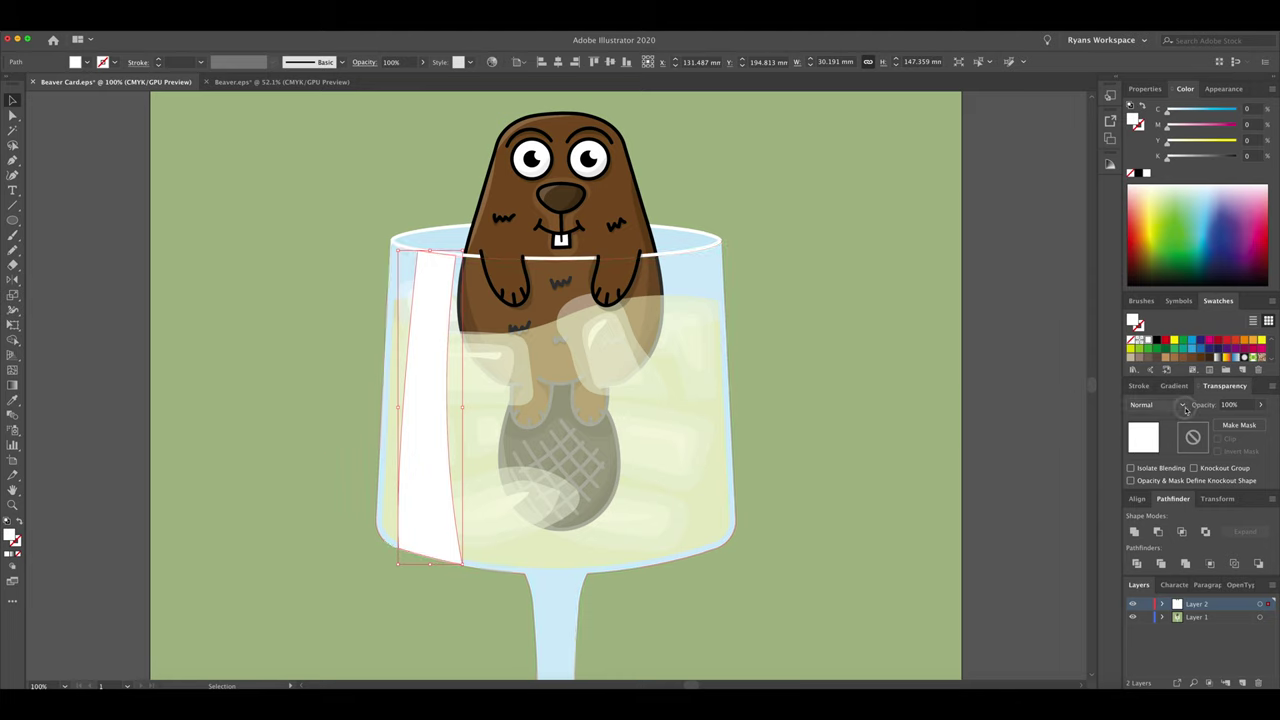
{"action": "type", "text": "50"}
{"action": "left_click", "coordinate": [1157, 404]}
{"action": "key", "text": "Escape"}
{"action": "key", "text": "ctrl+shift+a"}
{"action": "key", "text": "shift+m"}
{"action": "key", "text": "v"}
{"action": "left_click", "coordinate": [415, 349]}
{"action": "left_click_drag", "start_coordinate": [460, 400], "coordinate": [432, 400]}
{"action": "left_click", "coordinate": [1196, 404]}
Step: Pen a shading strip along the glass's right edge
{"action": "key", "text": "ctrl+shift+a"}
{"action": "left_click", "coordinate": [13, 220]}
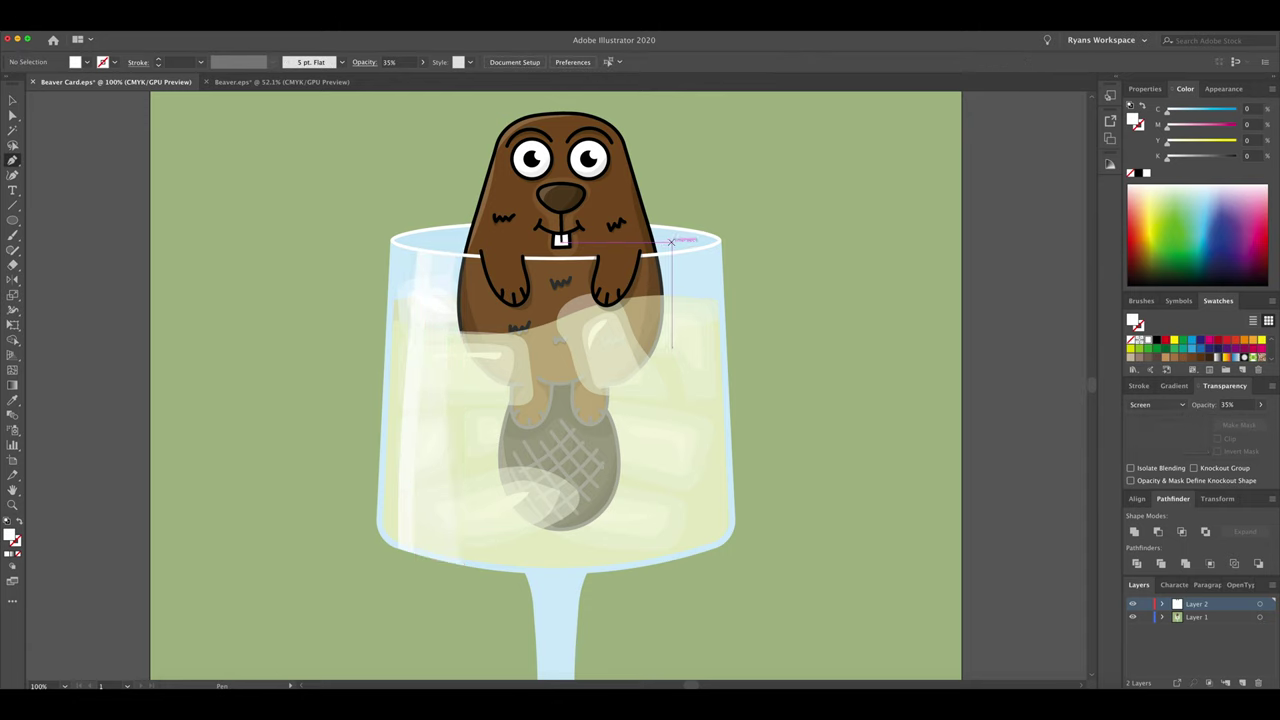
{"action": "left_click", "coordinate": [672, 241]}
{"action": "scroll", "coordinate": [686, 600], "scroll_direction": "down", "scroll_amount": 3}
{"action": "left_click", "coordinate": [514, 620]}
{"action": "scroll", "coordinate": [514, 620], "scroll_direction": "up", "scroll_amount": 3}
{"action": "left_click_drag", "start_coordinate": [694, 622], "coordinate": [645, 138]}
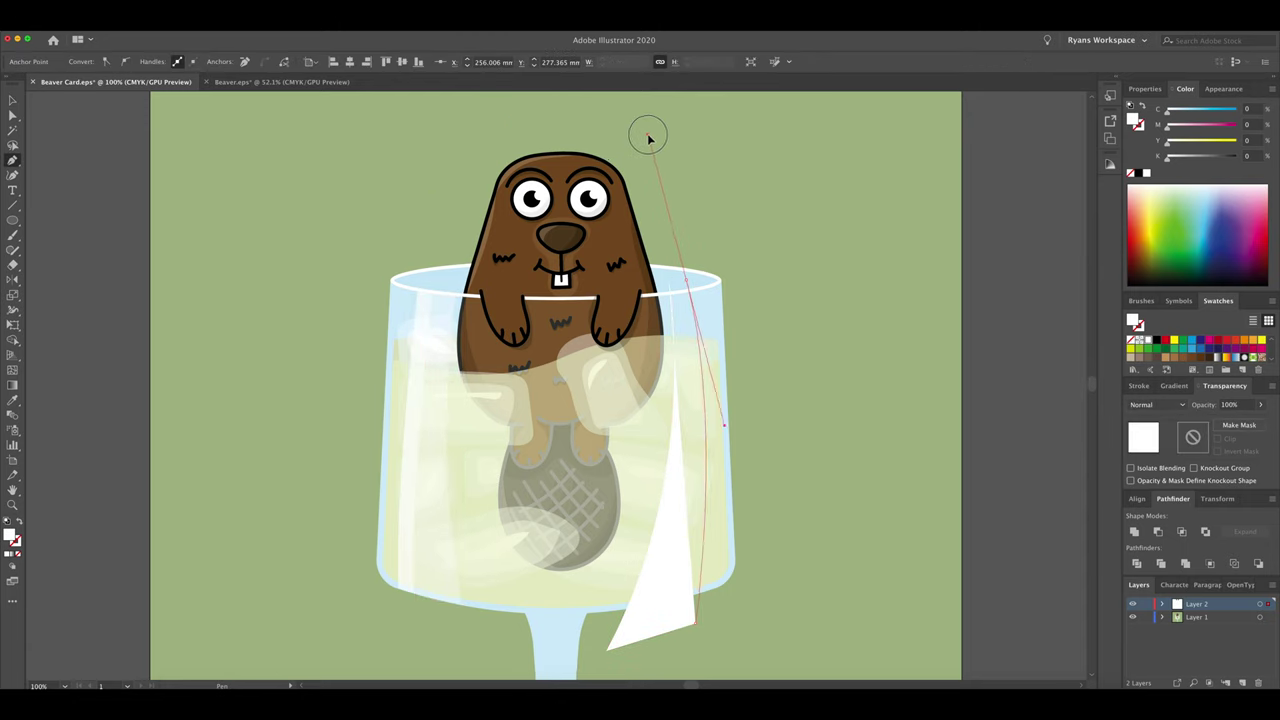
Step: Give the right-edge strip a K 50 grey fill, Multiply blending and 10% opacity
{"action": "key", "text": "v"}
{"action": "left_click", "coordinate": [1196, 404]}
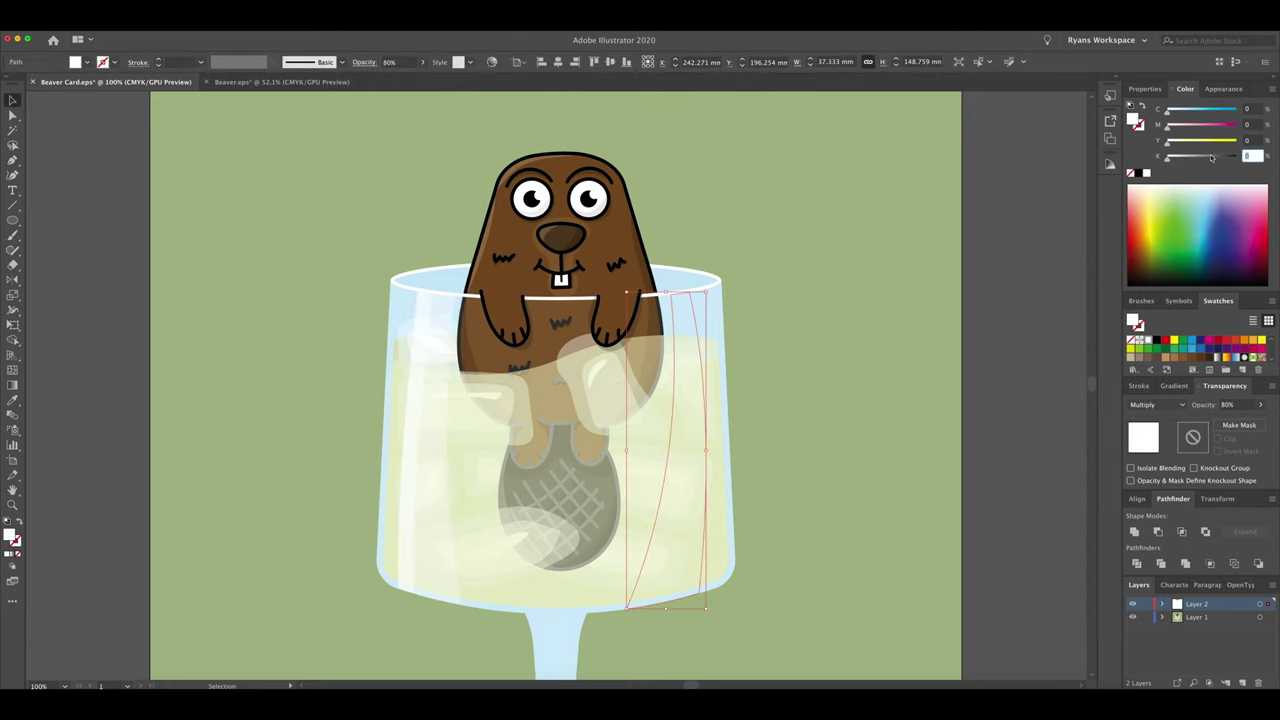
{"action": "left_click_drag", "start_coordinate": [1236, 157], "coordinate": [1202, 157]}
{"action": "left_click", "coordinate": [1237, 404]}
{"action": "type", "text": "10"}
{"action": "key", "text": "Return"}
{"action": "type", "text": "5"}
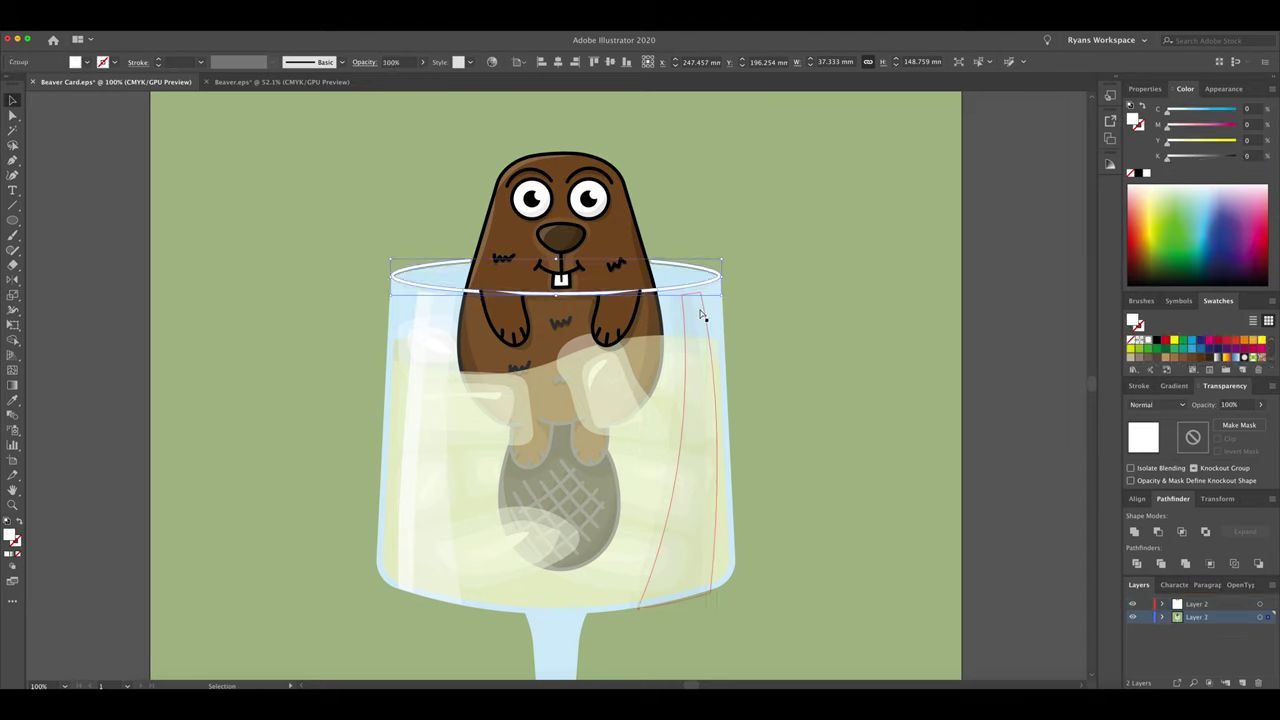
{"action": "left_click_drag", "start_coordinate": [694, 574], "coordinate": [692, 574]}
Step: Begin a new pen path with a curved point at the glass's bottom
{"action": "key", "text": "p"}
{"action": "key", "text": "ctrl+shift+a"}
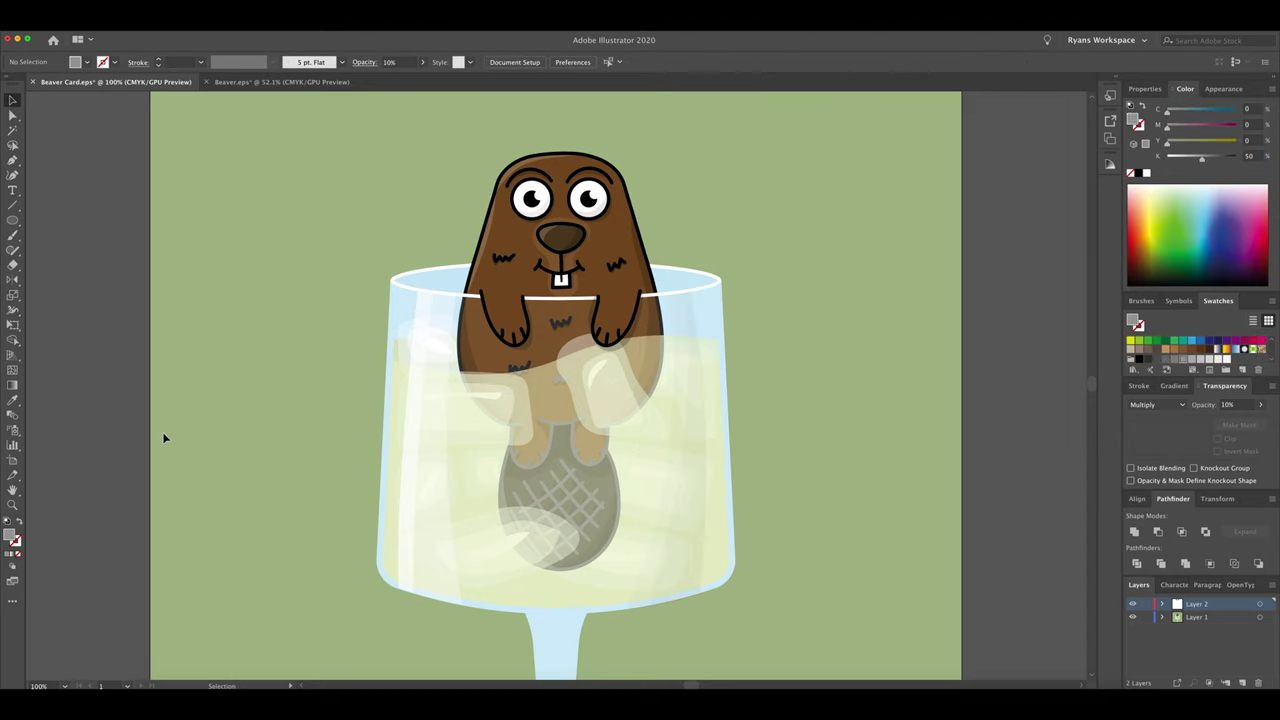
{"action": "scroll", "coordinate": [530, 565], "scroll_direction": "down", "scroll_amount": 3}
{"action": "left_click_drag", "start_coordinate": [530, 565], "coordinate": [587, 563]}
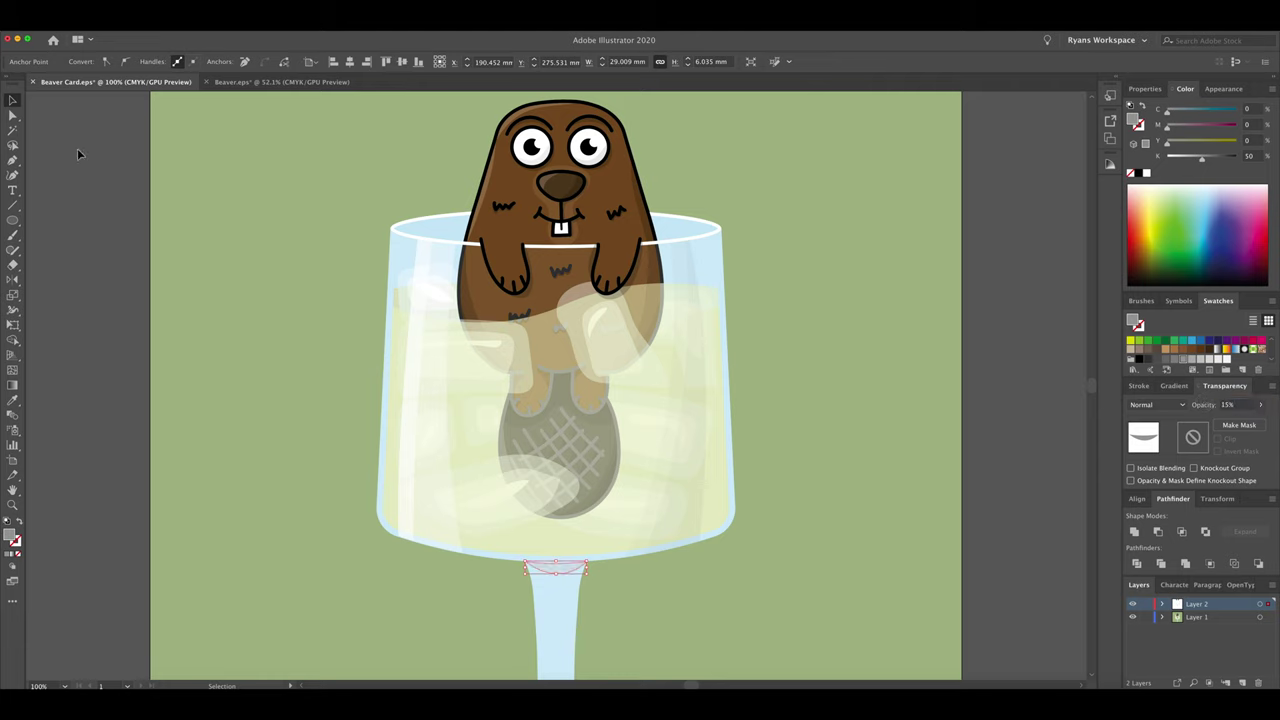
Step: Split off the region at the top of the stem with Shape Builder
{"action": "left_click", "coordinate": [12, 101]}
{"action": "left_click", "coordinate": [154, 209]}
{"action": "left_click", "coordinate": [571, 591]}
{"action": "key", "text": "shift+m"}
{"action": "left_click", "coordinate": [578, 610]}
{"action": "key", "text": "v"}
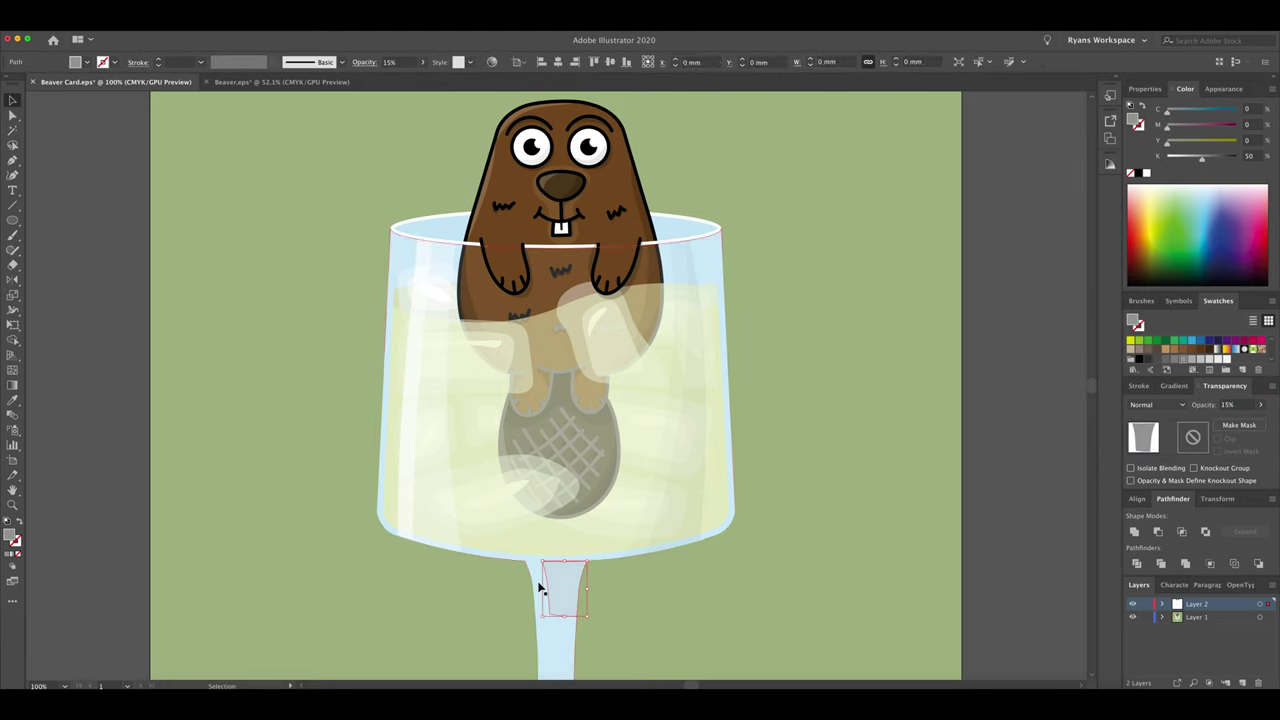
Step: Pen a shadow shape along the stem's edge, undoing a stray extra point
{"action": "key", "text": "p"}
{"action": "left_click", "coordinate": [500, 556]}
{"action": "left_click", "coordinate": [540, 590]}
{"action": "left_click", "coordinate": [541, 630]}
{"action": "scroll", "coordinate": [541, 630], "scroll_direction": "down", "scroll_amount": 5}
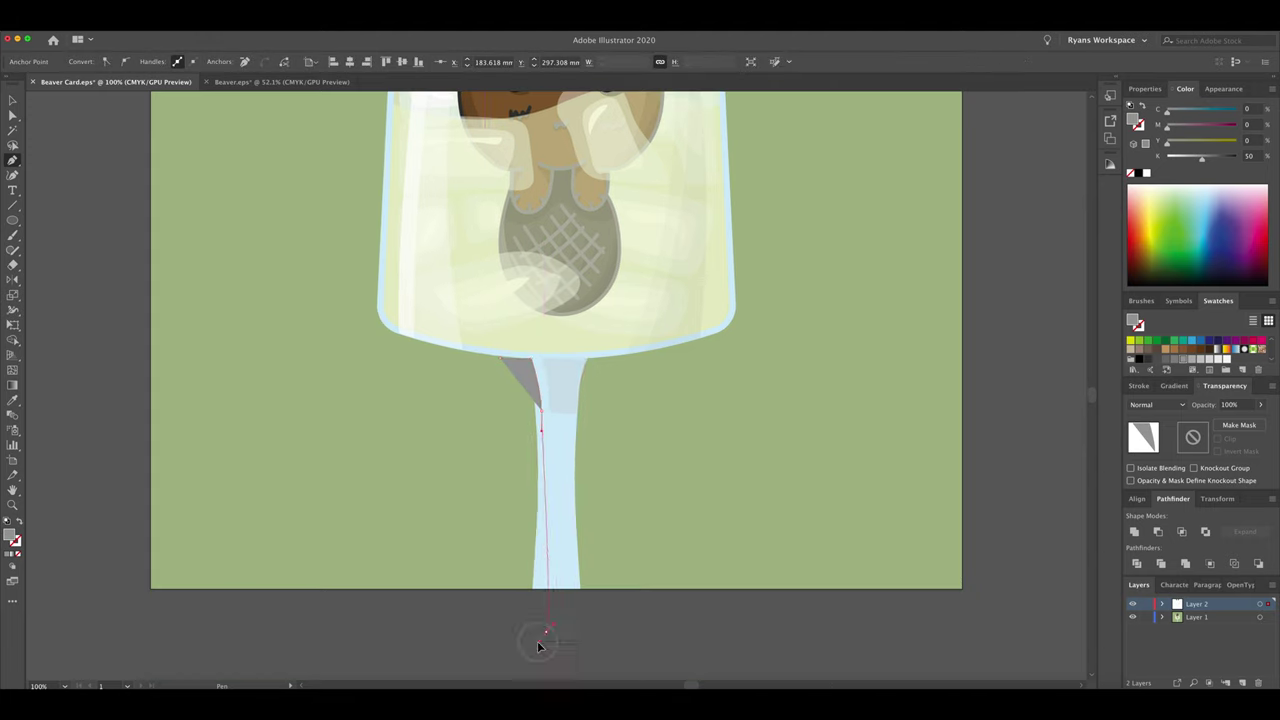
{"action": "left_click", "coordinate": [500, 356]}
{"action": "key", "text": "v"}
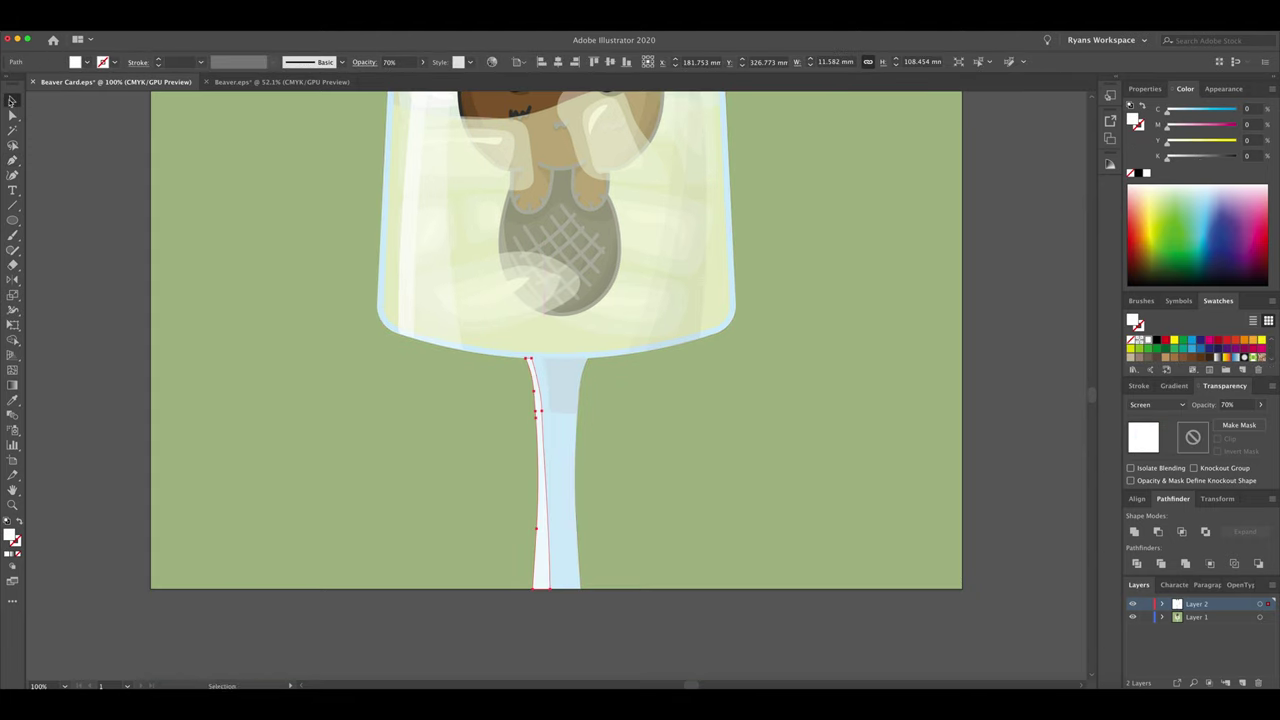
{"action": "key", "text": "p"}
{"action": "left_click", "coordinate": [561, 537]}
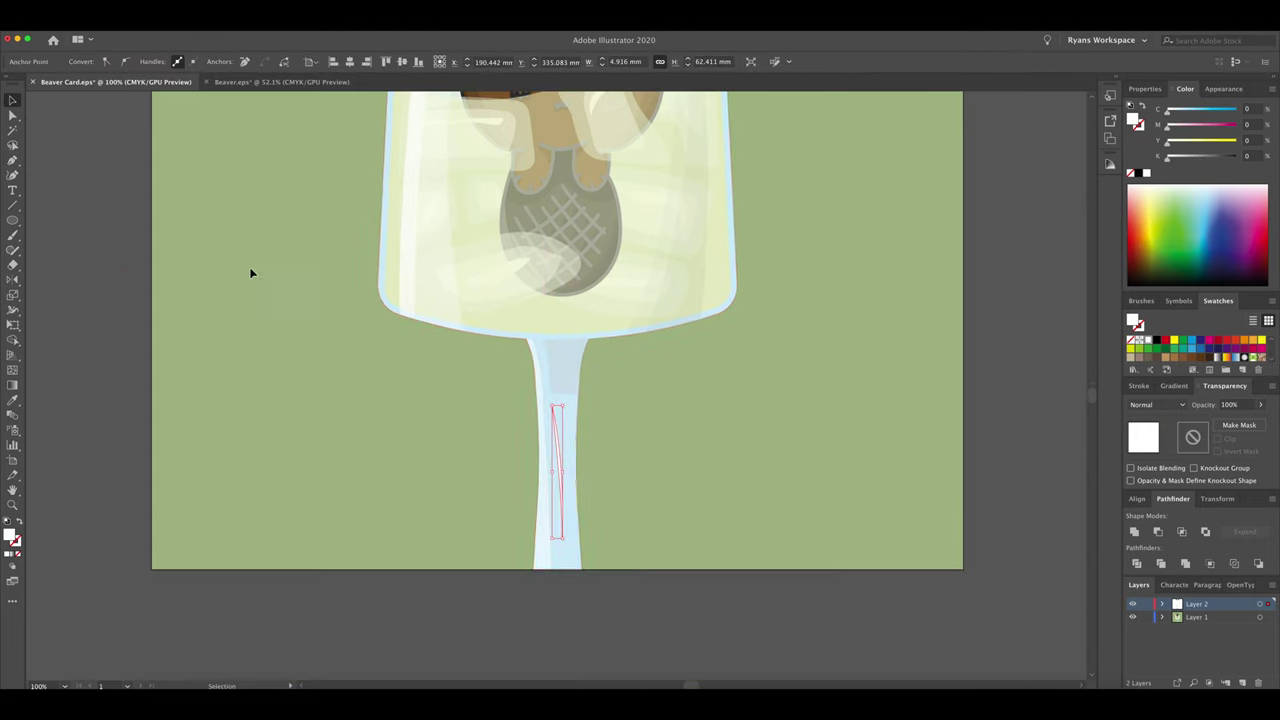
{"action": "key", "text": "ctrl+z"}
{"action": "key", "text": "ctrl+z"}
{"action": "key", "text": "ctrl+z"}
{"action": "key", "text": "ctrl+z"}
{"action": "key", "text": "ctrl+z"}
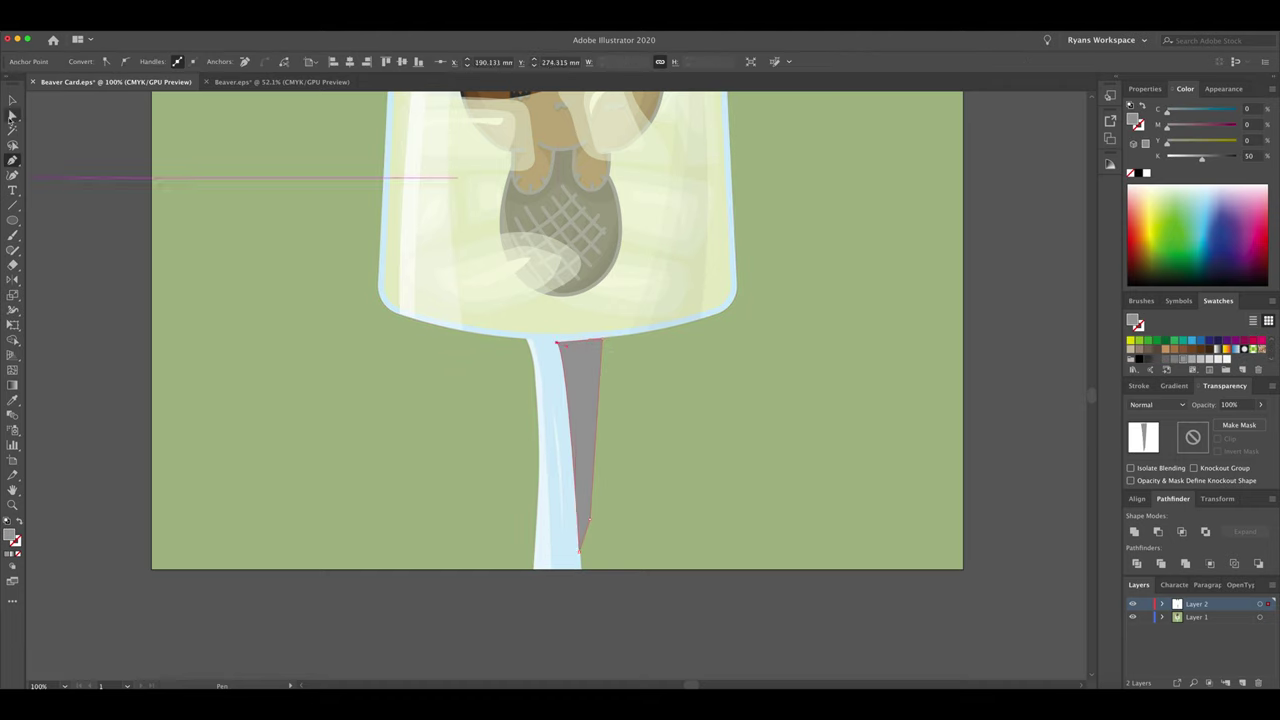
Step: Zoom in on the grey stem shadow and select its top-left anchor
{"action": "left_click", "coordinate": [12, 100]}
{"action": "left_click", "coordinate": [578, 420]}
{"action": "key", "text": "ctrl+plus"}
{"action": "key", "text": "ctrl+plus"}
{"action": "key", "text": "ctrl+plus"}
{"action": "key", "text": "a"}
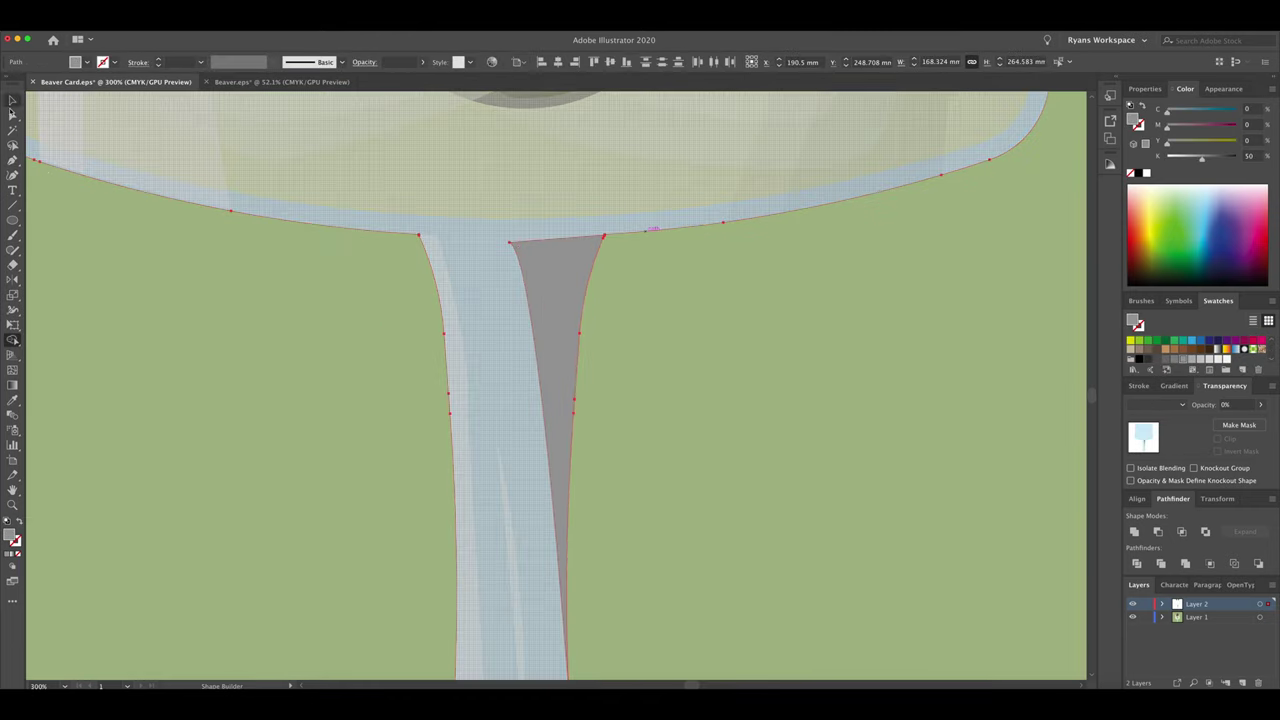
{"action": "left_click", "coordinate": [504, 238]}
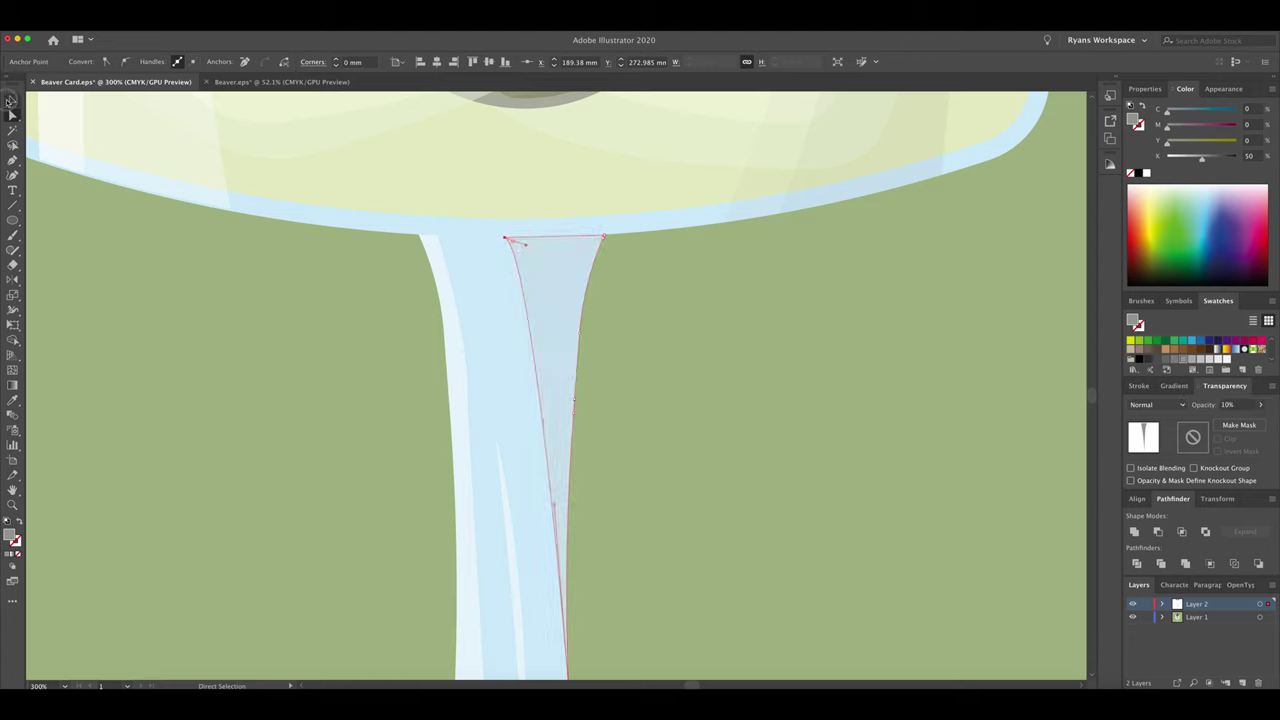
Step: Shift the glass and beaver artwork to the right
{"action": "key", "text": "ctrl+0"}
{"action": "left_click", "coordinate": [445, 272]}
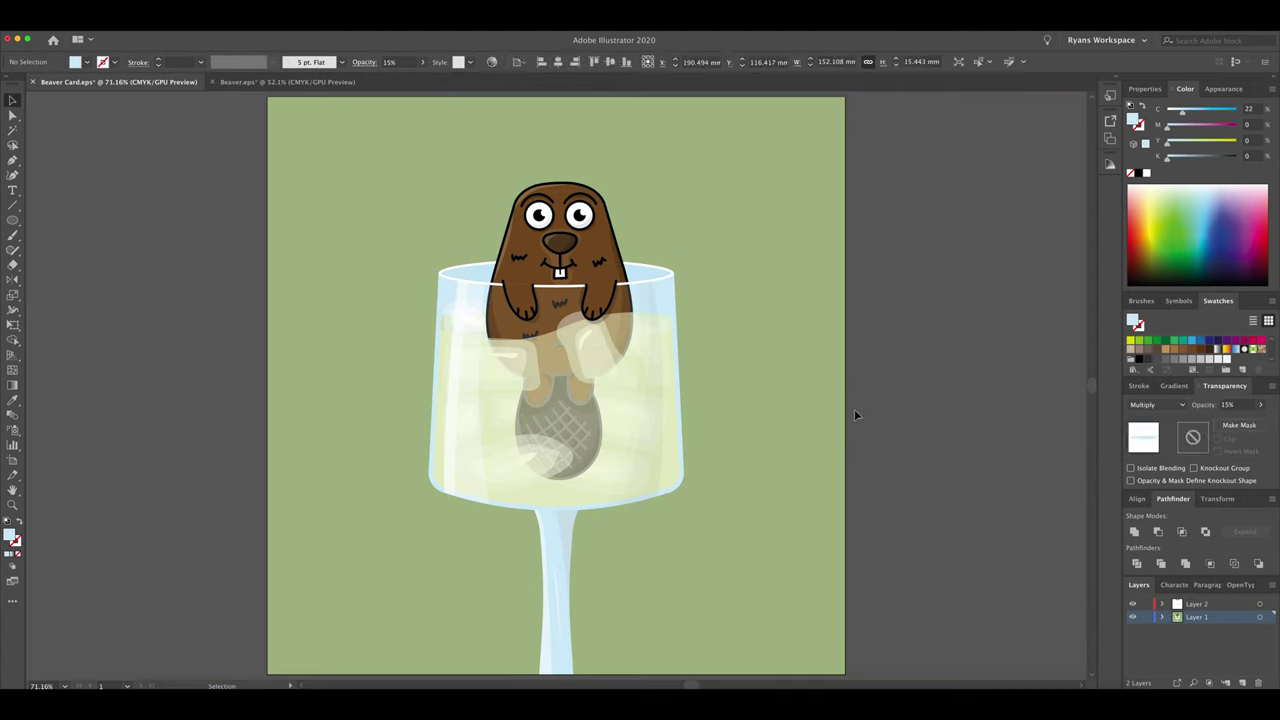
{"action": "left_click_drag", "start_coordinate": [500, 372], "coordinate": [612, 372]}
Step: Recolour the background rectangle to a peach tone with the CMYK sliders
{"action": "left_click", "coordinate": [400, 300]}
{"action": "mouse_move", "coordinate": [1168, 141]}
{"action": "left_mouse_down"}
{"action": "mouse_move", "coordinate": [1212, 146]}
{"action": "mouse_move", "coordinate": [1166, 157]}
{"action": "mouse_move", "coordinate": [1187, 141]}
{"action": "left_mouse_up"}
{"action": "left_click_drag", "start_coordinate": [1166, 125], "coordinate": [1202, 113]}
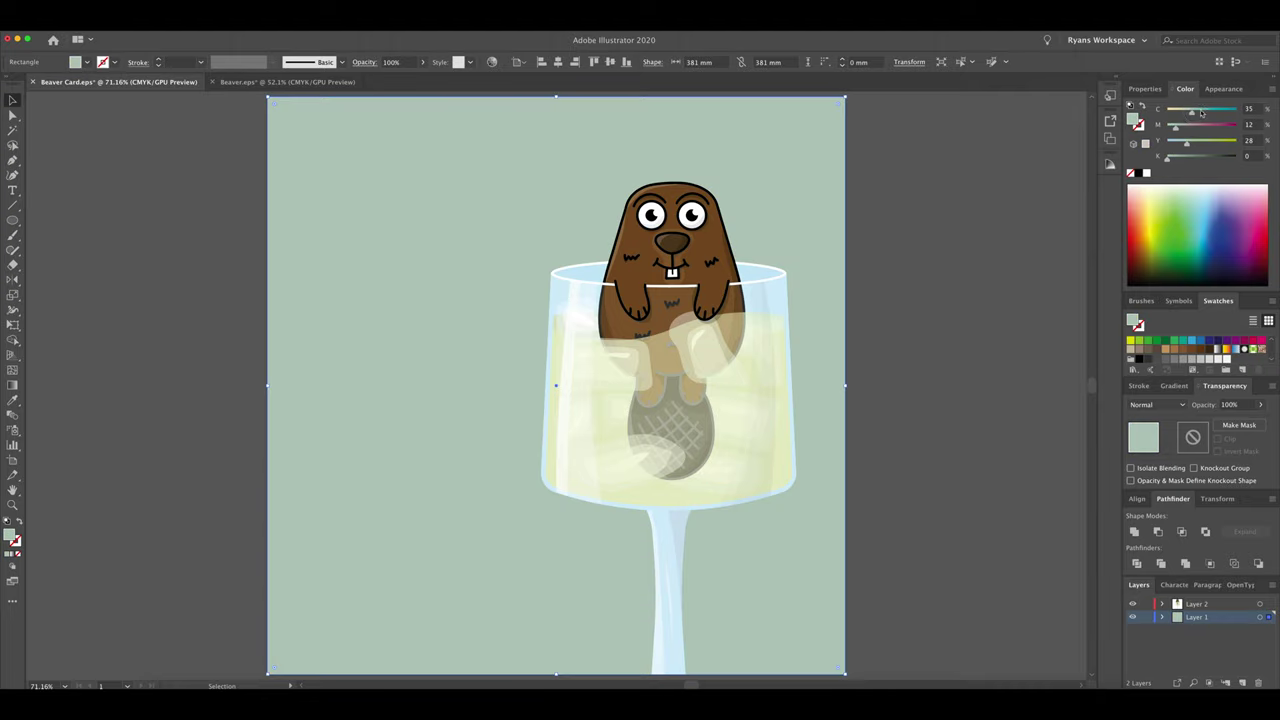
{"action": "left_click_drag", "start_coordinate": [1199, 157], "coordinate": [1188, 157]}
{"action": "left_click_drag", "start_coordinate": [1187, 141], "coordinate": [1166, 141]}
{"action": "left_click_drag", "start_coordinate": [1175, 125], "coordinate": [1183, 127]}
{"action": "mouse_move", "coordinate": [1166, 145]}
{"action": "left_mouse_down"}
{"action": "mouse_move", "coordinate": [1180, 145]}
{"action": "mouse_move", "coordinate": [1166, 156]}
{"action": "mouse_move", "coordinate": [1200, 125]}
{"action": "mouse_move", "coordinate": [1197, 141]}
{"action": "mouse_move", "coordinate": [1189, 126]}
{"action": "left_mouse_up"}
{"action": "left_click_drag", "start_coordinate": [1201, 142], "coordinate": [1195, 142]}
Step: Pen shadow shapes beside the glass and merge the right-side region with Shape Builder
{"action": "left_click", "coordinate": [12, 235]}
{"action": "key", "text": "ctrl+shift+a"}
{"action": "left_click", "coordinate": [540, 471]}
{"action": "left_click", "coordinate": [525, 674]}
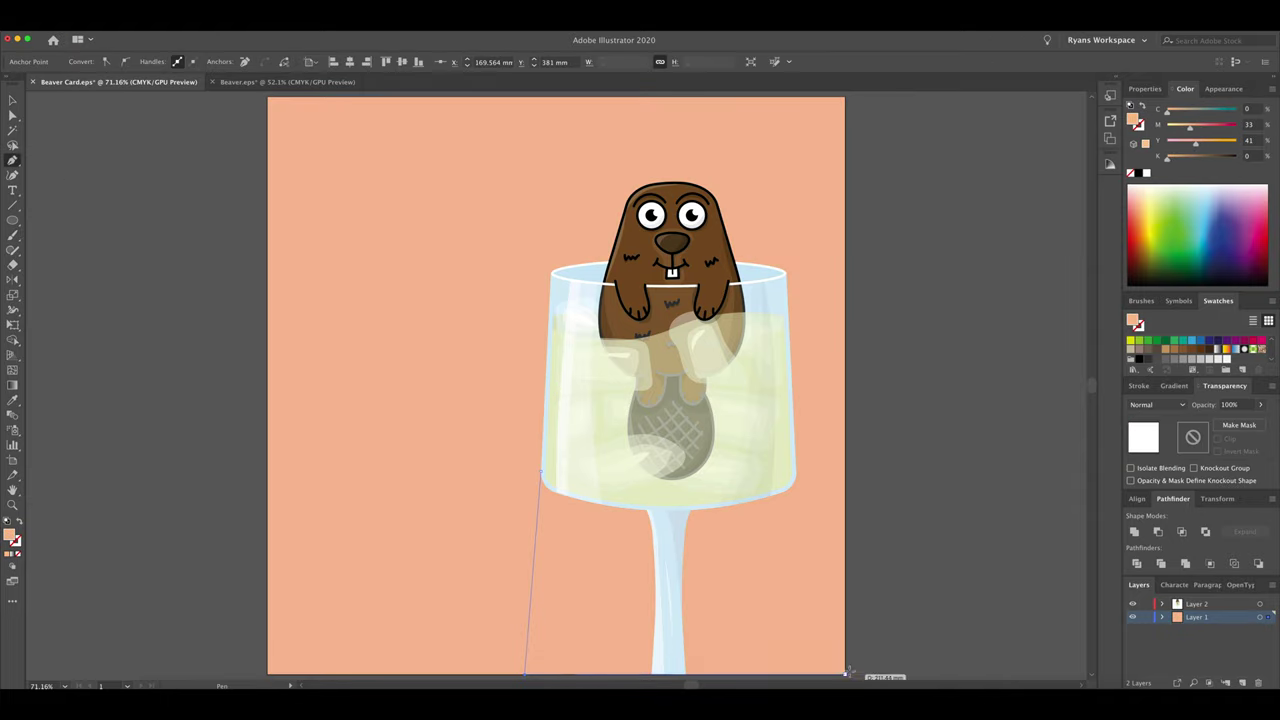
{"action": "left_click", "coordinate": [540, 471]}
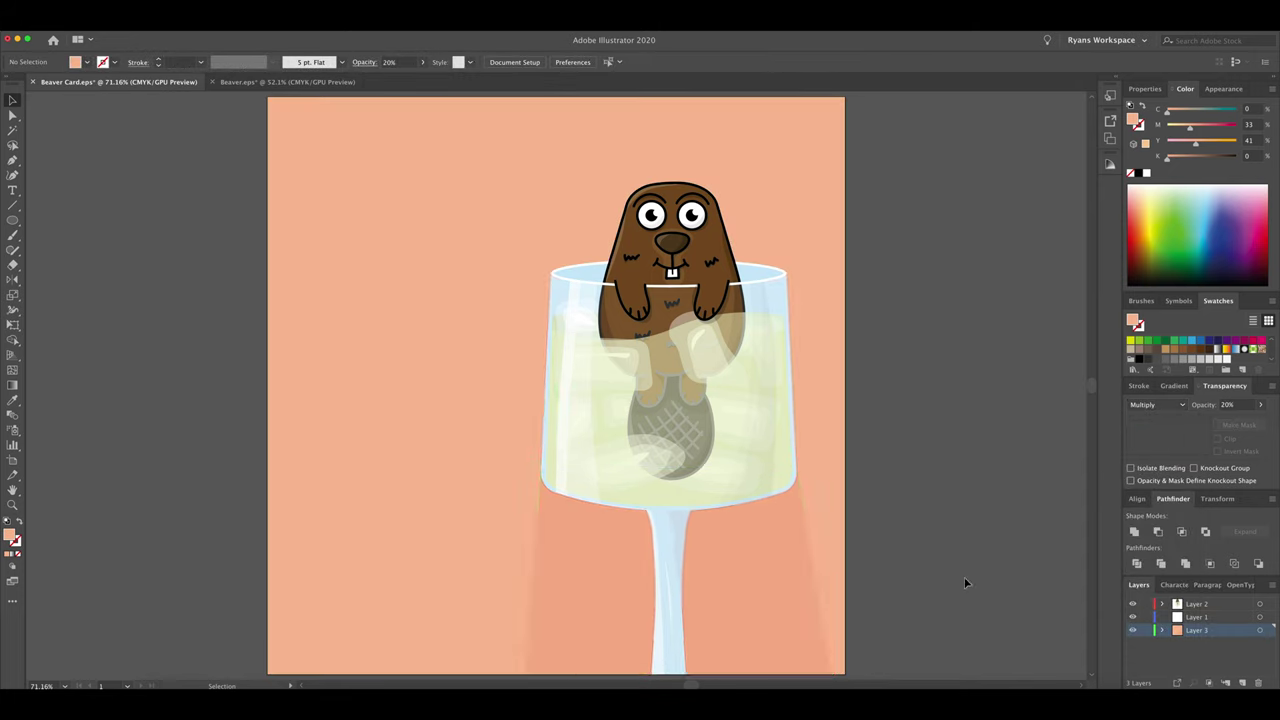
{"action": "left_click", "coordinate": [845, 215]}
{"action": "left_click", "coordinate": [845, 674]}
{"action": "left_click", "coordinate": [680, 674]}
{"action": "left_click", "coordinate": [680, 185]}
{"action": "key", "text": "shift+m"}
{"action": "left_click", "coordinate": [837, 547]}
Step: Curve the shadow's top edge over the beaver's head and reposition its lower-left points
{"action": "key", "text": "a"}
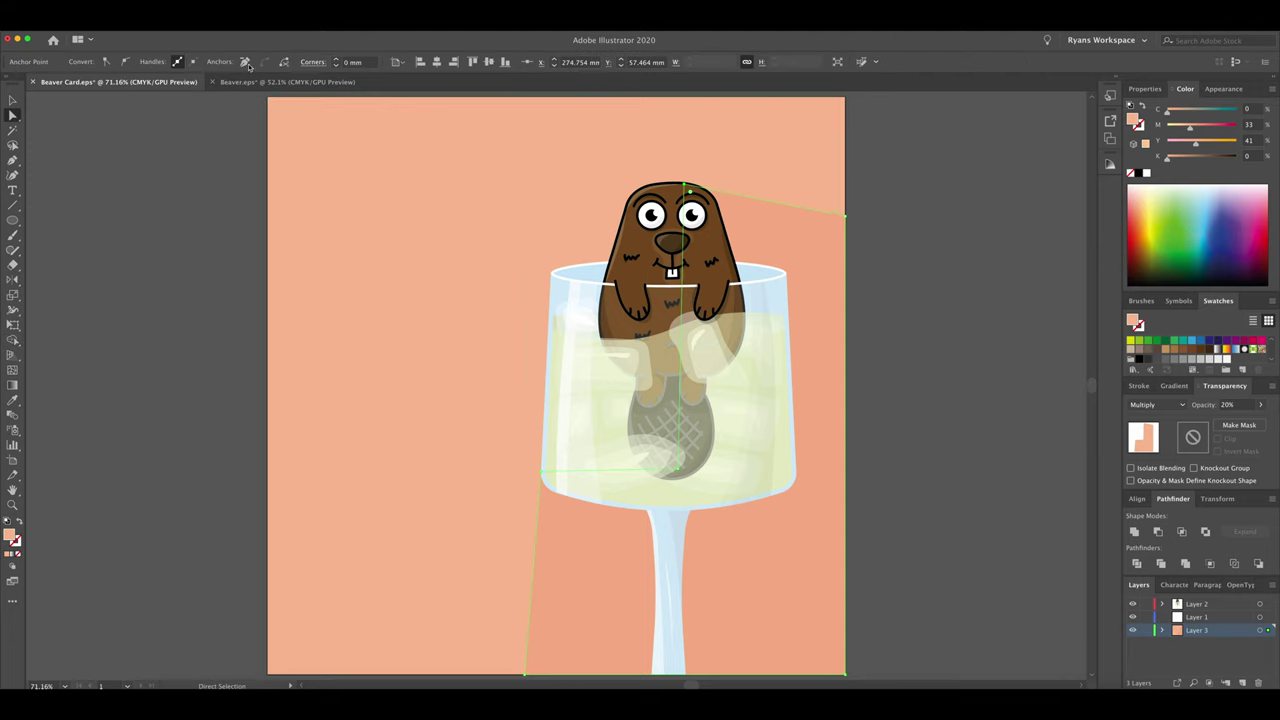
{"action": "left_click_drag", "start_coordinate": [660, 186], "coordinate": [657, 184]}
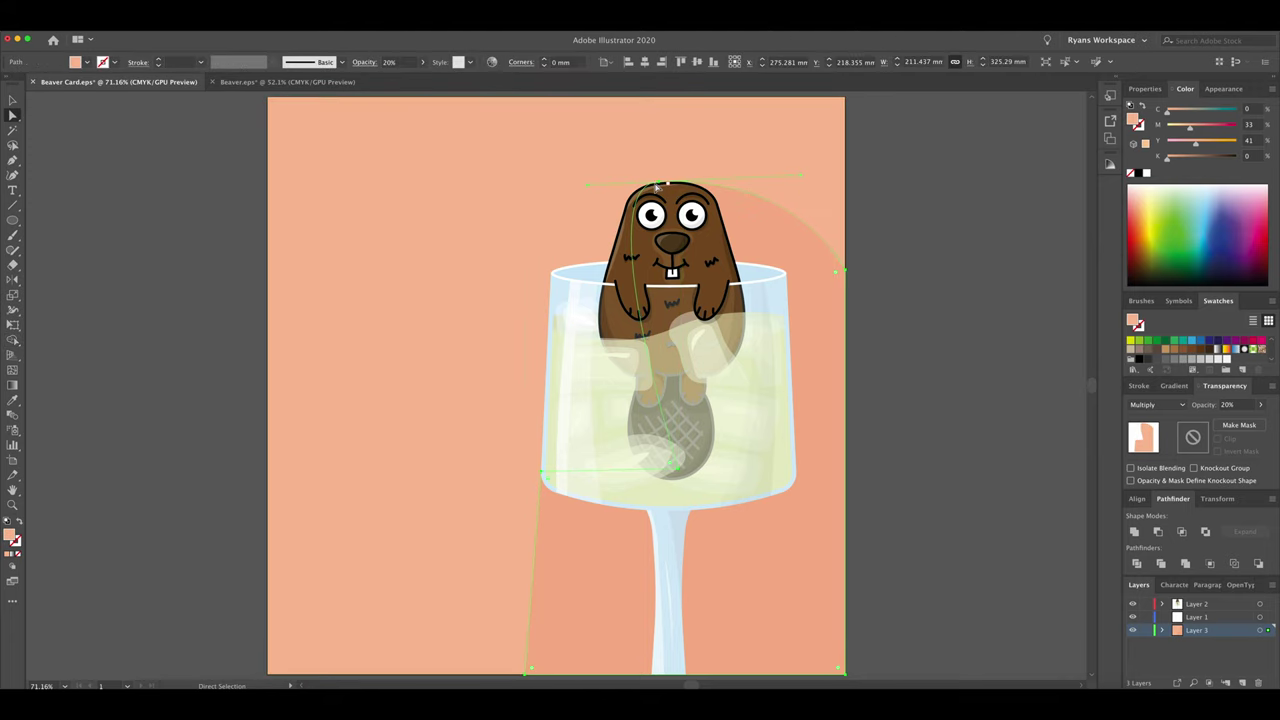
{"action": "left_click_drag", "start_coordinate": [615, 672], "coordinate": [561, 620]}
{"action": "left_click_drag", "start_coordinate": [545, 478], "coordinate": [554, 634]}
Step: Add the white 74.21 pt Poppins SemiBold headline and move it to the card's lower left
{"action": "key", "text": "t"}
{"action": "left_click", "coordinate": [212, 227]}
{"action": "type", "text": "CHILL OUT"}
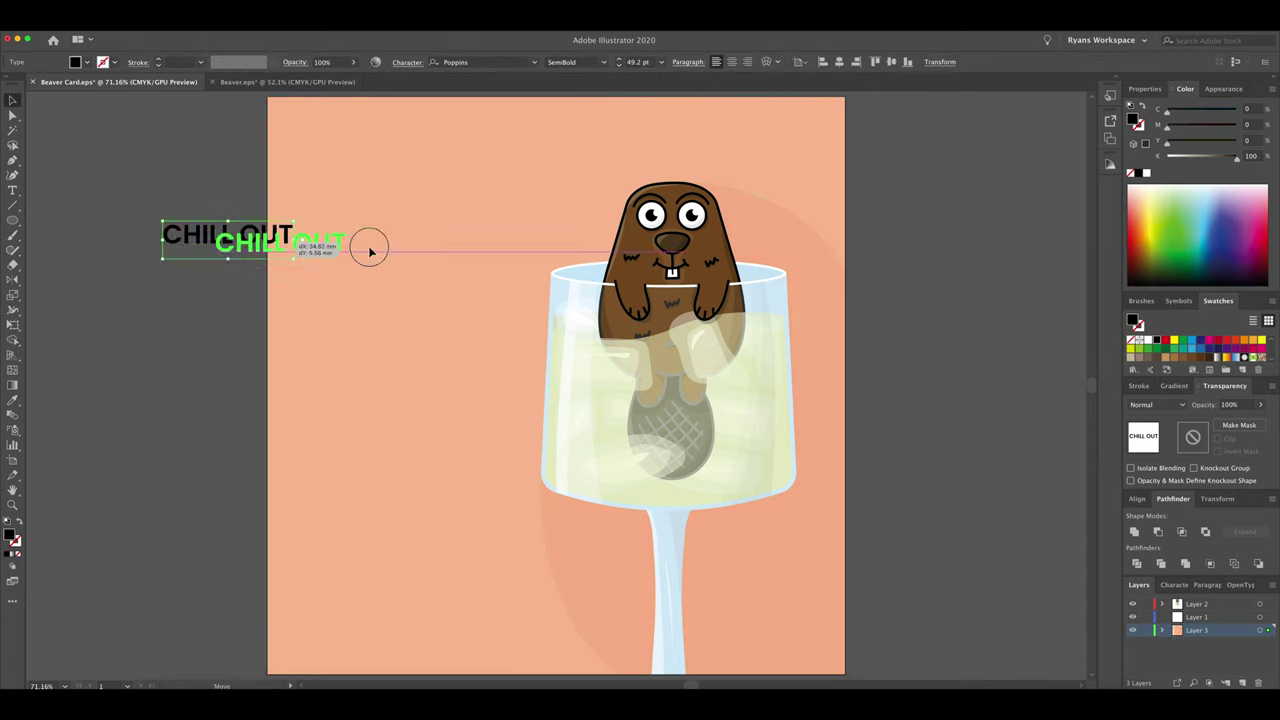
{"action": "left_click_drag", "start_coordinate": [366, 249], "coordinate": [391, 277]}
{"action": "key", "text": "Return"}
{"action": "type", "text": "&"}
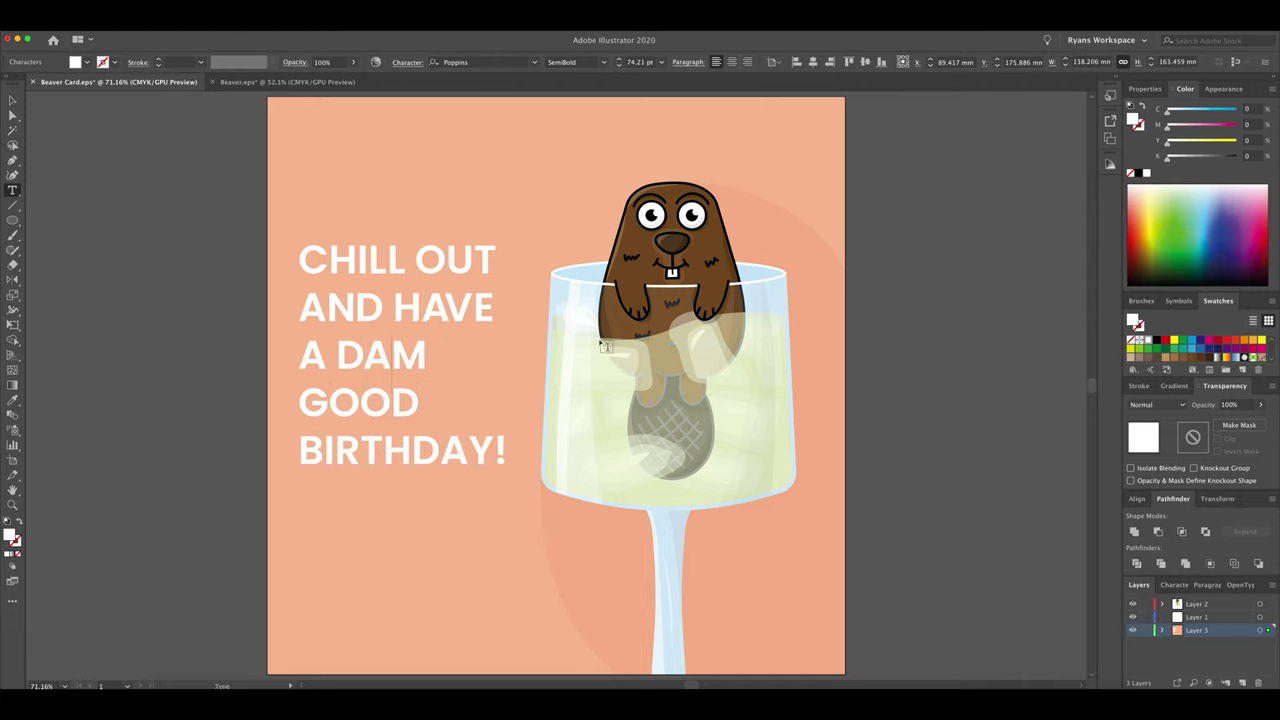
{"action": "key", "text": "Escape"}
{"action": "left_click_drag", "start_coordinate": [491, 286], "coordinate": [509, 443]}
{"action": "left_click", "coordinate": [534, 323]}
{"action": "key", "text": "ctrl+minus"}
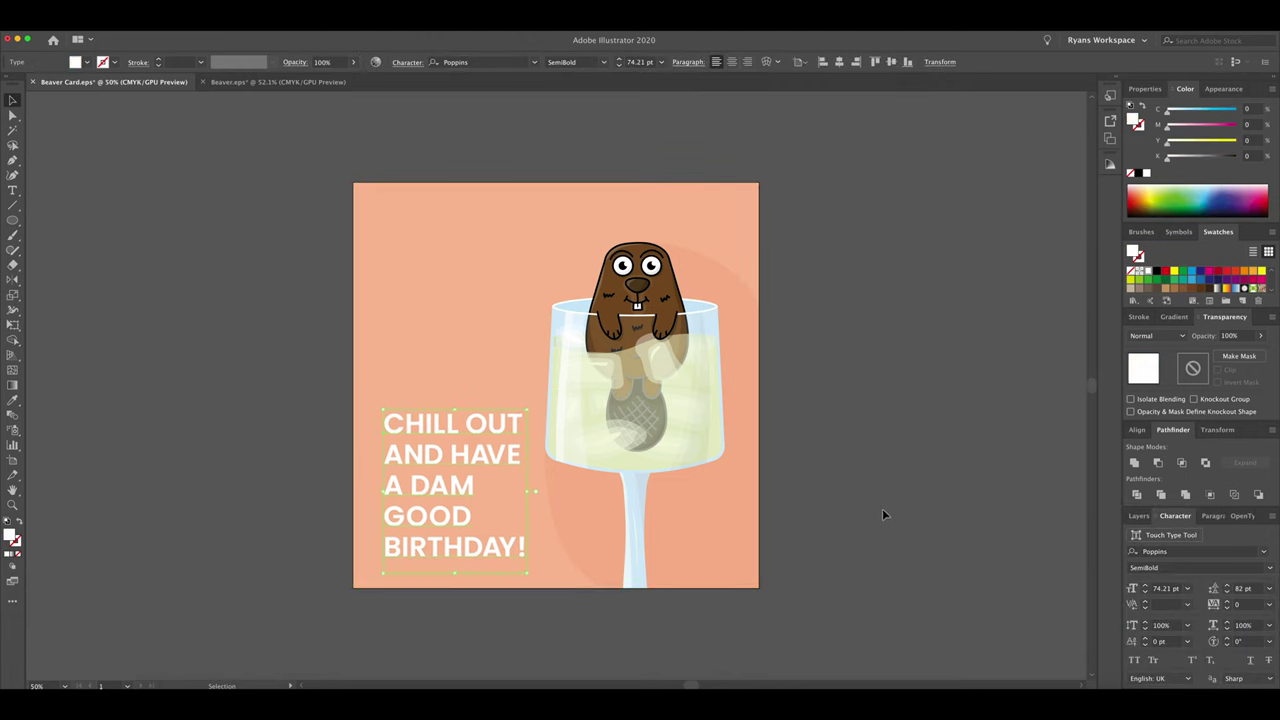
Step: Draw a freehand wavy loop across the card's top and split it off with Shape Builder
{"action": "key", "text": "n"}
{"action": "mouse_move", "coordinate": [262, 378]}
{"action": "left_mouse_down"}
{"action": "mouse_move", "coordinate": [519, 303]}
{"action": "mouse_move", "coordinate": [263, 372]}
{"action": "left_mouse_up"}
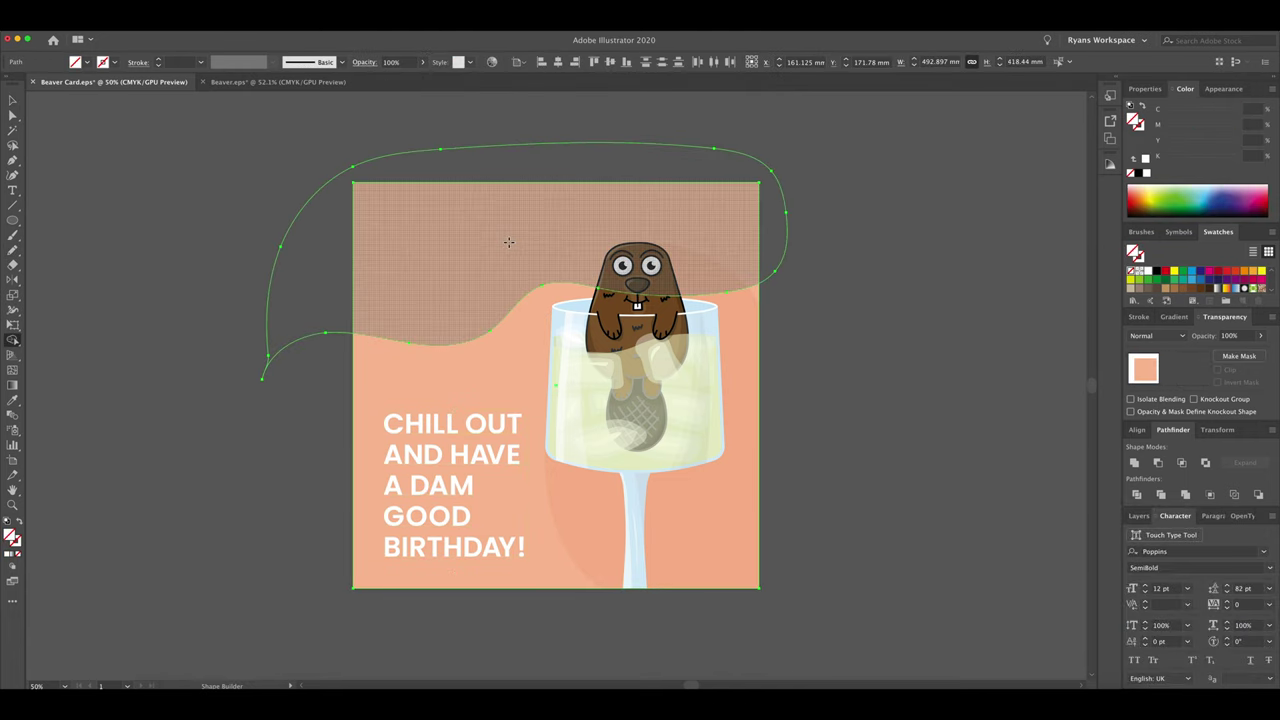
{"action": "key", "text": "ctrl+a"}
{"action": "key", "text": "shift+m"}
{"action": "left_click", "coordinate": [260, 287], "text": "alt"}
{"action": "left_click", "coordinate": [555, 230]}
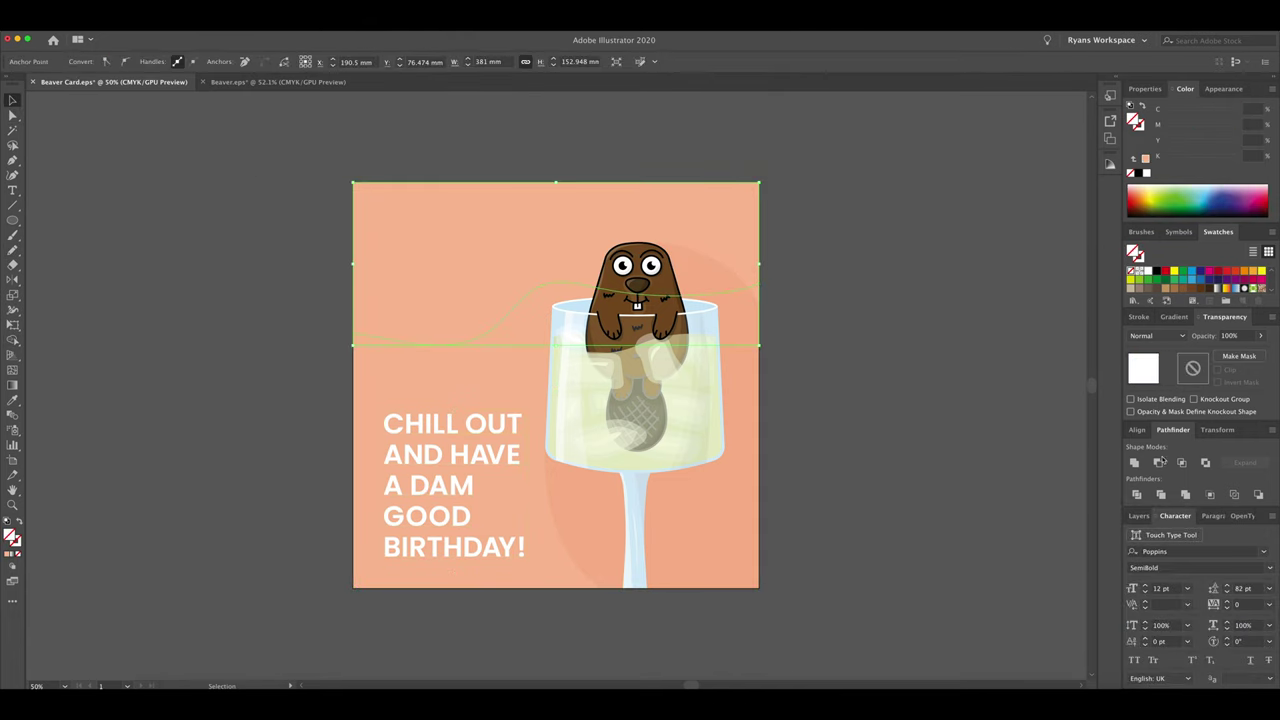
Step: Set the top wave region to 10% opacity
{"action": "left_click", "coordinate": [1157, 392]}
{"action": "left_click", "coordinate": [1150, 500]}
{"action": "type", "text": "10"}
{"action": "key", "text": "Return"}
{"action": "left_click", "coordinate": [131, 186]}
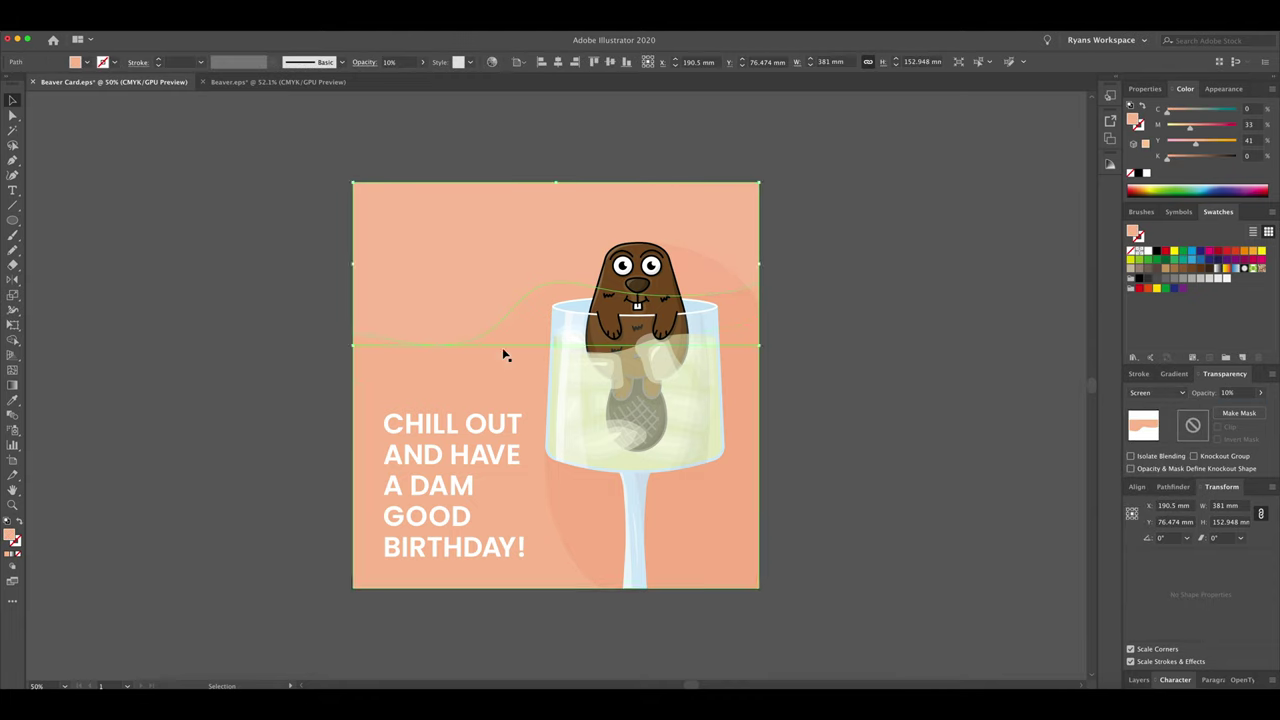
{"action": "left_click", "coordinate": [735, 247]}
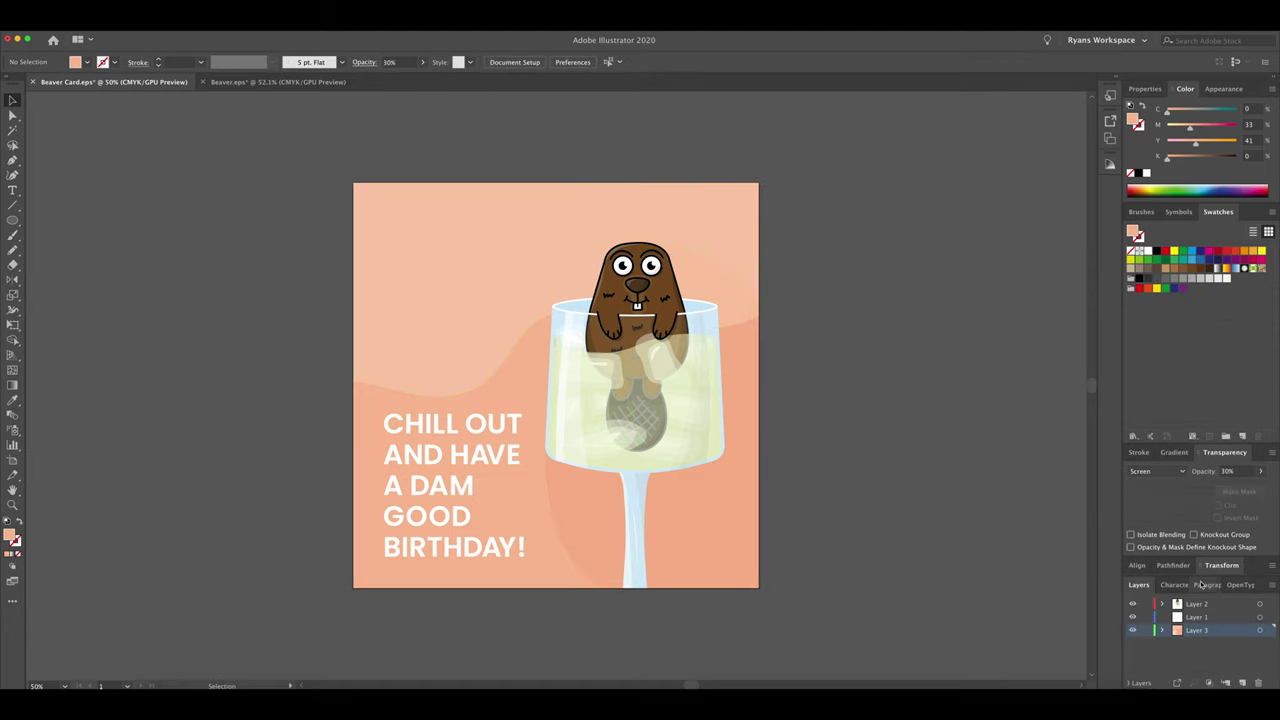
Step: Make Layer 2 active and ready the Pen tool for a droplet
{"action": "left_click", "coordinate": [1196, 604]}
{"action": "key", "text": "ctrl+1"}
{"action": "left_click", "coordinate": [12, 160]}
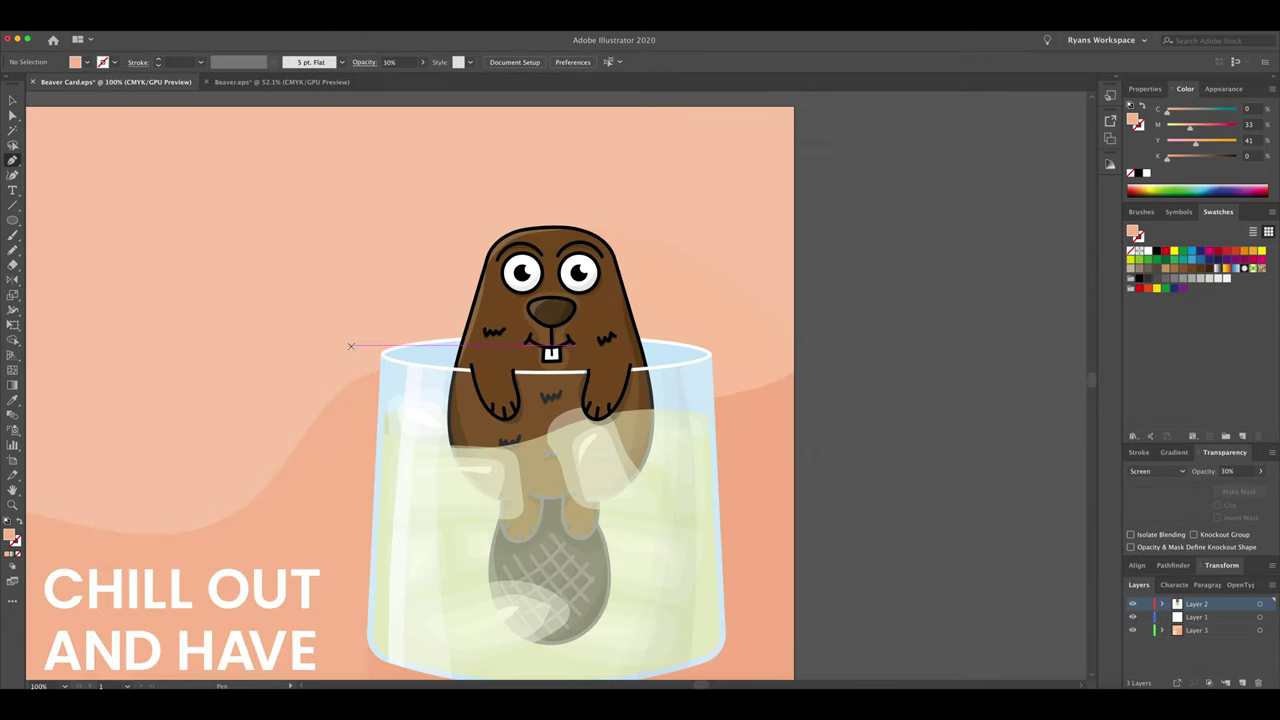
Step: Close the droplet path left of the glass and fill it with the drink's pale green
{"action": "left_click", "coordinate": [270, 314]}
{"action": "left_click_drag", "start_coordinate": [307, 301], "coordinate": [343, 290]}
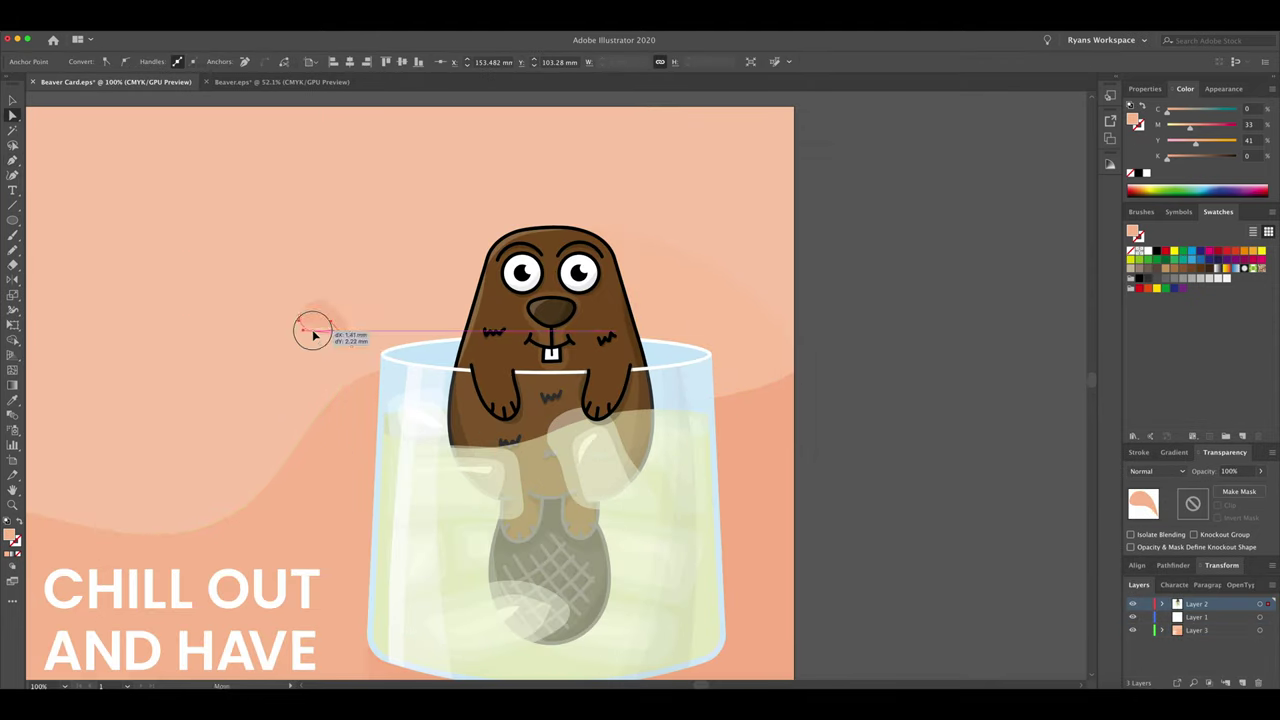
{"action": "left_click", "coordinate": [312, 334]}
{"action": "key", "text": "ctrl+y"}
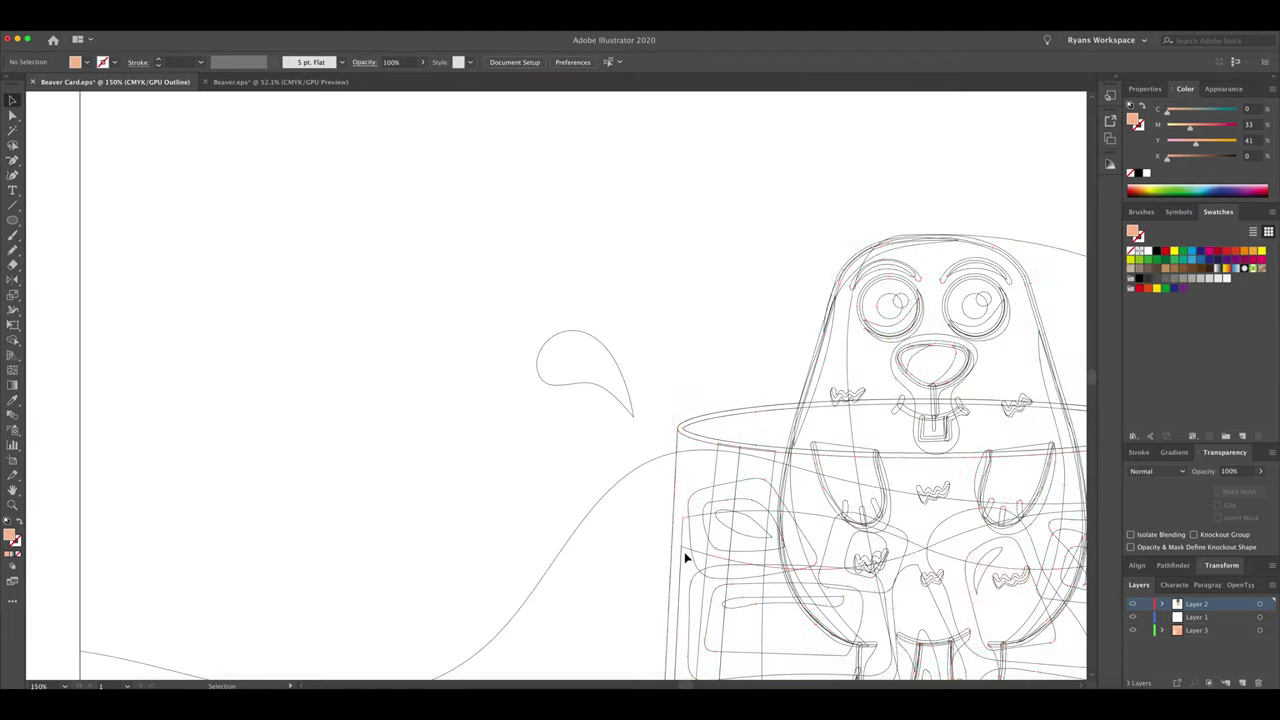
{"action": "left_click", "coordinate": [683, 518]}
{"action": "key", "text": "ctrl+y"}
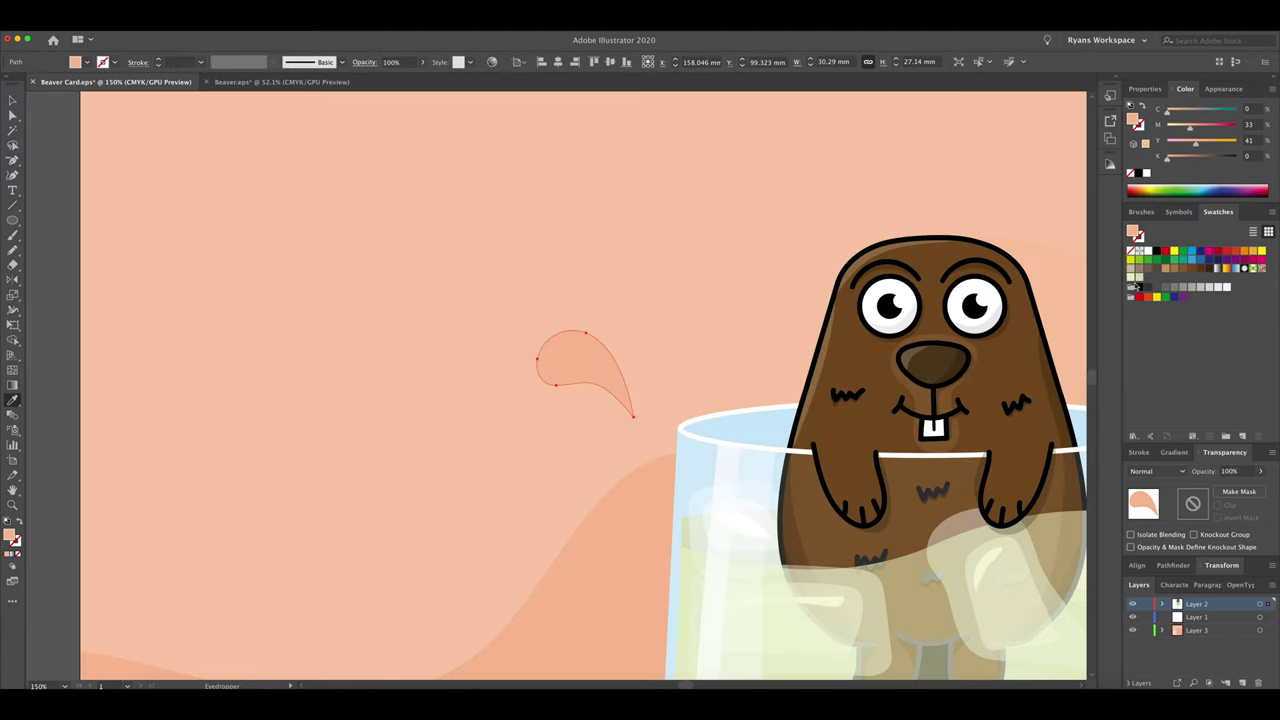
{"action": "key", "text": "v"}
{"action": "key", "text": "ctrl+1"}
{"action": "left_click", "coordinate": [580, 368]}
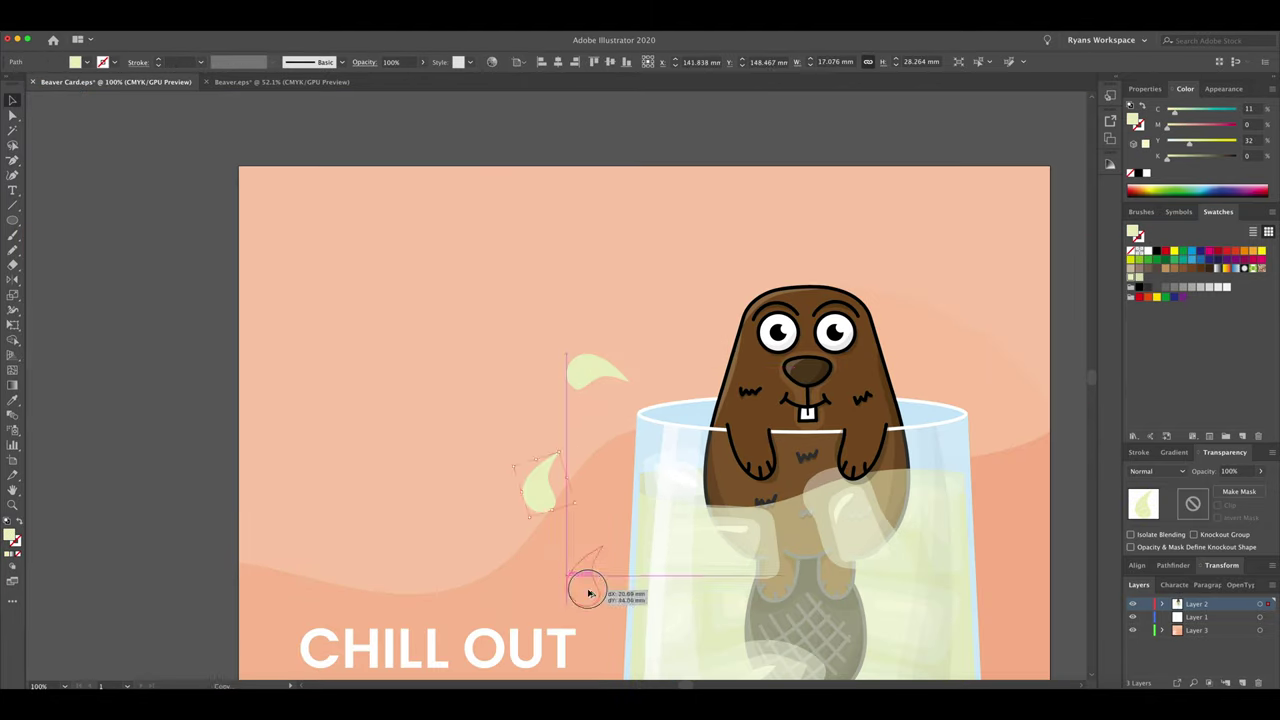
Step: Add rotated and scaled droplet copies splashing up beside the glass and the beaver's head
{"action": "left_click_drag", "start_coordinate": [598, 468], "coordinate": [588, 492]}
{"action": "left_click", "coordinate": [612, 368]}
{"action": "left_click_drag", "start_coordinate": [715, 278], "coordinate": [714, 282]}
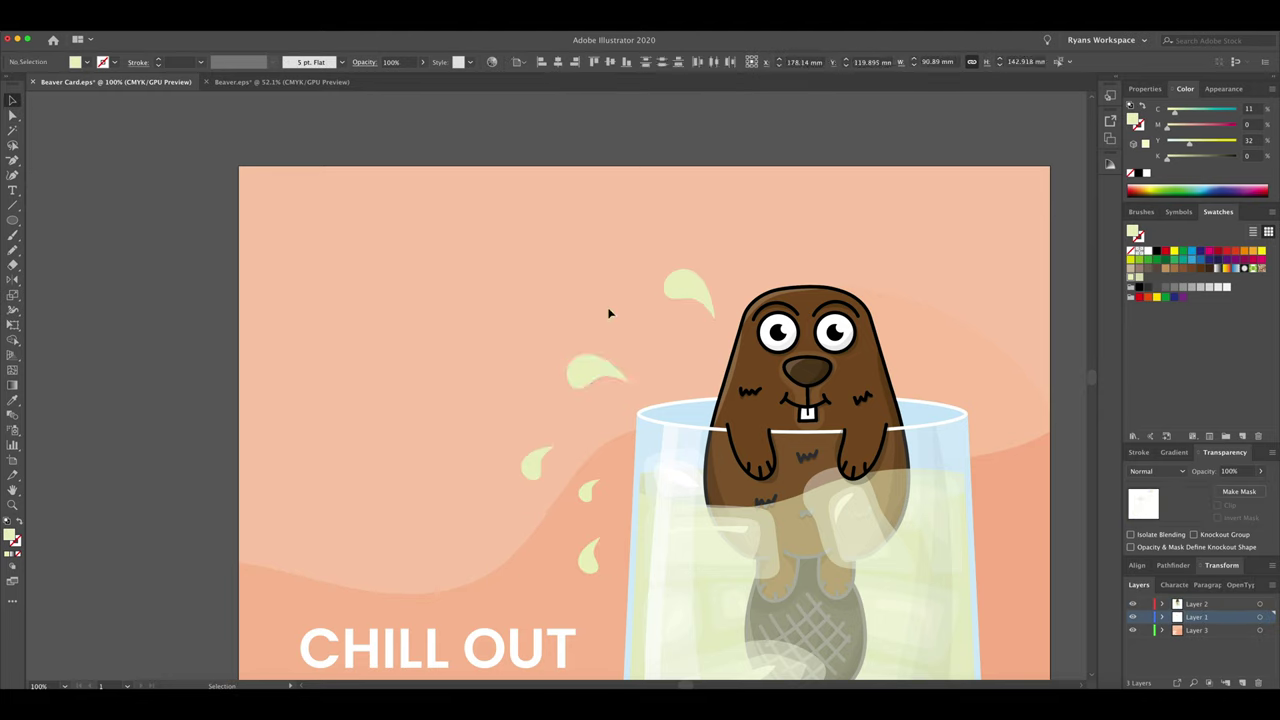
{"action": "left_click_drag", "start_coordinate": [608, 314], "coordinate": [545, 278]}
{"action": "key", "text": "Delete"}
{"action": "left_click_drag", "start_coordinate": [688, 290], "coordinate": [672, 308]}
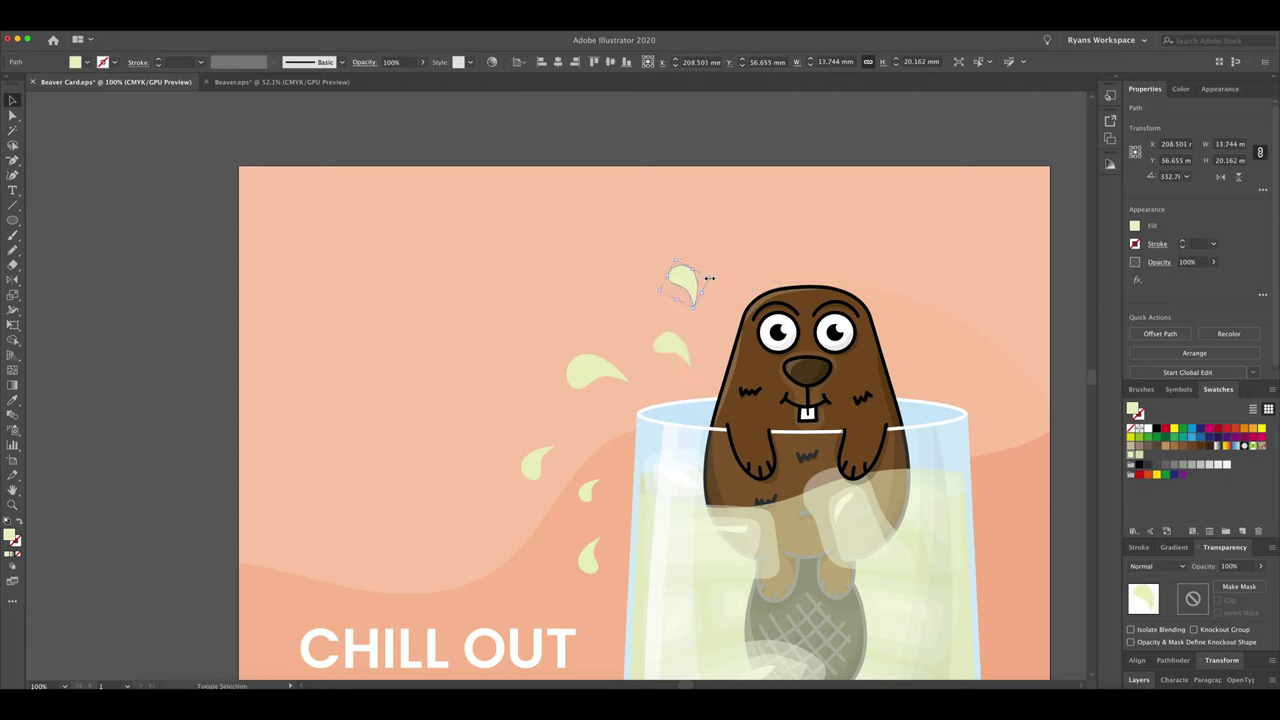
{"action": "key", "text": "ctrl+minus"}
{"action": "left_click", "coordinate": [557, 397]}
{"action": "left_click_drag", "start_coordinate": [522, 343], "coordinate": [554, 338]}
{"action": "key", "text": "s"}
{"action": "key", "text": "ctrl+plus"}
{"action": "key", "text": "ctrl+plus"}
{"action": "key", "text": "ctrl+plus"}
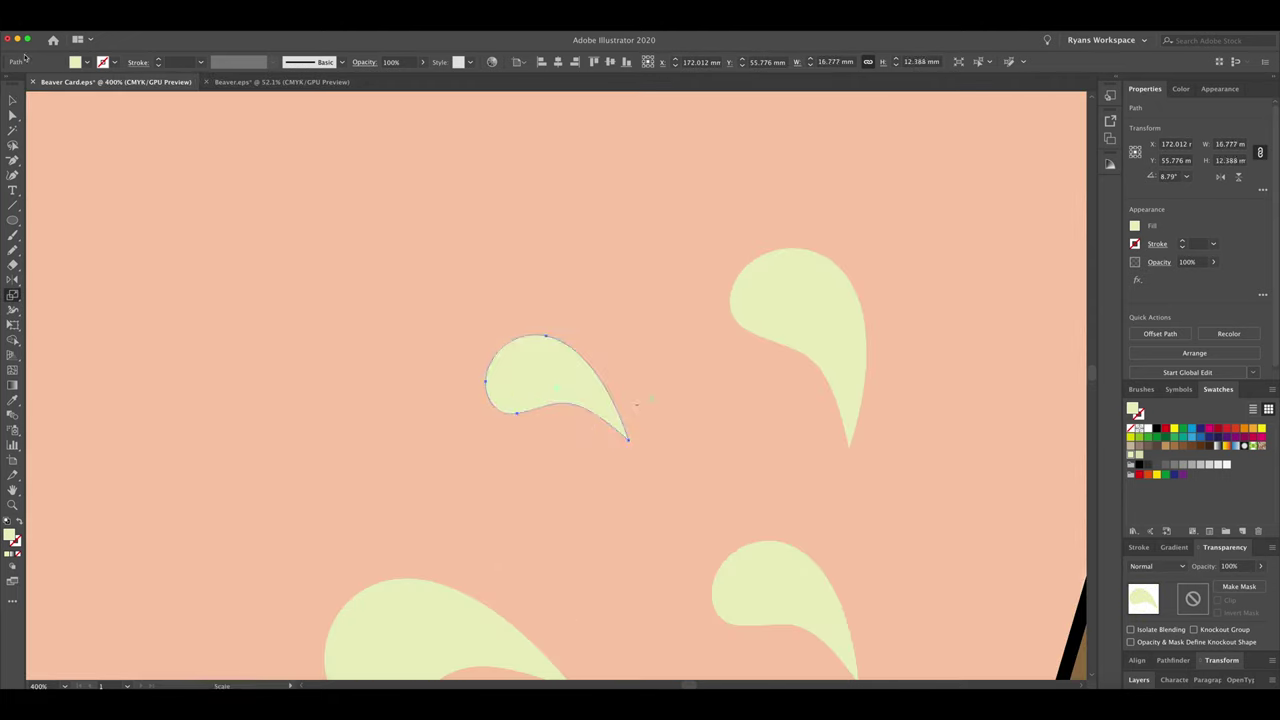
{"action": "left_click", "coordinate": [686, 300]}
Step: Draw a curved white highlight inside the big droplet with the Pen tool
{"action": "key", "text": "p"}
{"action": "left_click", "coordinate": [757, 276]}
{"action": "mouse_move", "coordinate": [808, 267]}
{"action": "left_mouse_down"}
{"action": "mouse_move", "coordinate": [822, 233]}
{"action": "mouse_move", "coordinate": [551, 363]}
{"action": "mouse_move", "coordinate": [414, 523]}
{"action": "mouse_move", "coordinate": [831, 486]}
{"action": "left_mouse_up"}
{"action": "left_click", "coordinate": [841, 303]}
{"action": "scroll", "coordinate": [551, 363], "scroll_direction": "down", "scroll_amount": 3}
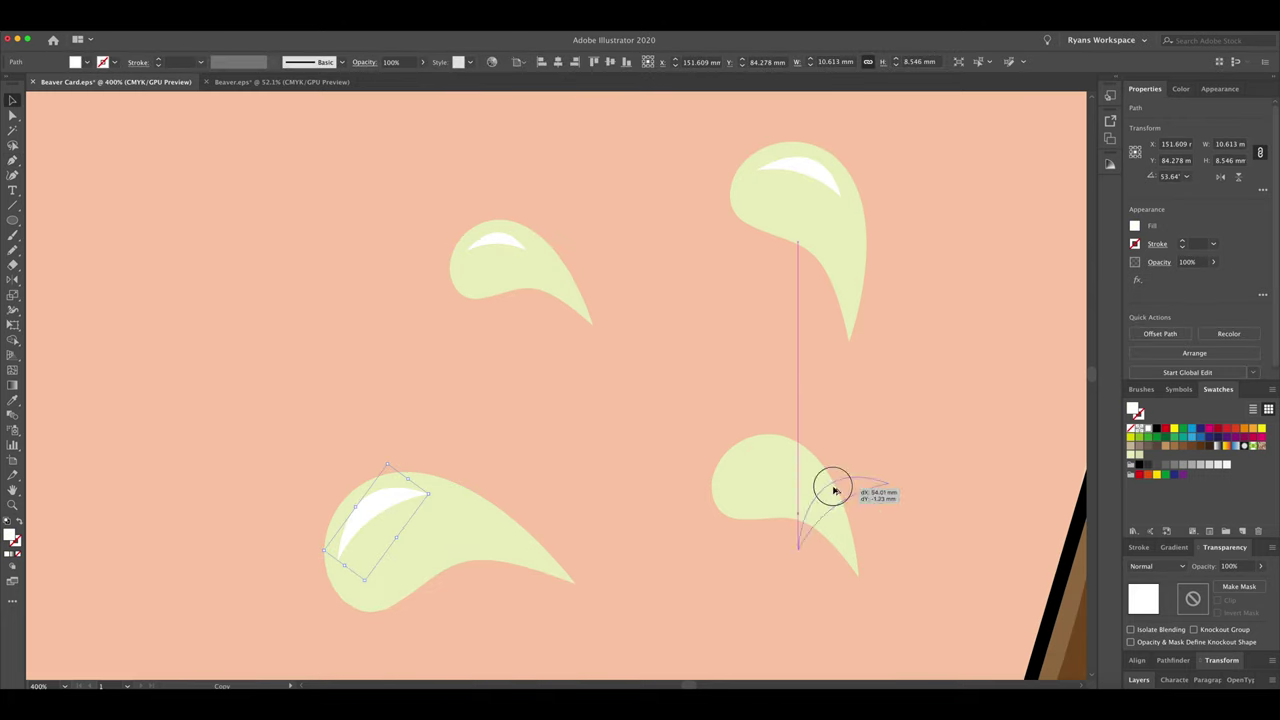
{"action": "key", "text": "ctrl+minus"}
{"action": "left_click_drag", "start_coordinate": [531, 394], "coordinate": [666, 354]}
Step: Copy the white highlight onto the other droplets, shrinking one to fit the bottom droplet
{"action": "key", "text": "ctrl+plus"}
{"action": "scroll", "coordinate": [620, 351], "scroll_direction": "down", "scroll_amount": 3}
{"action": "left_click_drag", "start_coordinate": [558, 236], "coordinate": [290, 518]}
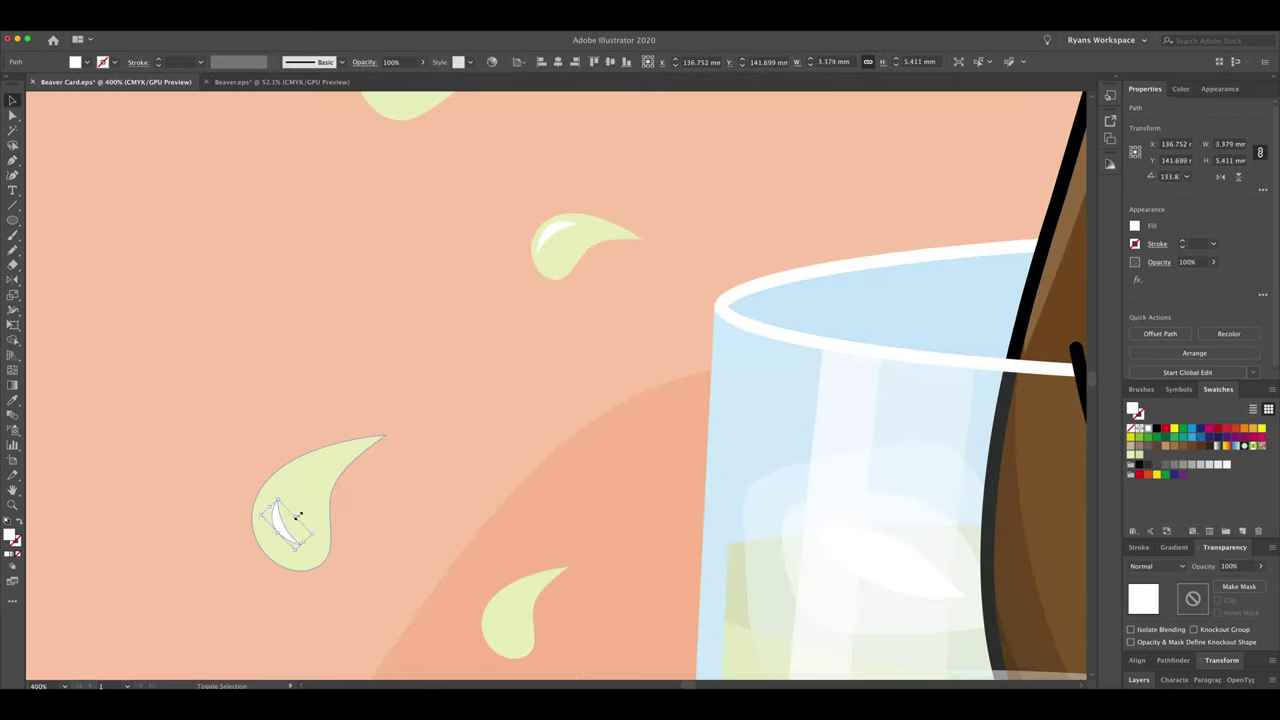
{"action": "left_click_drag", "start_coordinate": [507, 620], "coordinate": [520, 631]}
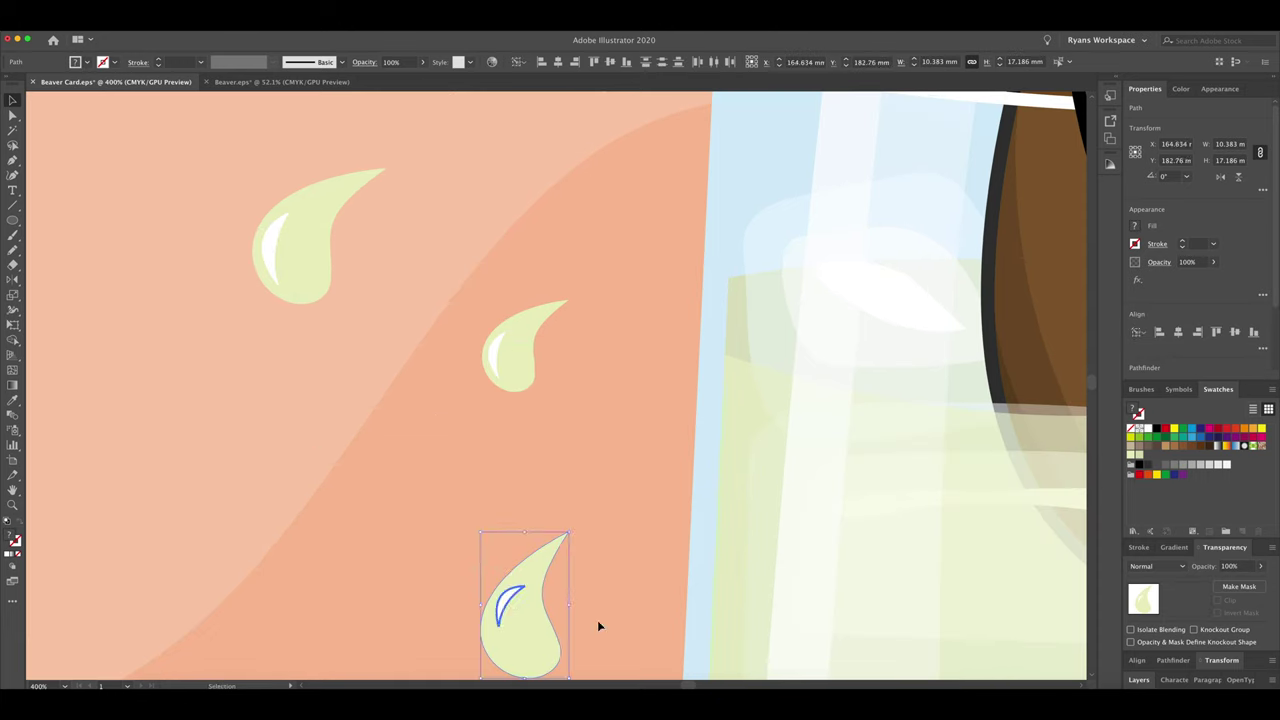
{"action": "left_click", "coordinate": [541, 473]}
{"action": "key", "text": "ctrl+minus"}
{"action": "key", "text": "ctrl+minus"}
{"action": "key", "text": "ctrl+minus"}
{"action": "left_click", "coordinate": [600, 343]}
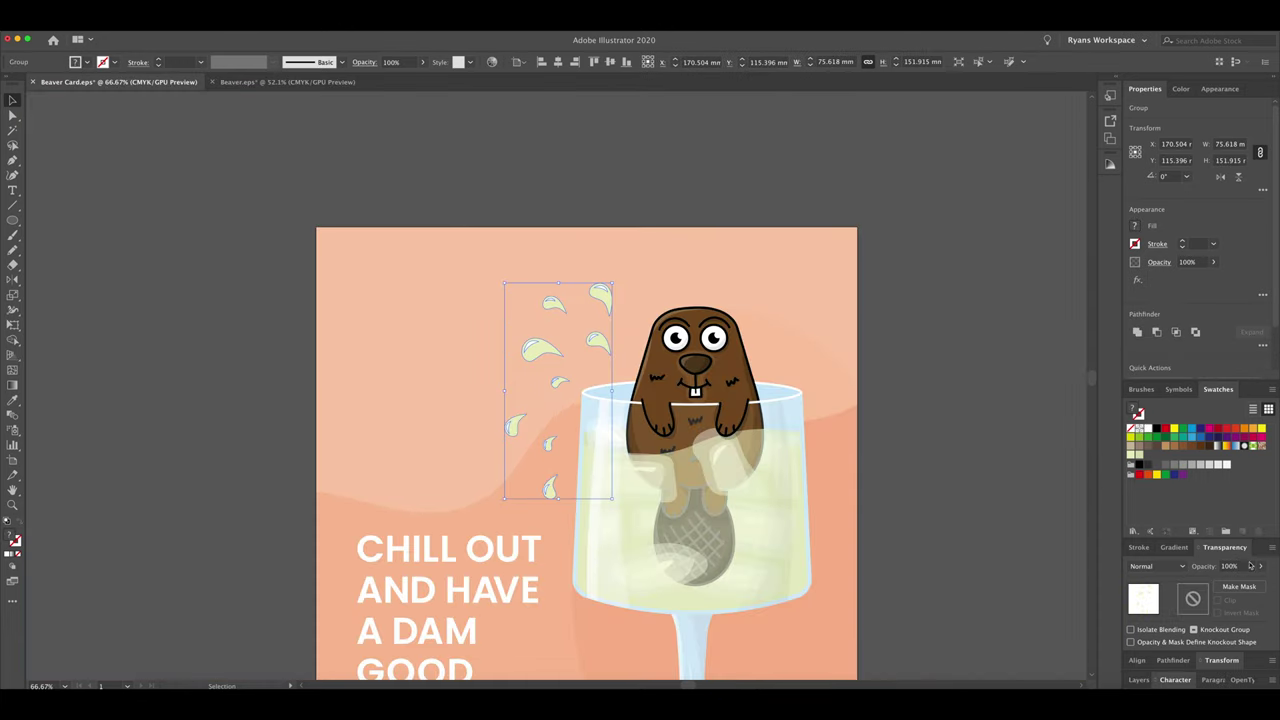
Step: Reflect a mirrored copy of the droplet group to the right of the beaver
{"action": "key", "text": "o"}
{"action": "left_click_drag", "start_coordinate": [517, 375], "coordinate": [843, 343]}
{"action": "key", "text": "ctrl+shift+a"}
{"action": "left_click_drag", "start_coordinate": [722, 296], "coordinate": [719, 303]}
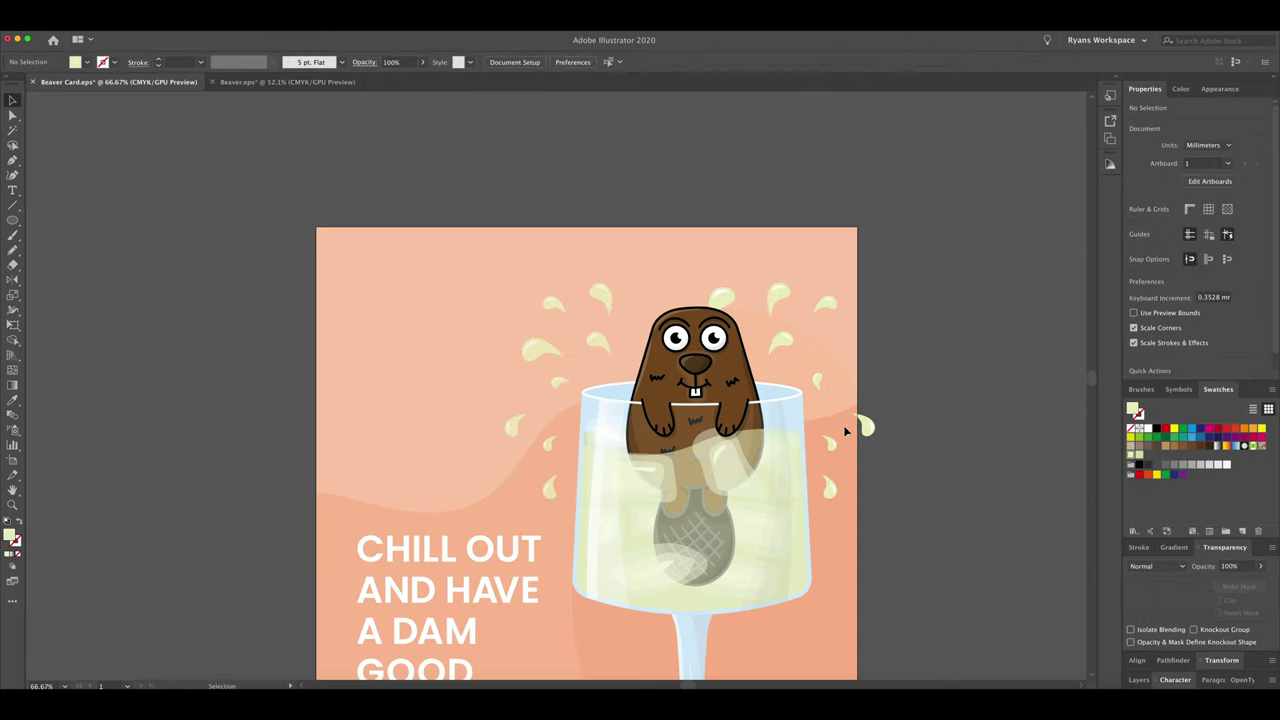
{"action": "left_click_drag", "start_coordinate": [833, 391], "coordinate": [852, 374]}
{"action": "left_click", "coordinate": [843, 309]}
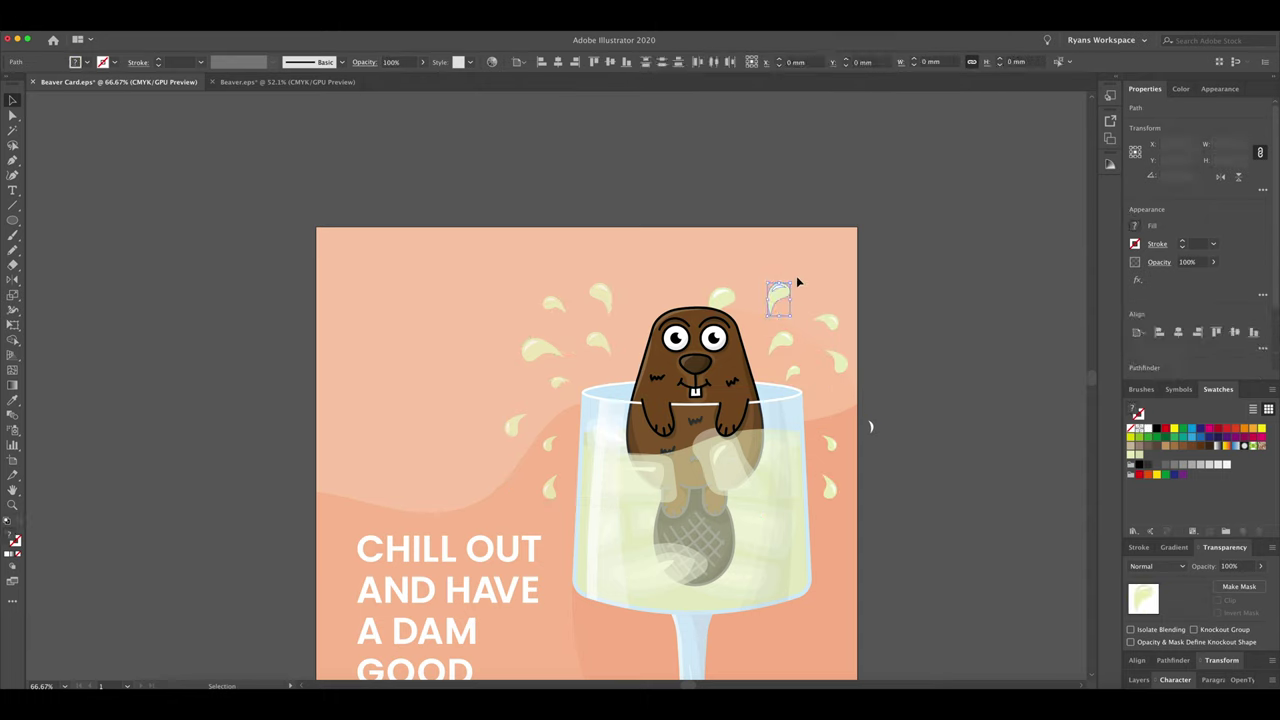
Step: Rearrange individual droplets around the glass rim using isolation mode
{"action": "scroll", "coordinate": [846, 266], "scroll_direction": "down", "scroll_amount": 3}
{"action": "double_click", "coordinate": [555, 385]}
{"action": "left_click_drag", "start_coordinate": [555, 385], "coordinate": [645, 218]}
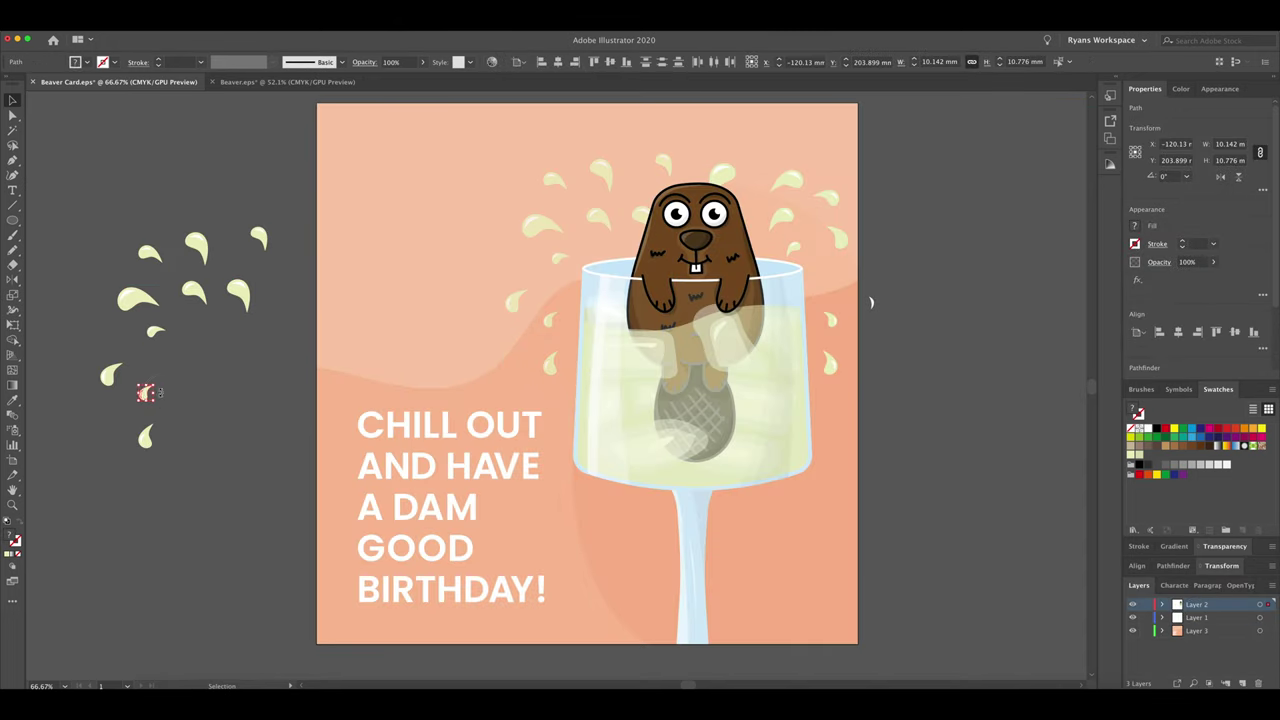
{"action": "left_click", "coordinate": [795, 250]}
{"action": "left_click_drag", "start_coordinate": [785, 268], "coordinate": [777, 268]}
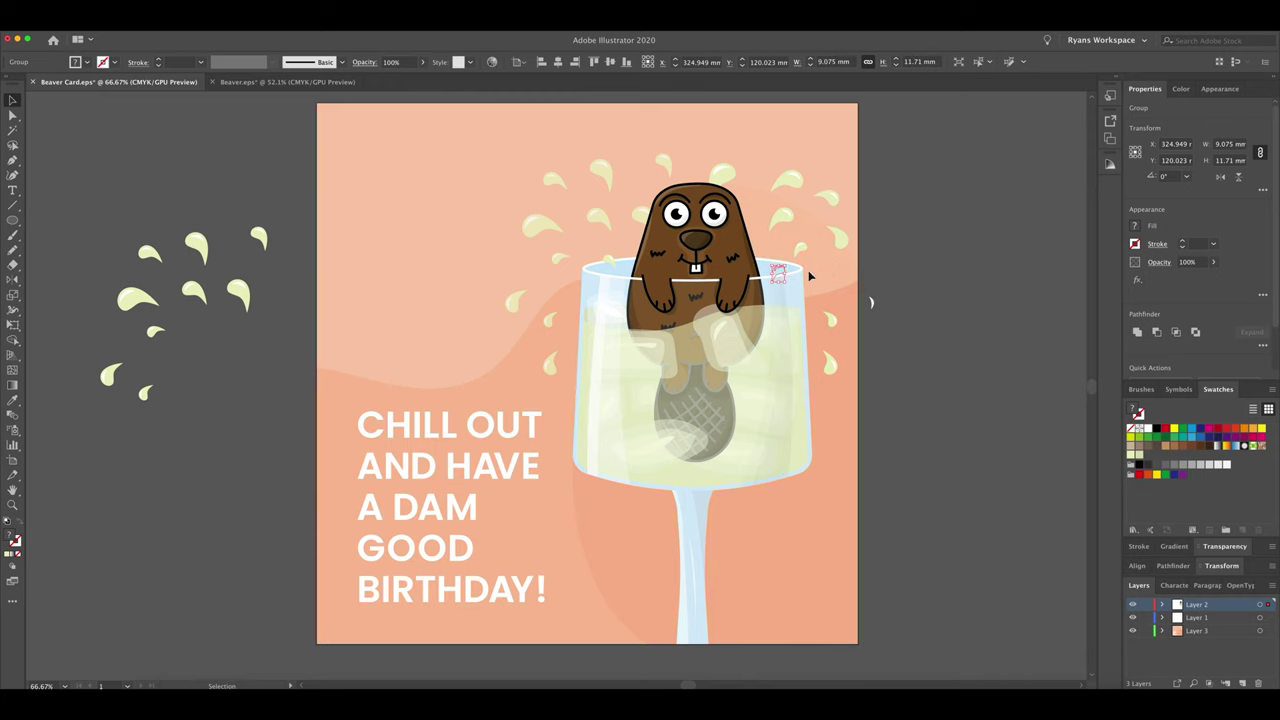
{"action": "double_click", "coordinate": [772, 293]}
{"action": "double_click", "coordinate": [840, 293]}
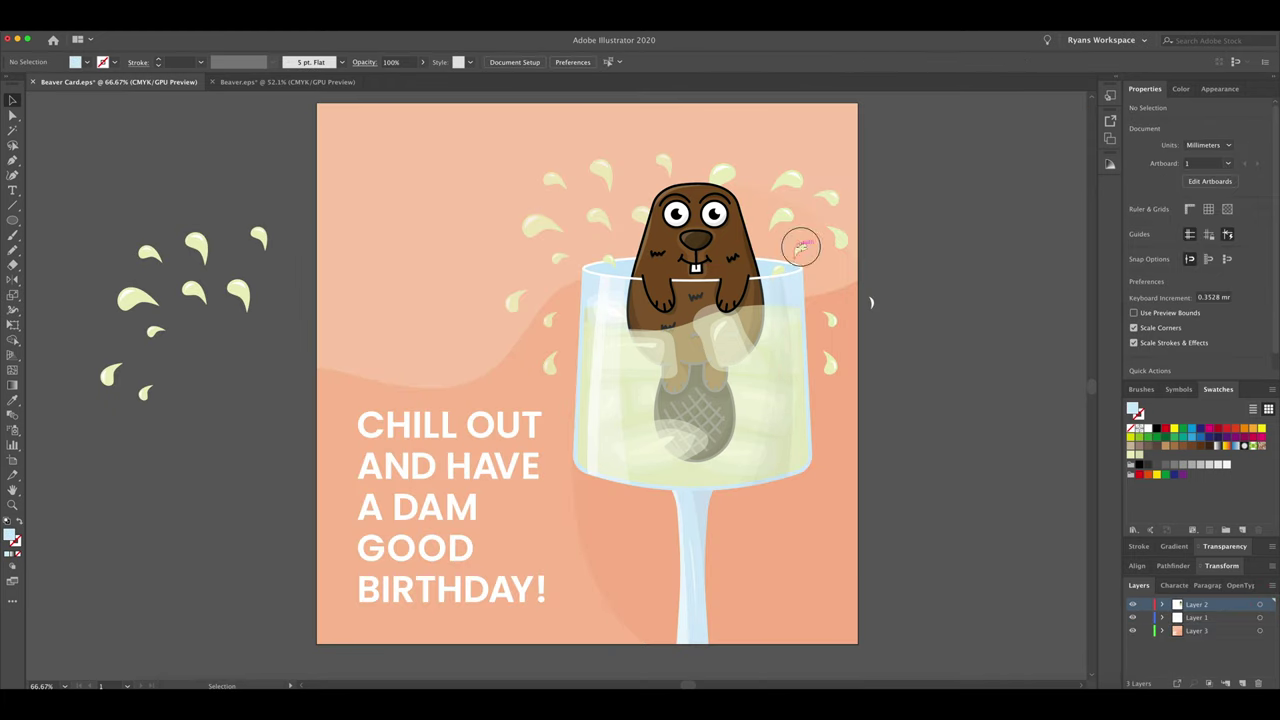
{"action": "left_click_drag", "start_coordinate": [841, 241], "coordinate": [790, 218]}
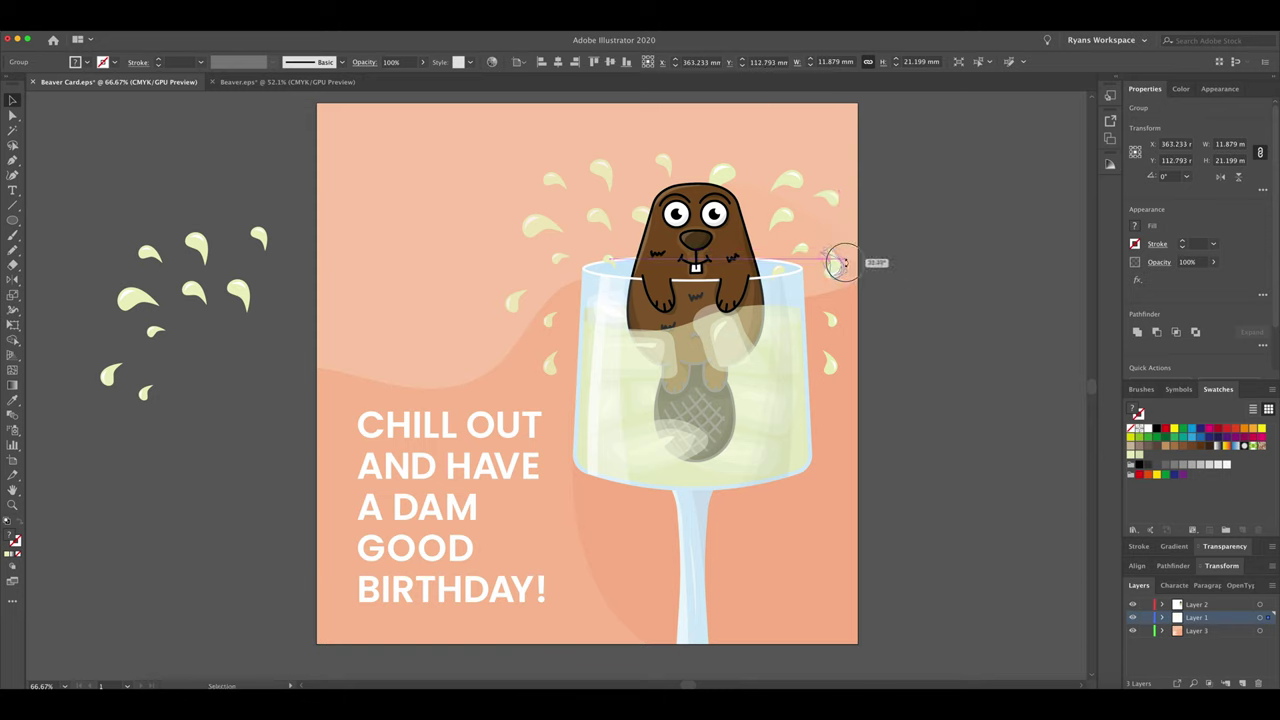
Step: Place droplets down beside the glass stem
{"action": "left_click", "coordinate": [830, 320]}
{"action": "left_click_drag", "start_coordinate": [832, 541], "coordinate": [830, 540]}
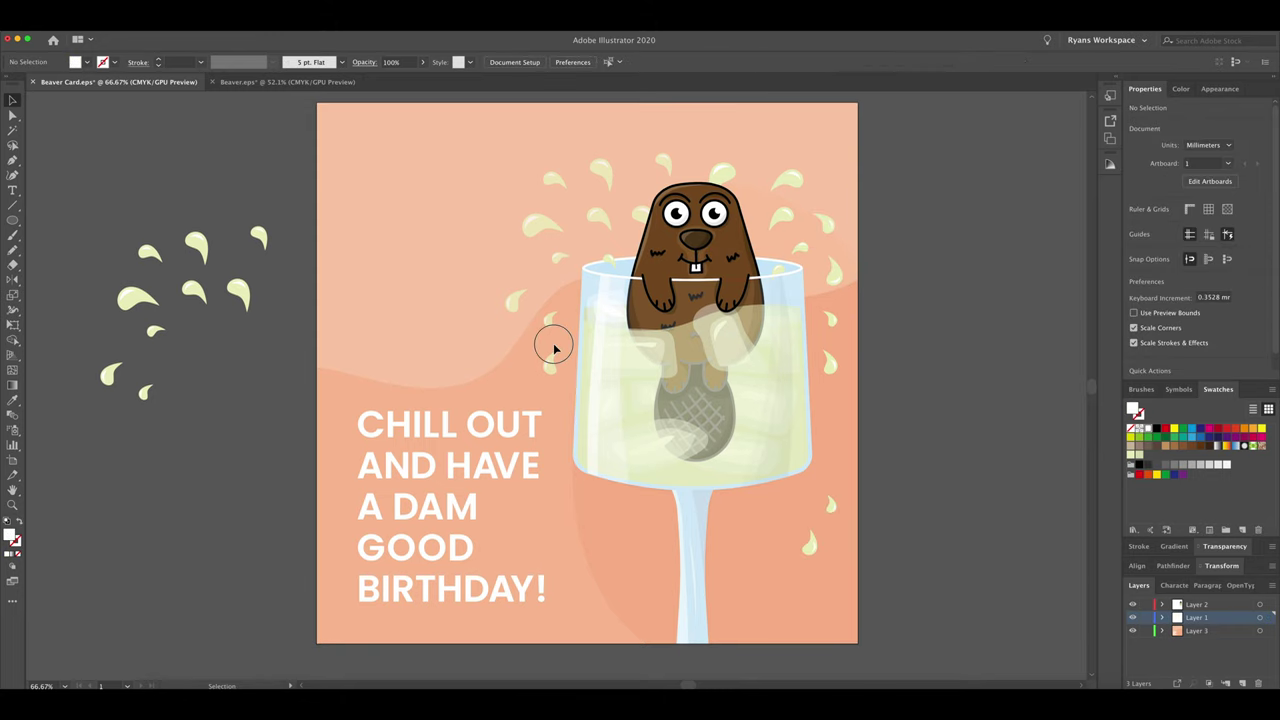
{"action": "left_click", "coordinate": [576, 520]}
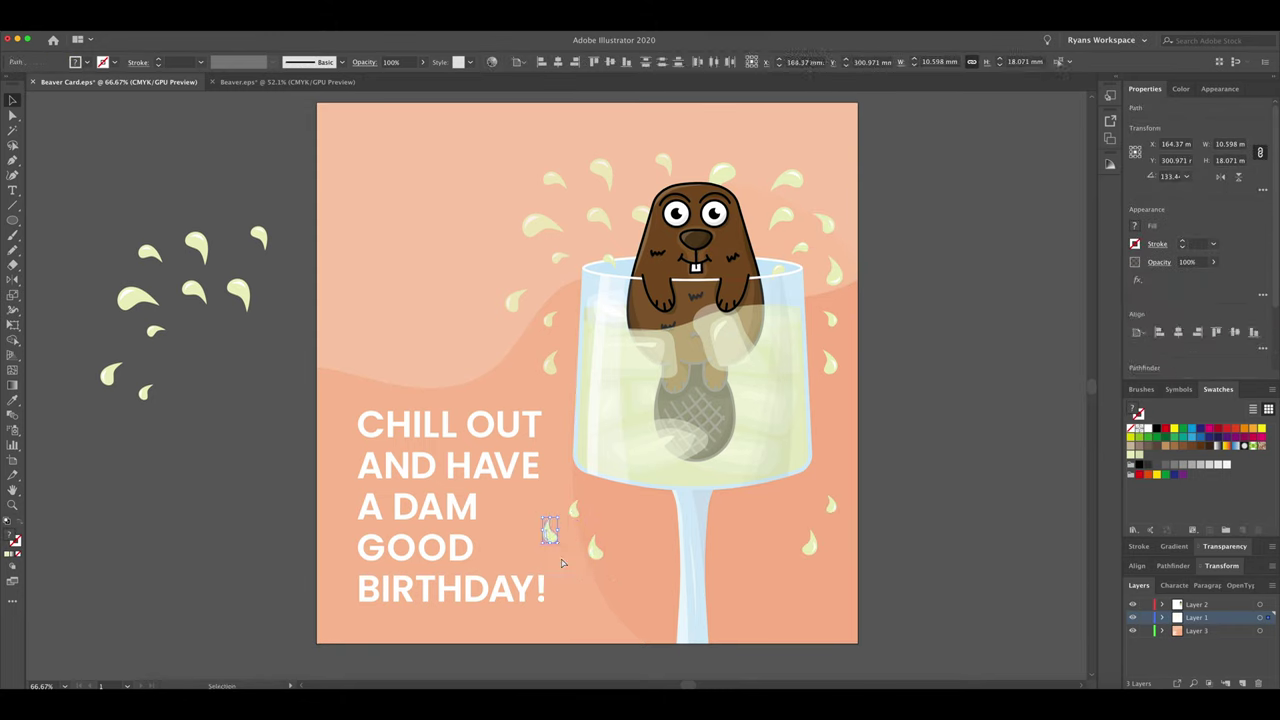
{"action": "left_click_drag", "start_coordinate": [560, 503], "coordinate": [582, 575]}
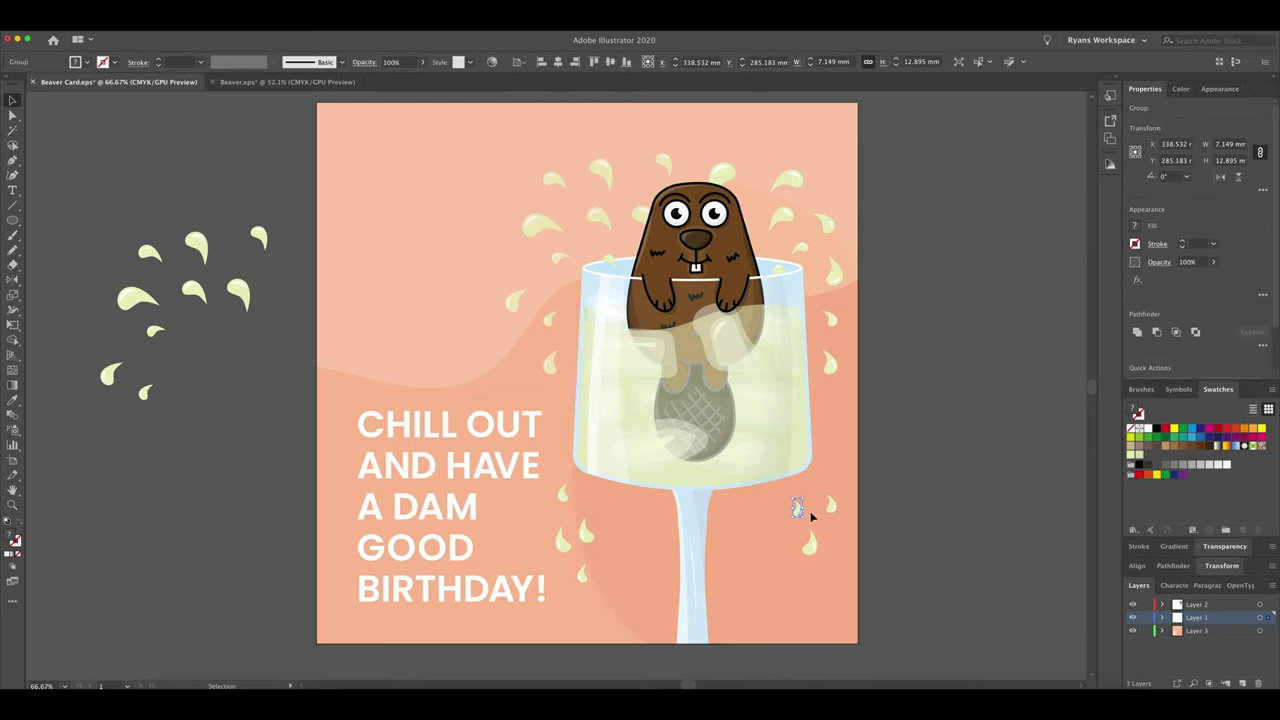
{"action": "key", "text": "super+minus"}
{"action": "left_click_drag", "start_coordinate": [719, 473], "coordinate": [726, 301]}
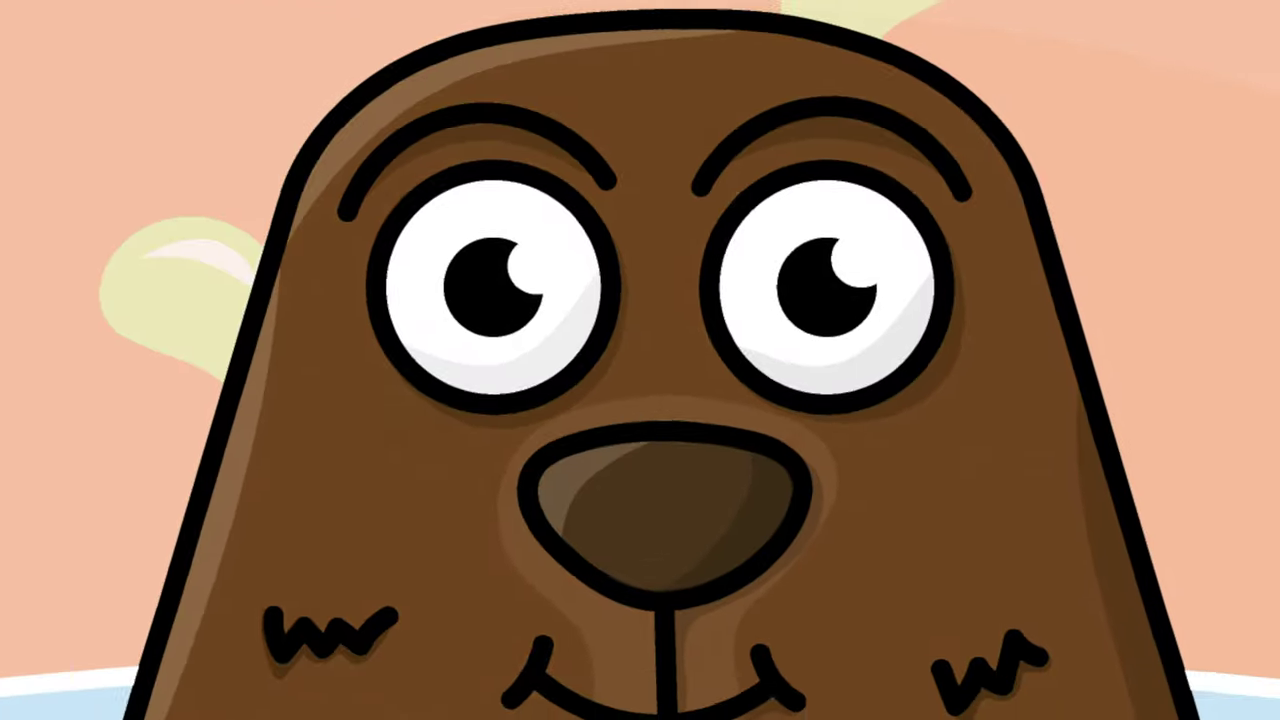